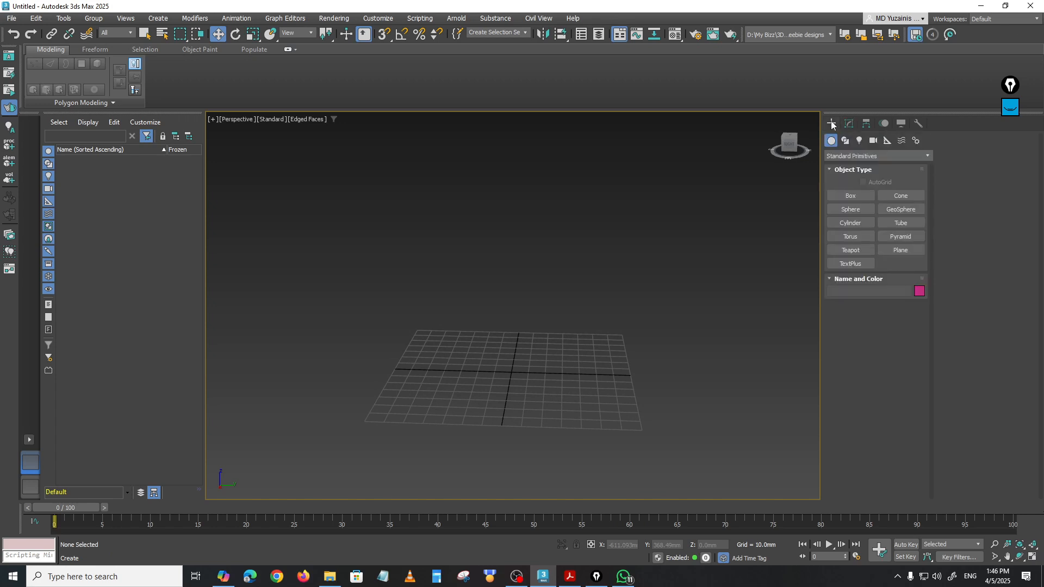
Step: Create a box about 46 mm long, 59 mm wide and 48 mm high near the centre of the grid
left_click(849, 196)
left_click_drag(483, 354, 556, 396)
left_click(545, 321)
key("w")
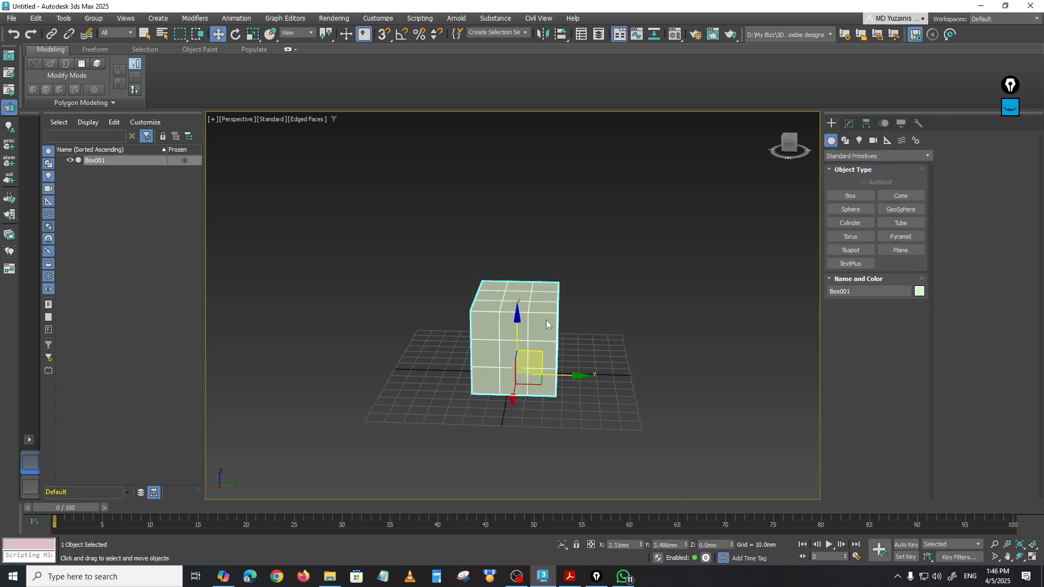
scroll(546, 320, "up", 3)
middle_click_drag(546, 319, 586, 347, "alt")
Step: Add an Edit Poly modifier to the box
left_click(848, 123)
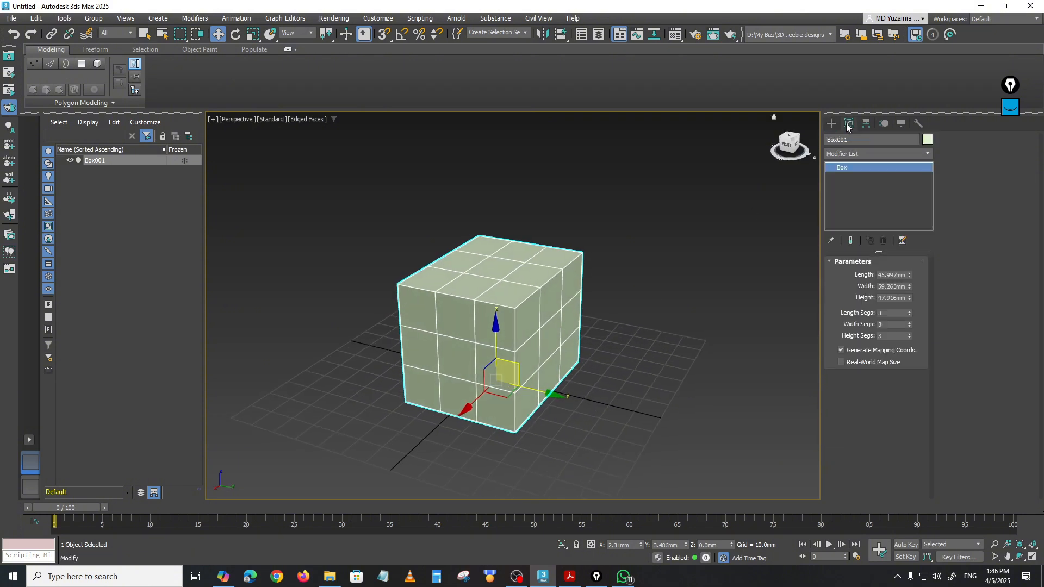
left_click(887, 325)
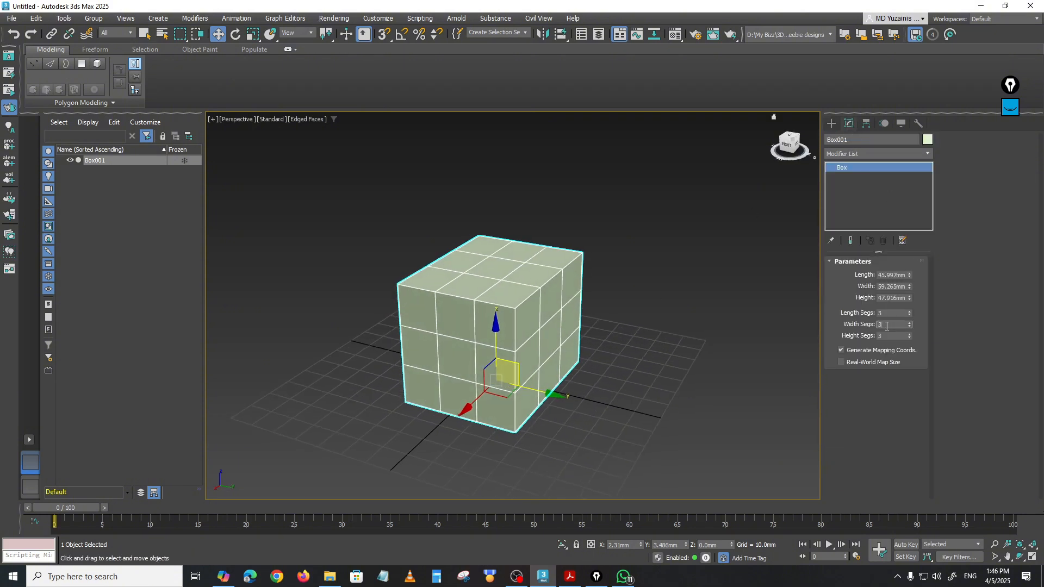
scroll(607, 335, "up", 4)
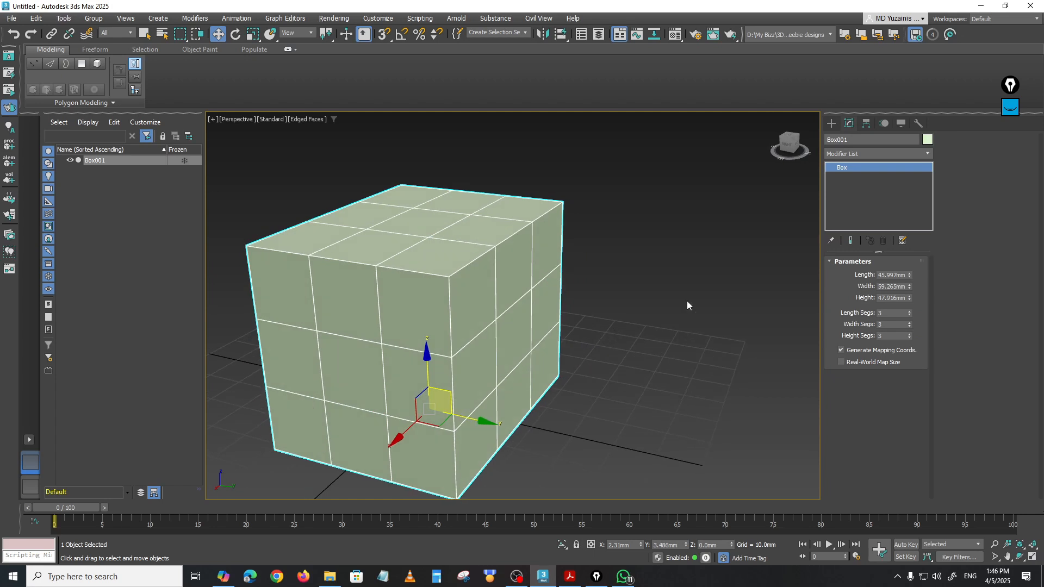
left_click(844, 156)
type("e")
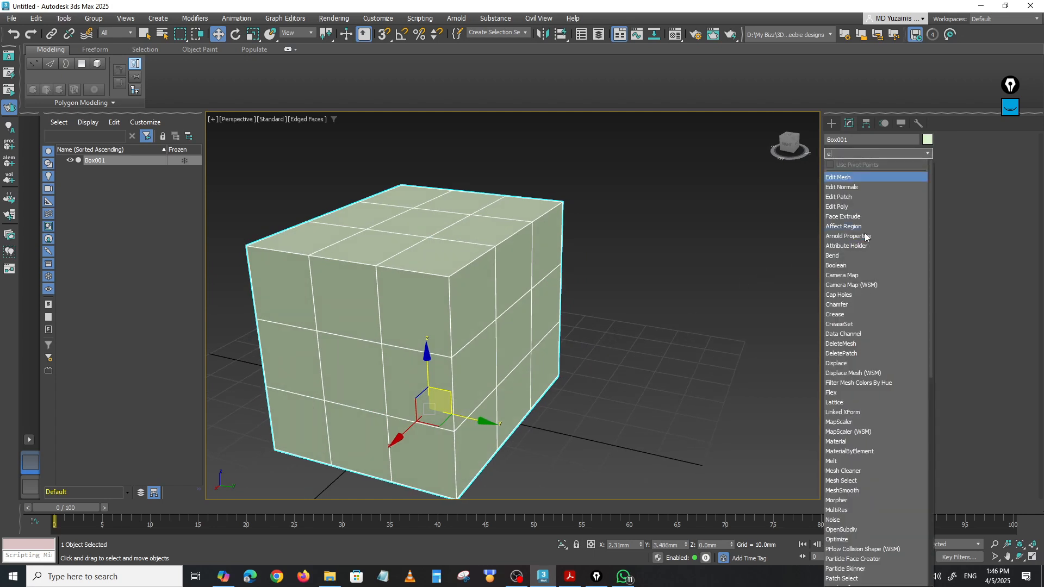
left_click(849, 207)
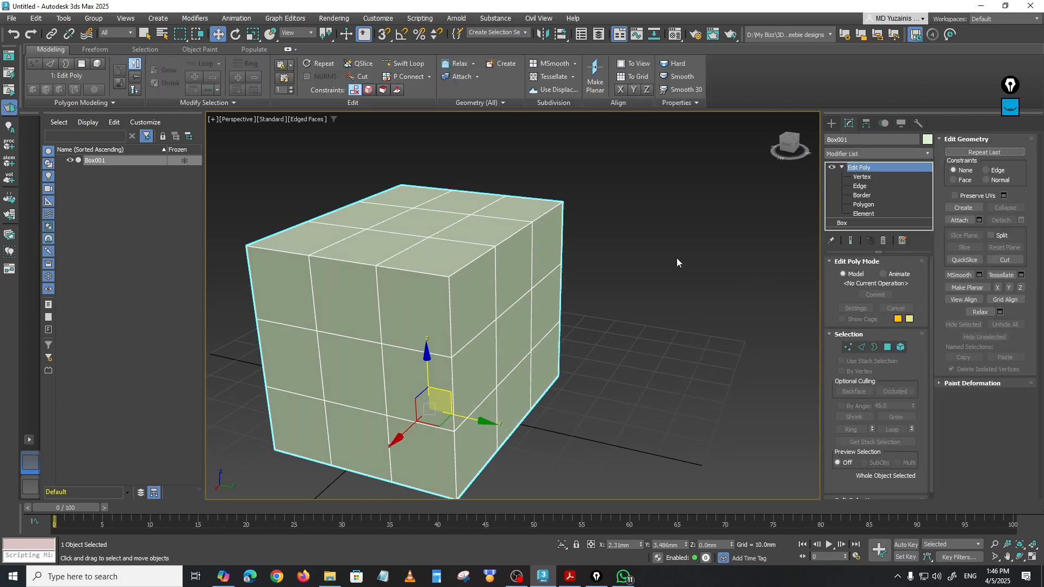
Step: Enter polygon sub-object mode and select the centre polygon of the box's top face
middle_click_drag(677, 257, 642, 298, "alt")
scroll(630, 290, "down", 4)
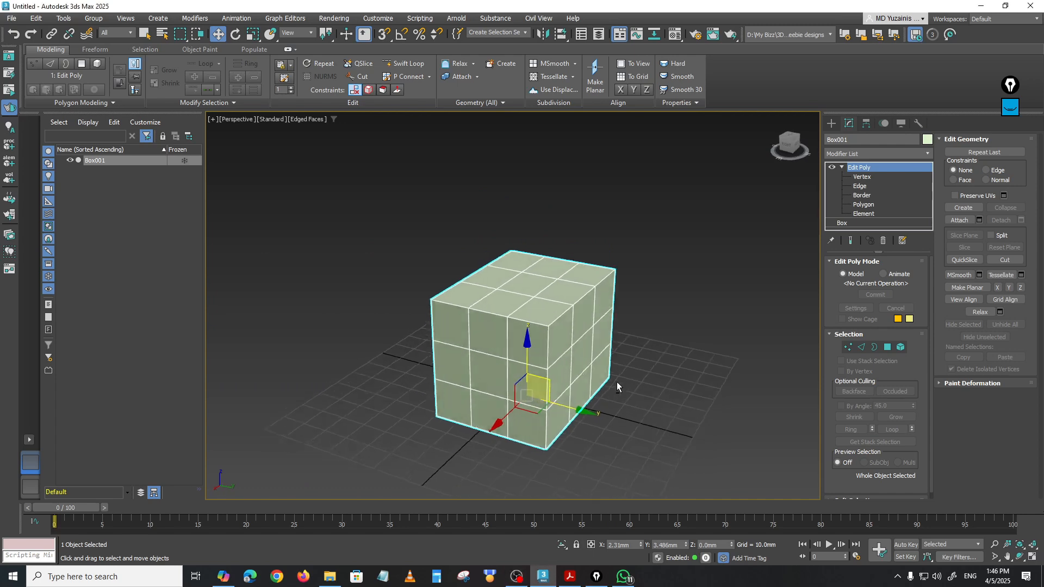
scroll(616, 382, "up", 5)
middle_click_drag(592, 364, 571, 350, "alt")
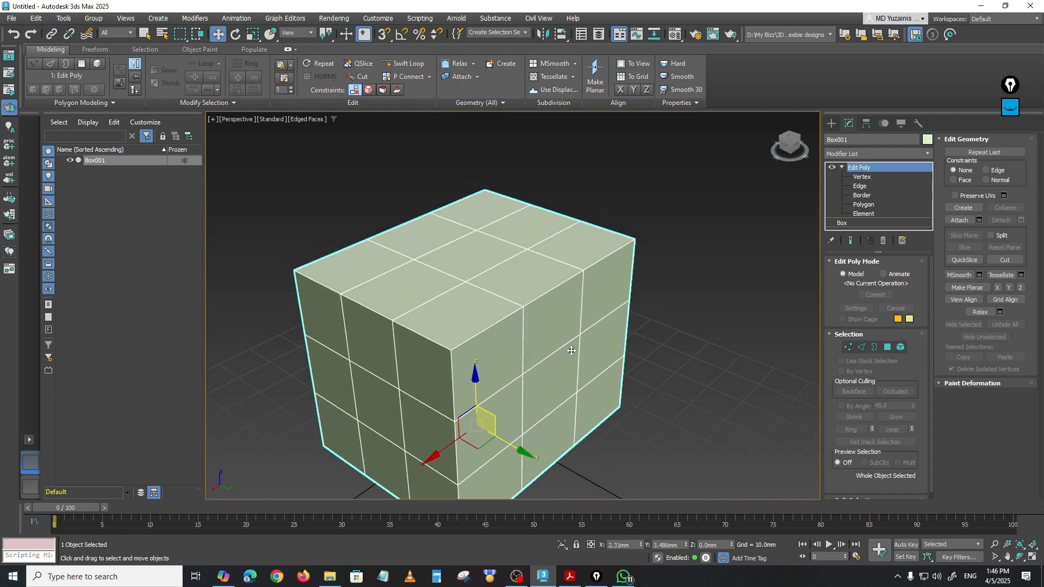
middle_click_drag(483, 305, 514, 304, "alt")
left_click(863, 204)
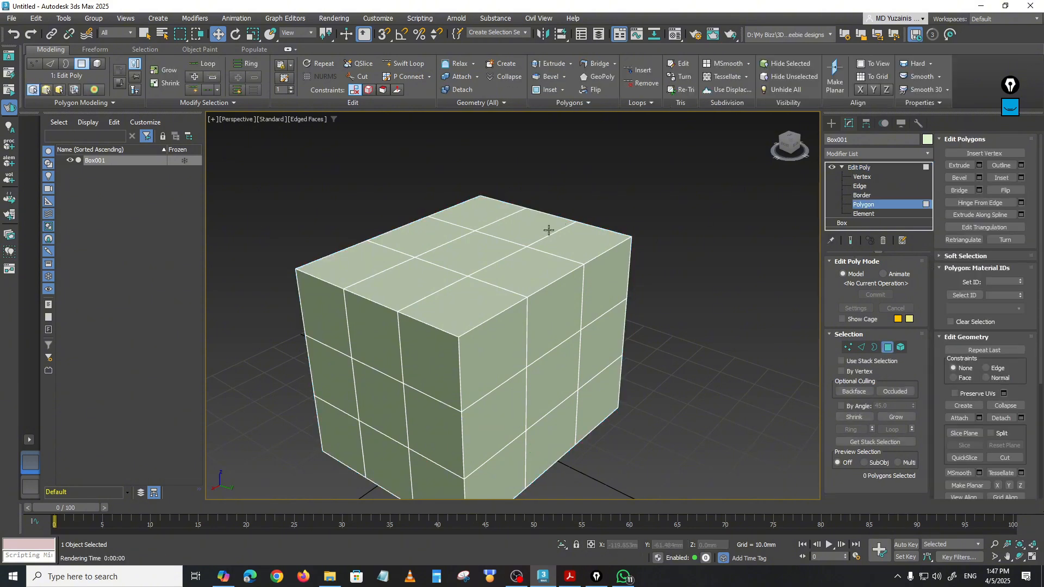
left_click(478, 254)
middle_click_drag(478, 255, 493, 307, "alt")
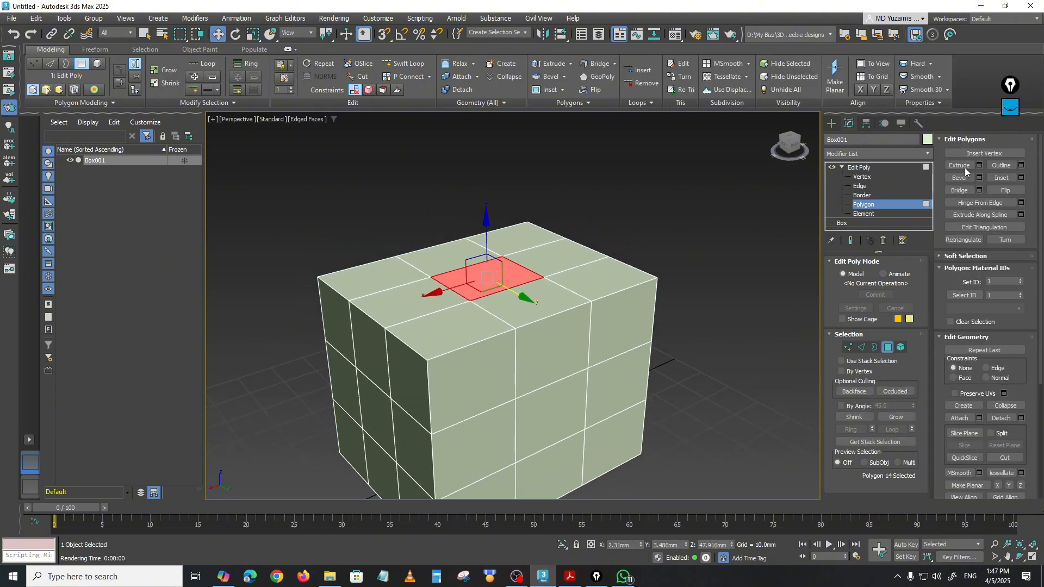
Step: Use Smart Extrude with the Move tool to extrude the selected top polygon upward about 16 mm
middle_click_drag(579, 288, 609, 301)
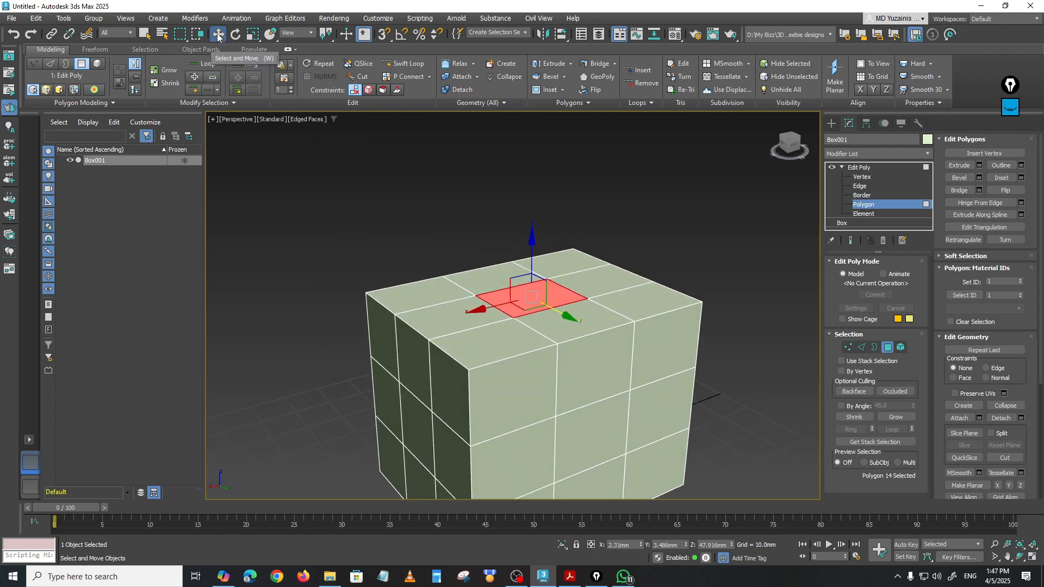
left_click(253, 34)
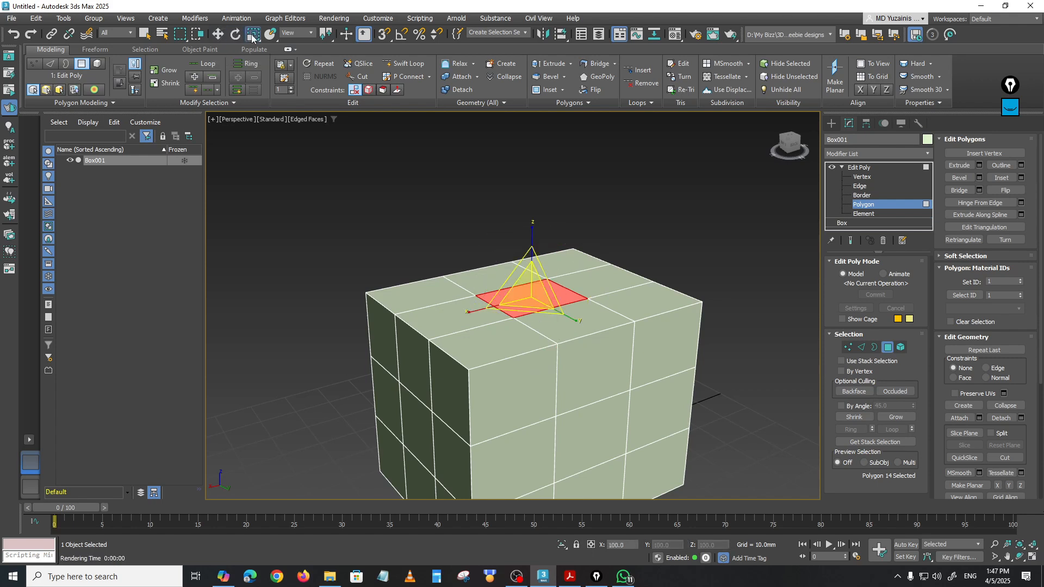
left_click(217, 35)
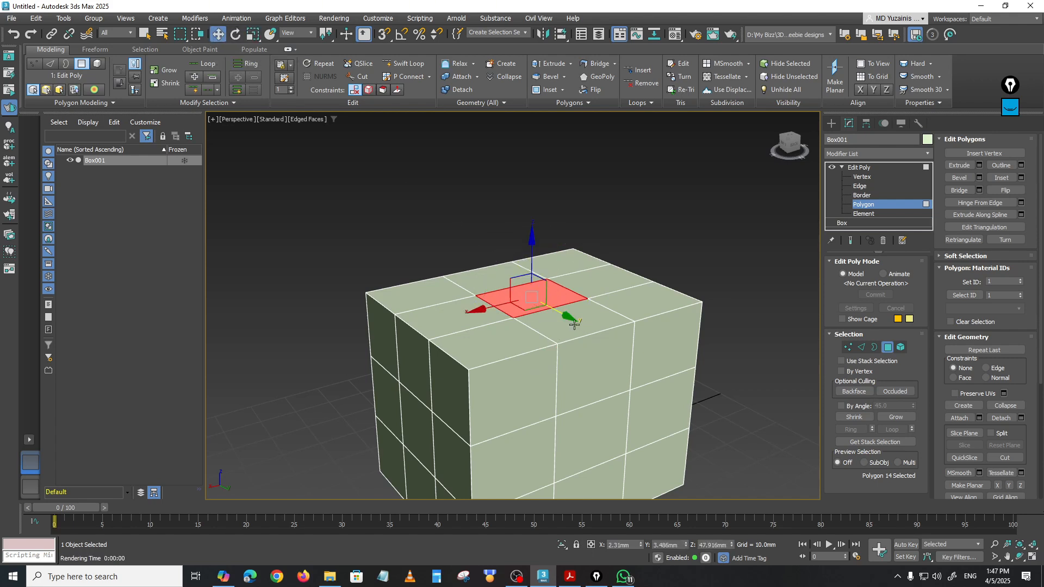
middle_click_drag(574, 325, 567, 333)
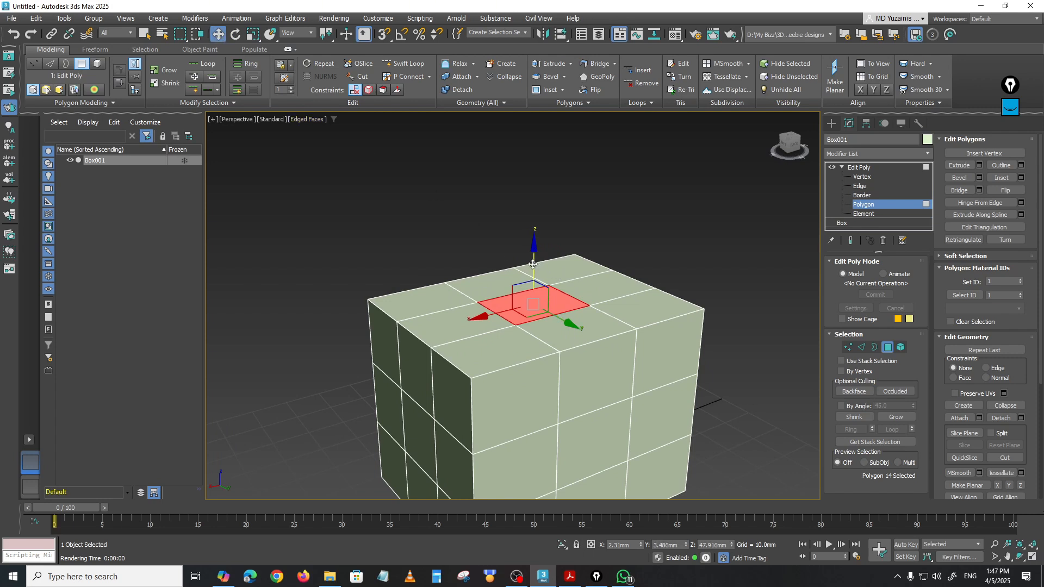
left_click_drag(533, 255, 534, 182, "shift")
middle_click_drag(591, 264, 529, 291, "alt")
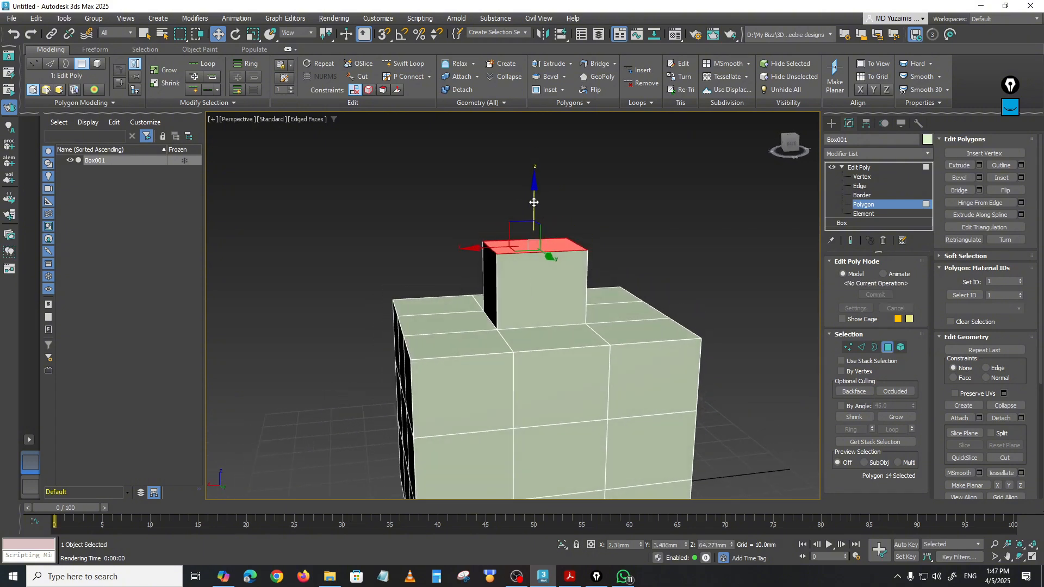
Step: Smart-extrude the column's top polygon upward by about another 12 mm
left_click_drag(534, 202, 532, 149, "shift")
middle_click_drag(534, 235, 511, 329)
scroll(510, 331, "up", 2)
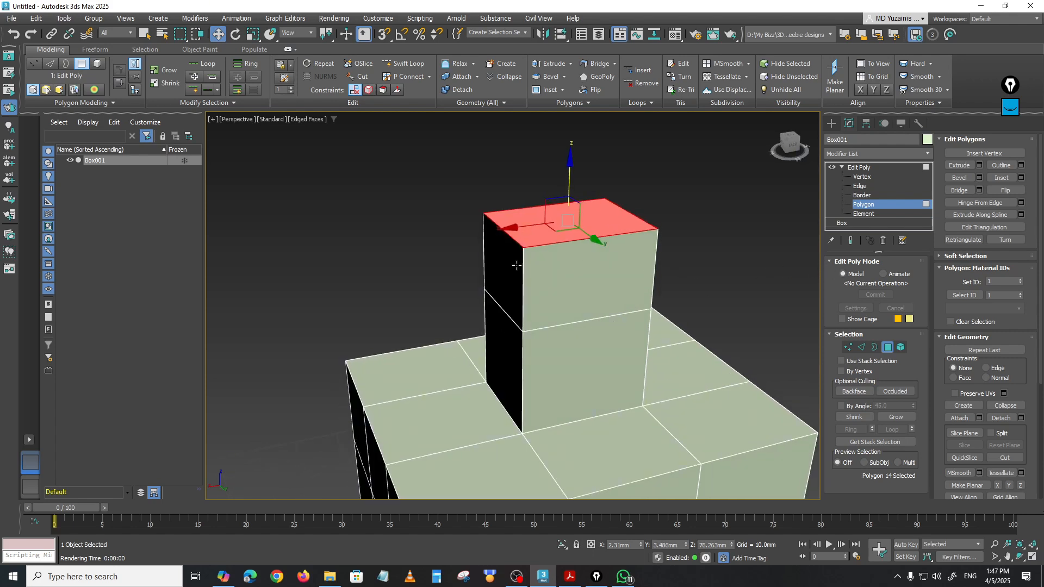
Step: Smart-extrude the side polygon of the column's upper segment inward about 8 mm to cut a step, and clear the selection
middle_click_drag(516, 265, 478, 288)
left_click(476, 272)
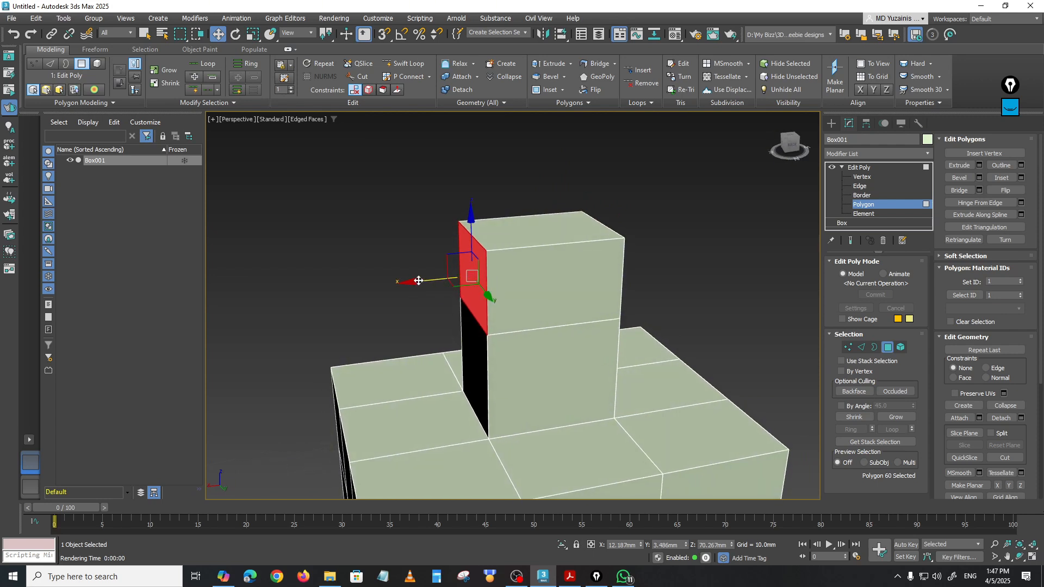
left_click_drag(418, 281, 553, 326)
middle_click_drag(552, 326, 492, 247, "alt")
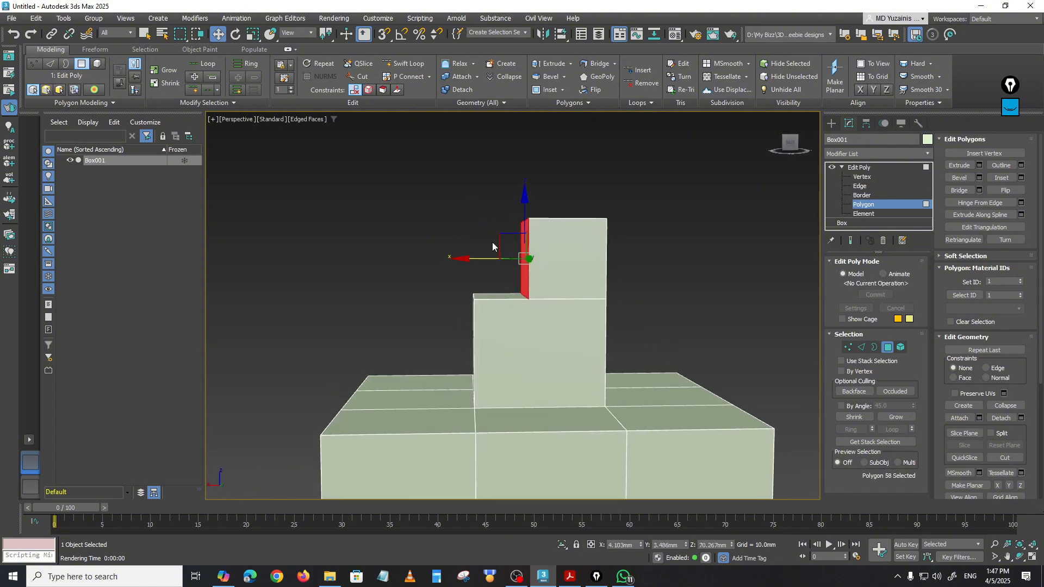
left_click(414, 260)
middle_click_drag(414, 260, 649, 300, "alt")
Step: Try moving the inner edge of the step along X in edge mode, undo the move and clear the edge selection
left_click(860, 186)
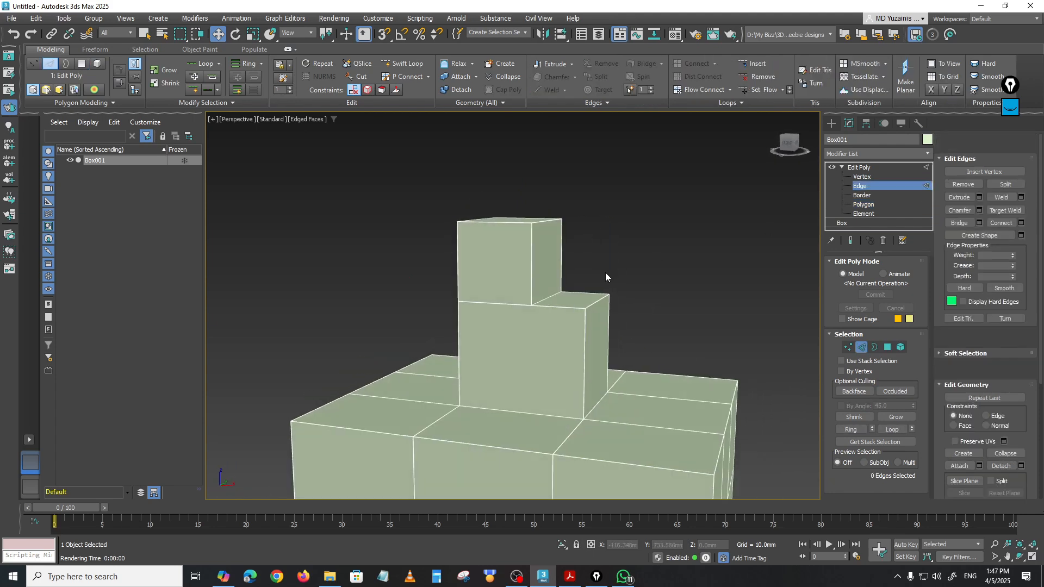
left_click(553, 295)
left_click_drag(560, 289, 661, 289)
key("ctrl+z")
middle_click_drag(661, 303, 543, 296, "alt")
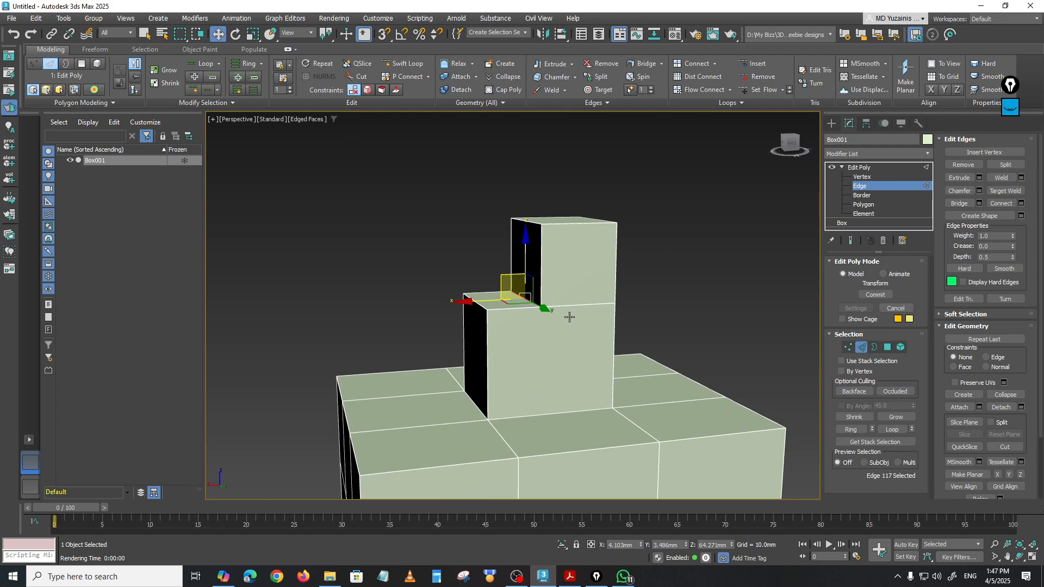
middle_click_drag(566, 320, 591, 300, "alt")
left_click(553, 242)
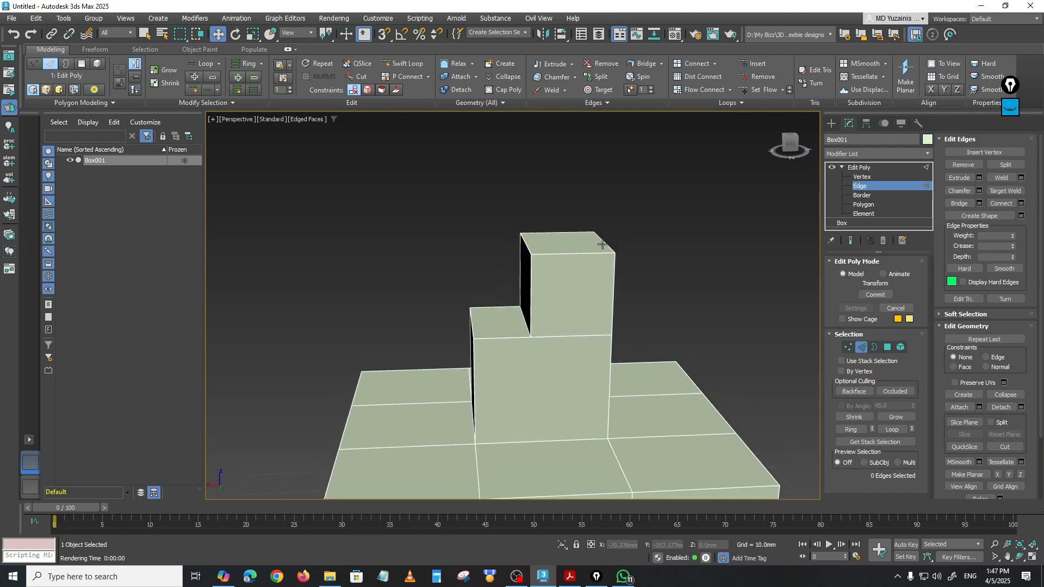
middle_click_drag(739, 329, 727, 330, "alt")
Step: Smart-extrude the column's top polygon upward to stack two new segments, the lower one about 6.5 mm high
left_click(863, 204)
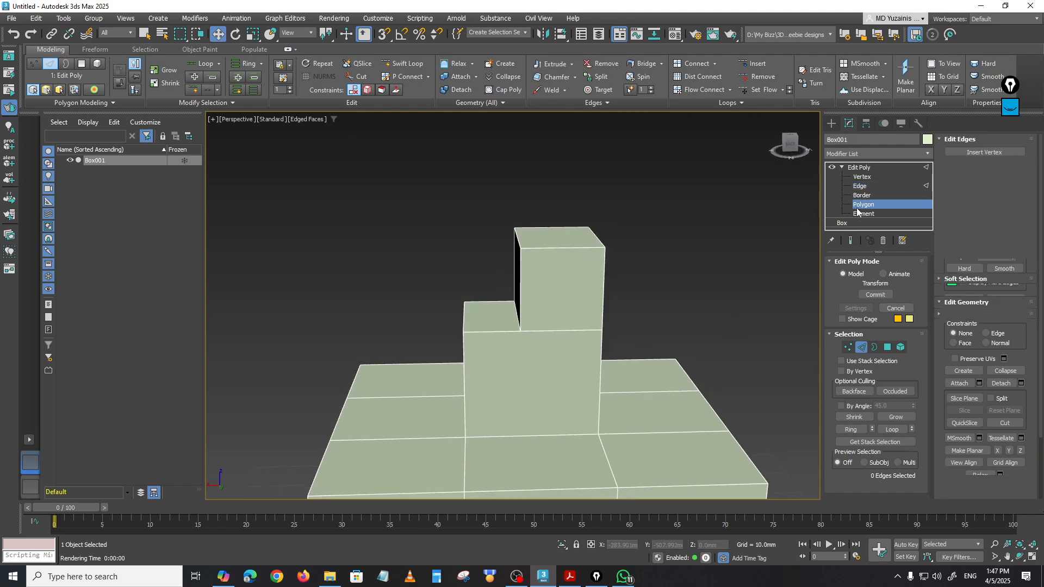
left_click(552, 234)
middle_click_drag(552, 234, 542, 257)
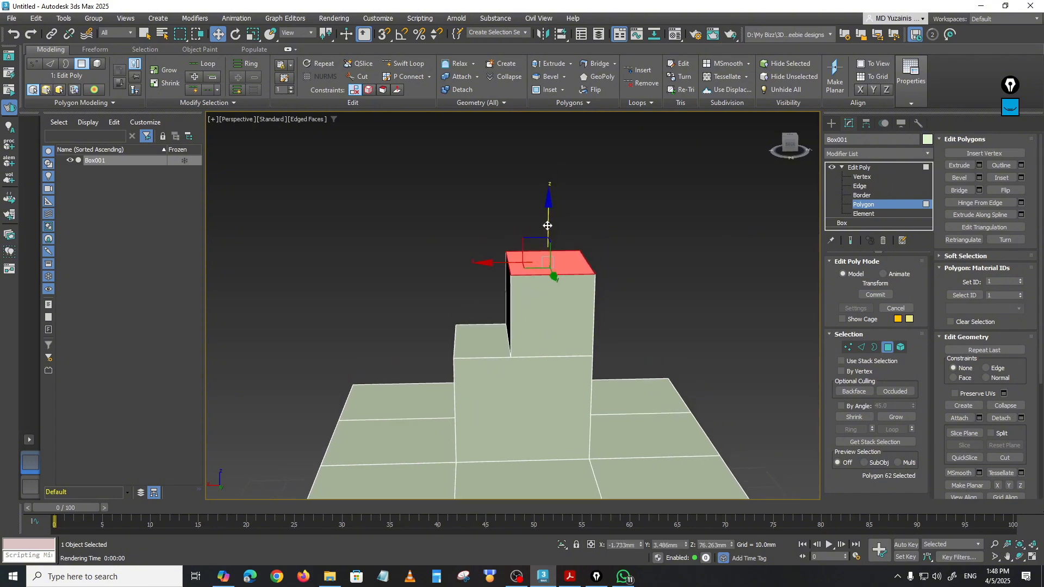
left_click_drag(551, 231, 553, 139, "shift")
mouse_move(629, 243)
middle_mouse_down("alt")
mouse_move(582, 253)
mouse_move(624, 261)
middle_mouse_up("alt")
Step: Smart-extrude the side polygon of the lower new segment through the column to cut that segment away, and clear the selection
left_click(582, 253)
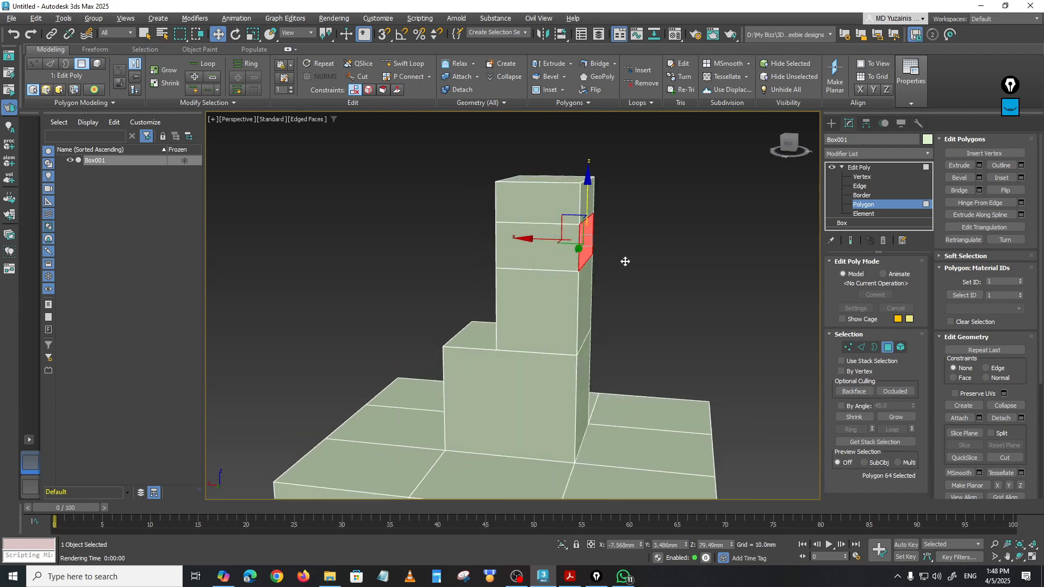
left_click_drag(539, 239, 297, 220, "shift")
left_click(303, 232)
middle_click_drag(380, 300, 536, 285, "alt")
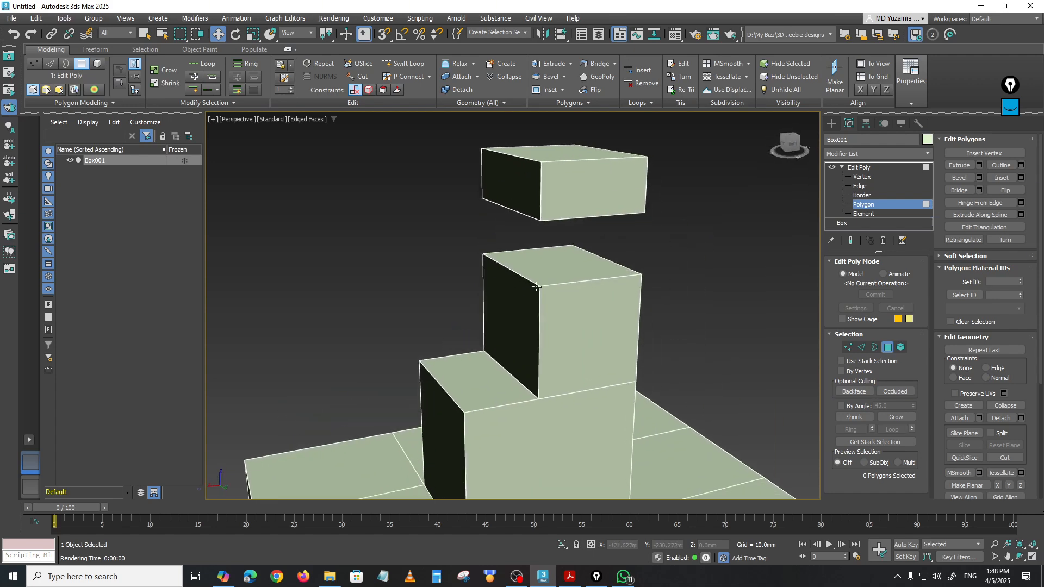
scroll(681, 328, "down", 5)
middle_click_drag(676, 333, 594, 302)
scroll(630, 357, "up", 4)
middle_click_drag(638, 339, 624, 303, "alt")
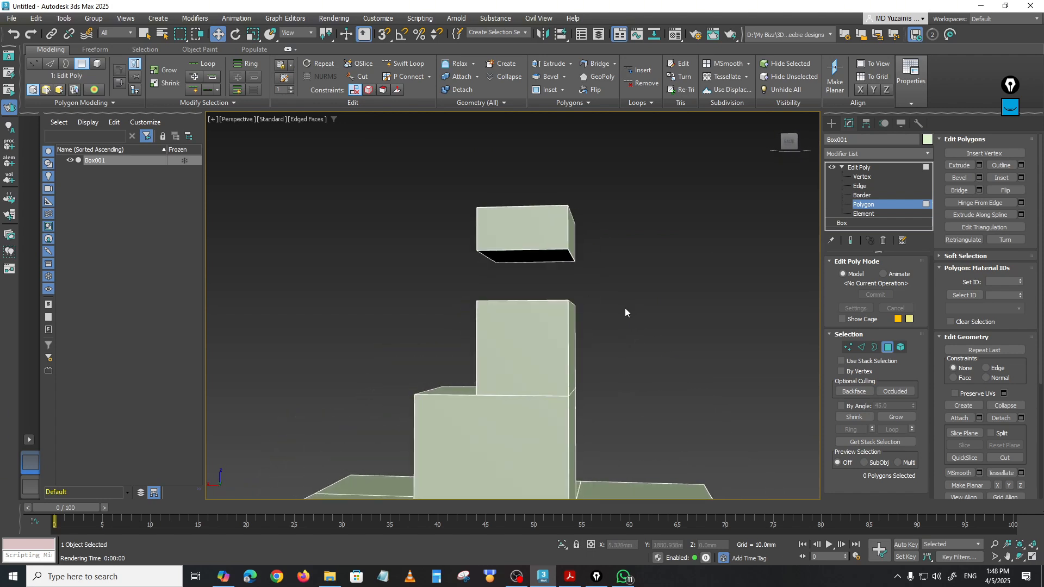
Step: Insert a horizontal edge loop with Swift Loop around the middle of the column segment below the gap
left_click(387, 64)
left_click(567, 349)
right_click(572, 350)
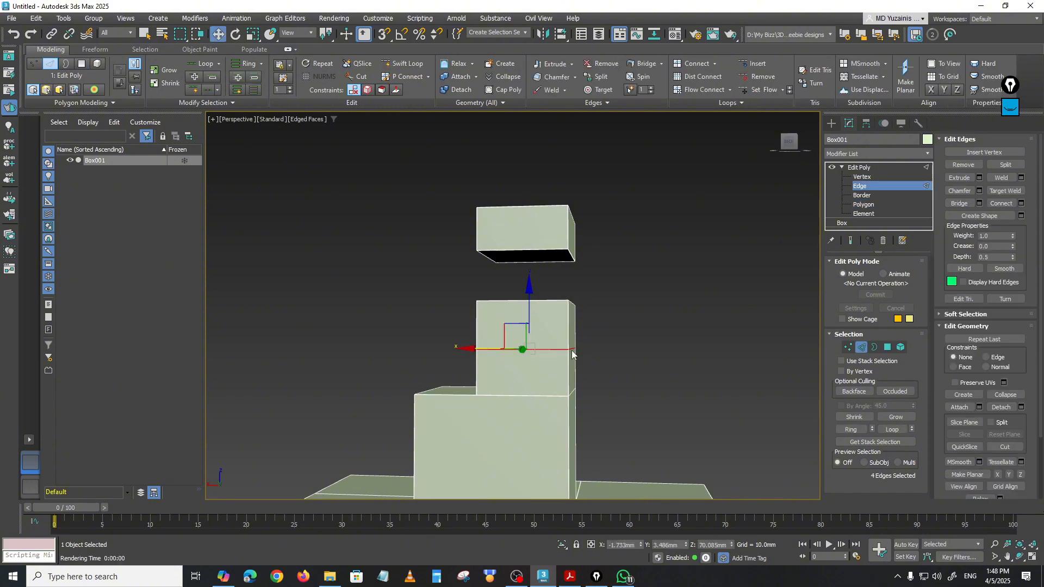
middle_click_drag(624, 371, 625, 358)
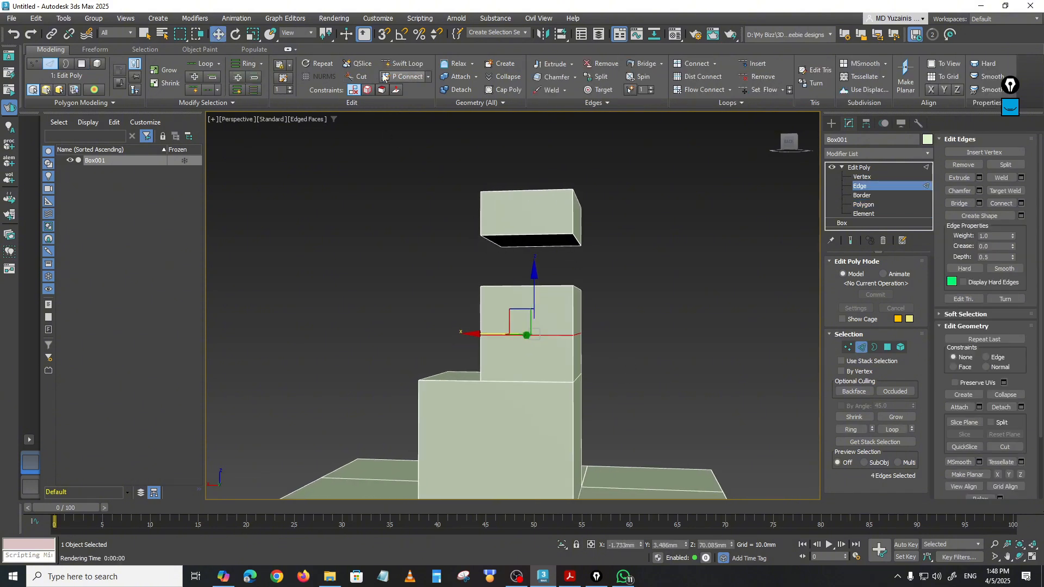
Step: Bridge the bottom polygon of the floating block to the top polygon of the column beneath it, and clear the selection
left_click(860, 205)
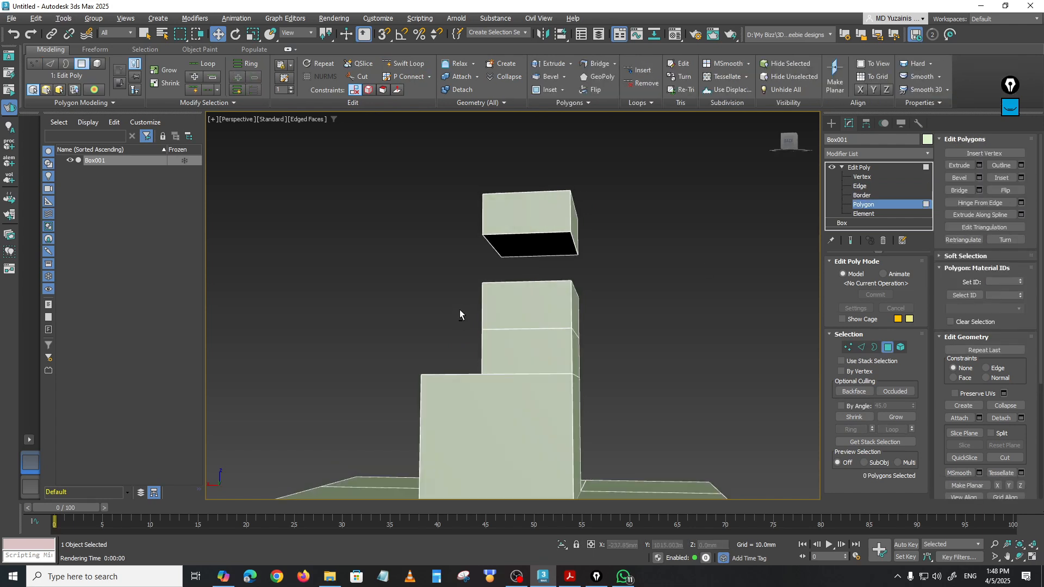
left_click(524, 242)
middle_click_drag(535, 284, 568, 345)
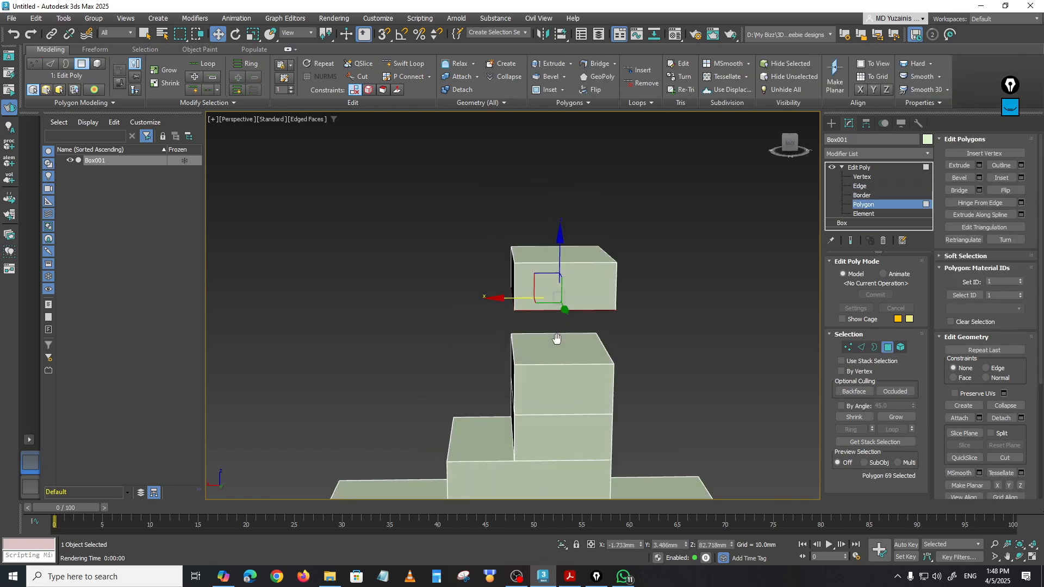
left_click(543, 346, "ctrl")
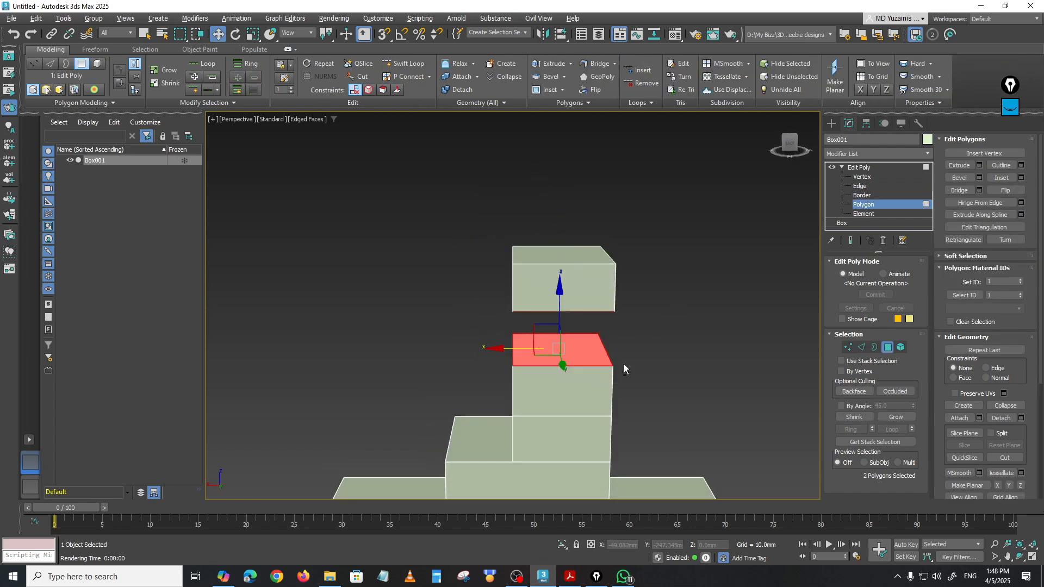
middle_click_drag(624, 364, 546, 308, "alt")
scroll(603, 354, "up", 3)
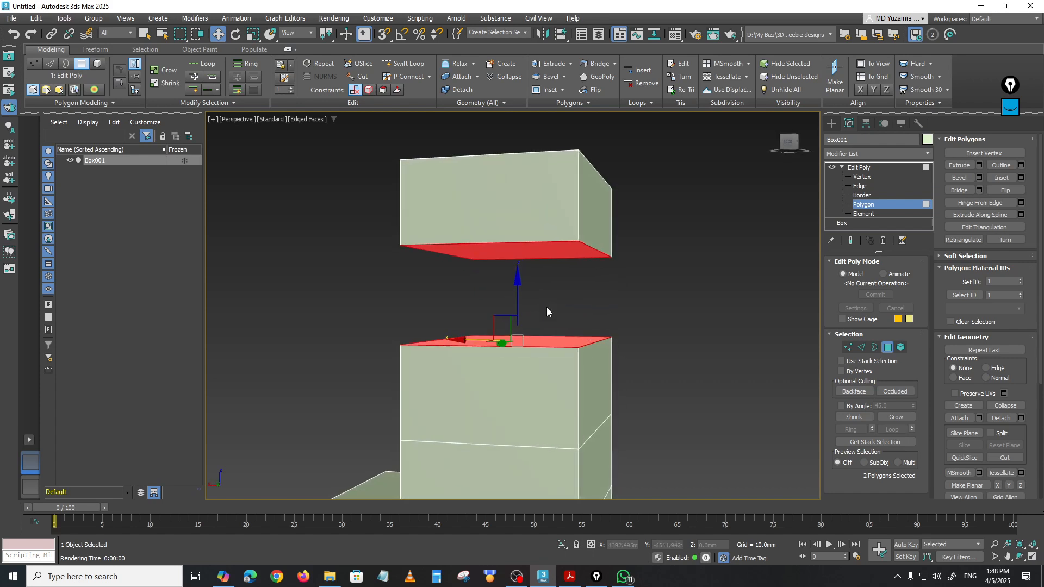
left_click(960, 189)
left_click(642, 339)
Step: Select the side polygon of the bridged segment
middle_click_drag(641, 339, 618, 347, "alt")
scroll(634, 353, "down", 3)
scroll(629, 331, "up", 2)
left_click(594, 315)
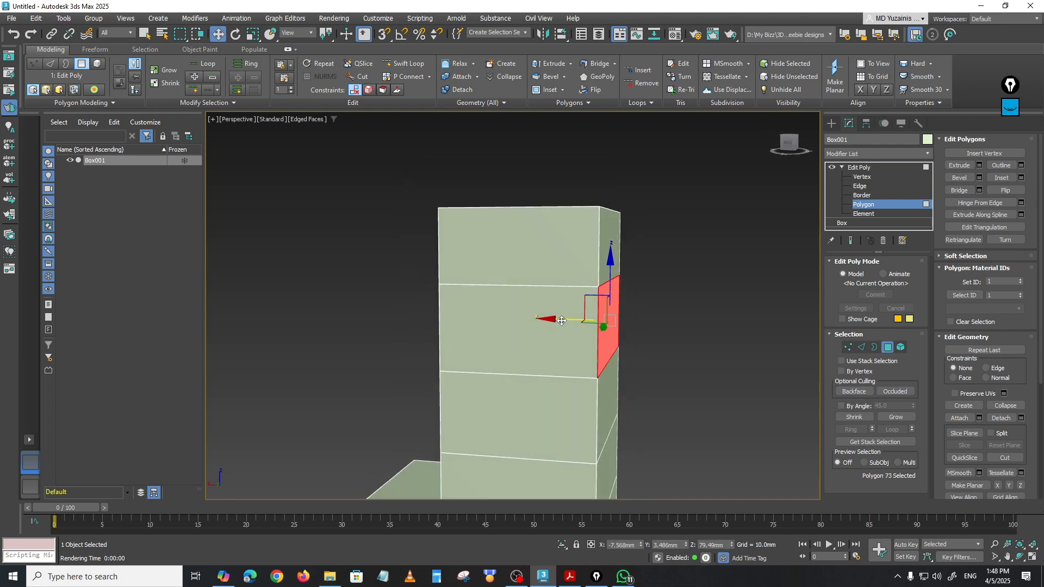
Step: Try pushing the bridged segment's side polygon inward through the column, and undo the attempt
left_click_drag(562, 321, 370, 318)
key("Delete")
key("ctrl+z")
Step: Extrude the selected side polygon about 8.67 mm inward into the column with the standard Extrude, and clear the selection
left_click(979, 165)
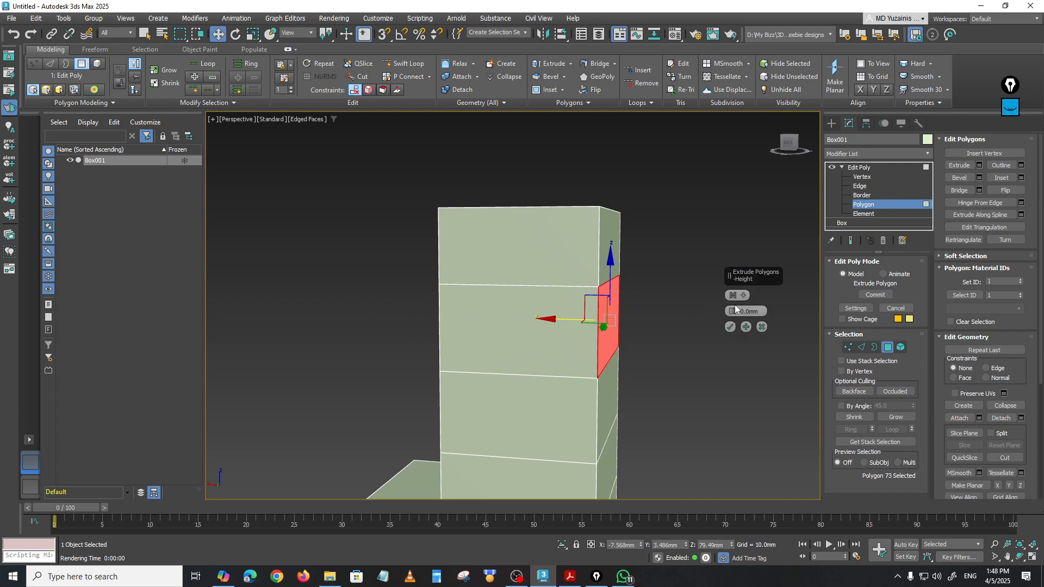
mouse_move(736, 309)
left_mouse_down()
mouse_move(736, 359)
mouse_move(735, 329)
left_mouse_up()
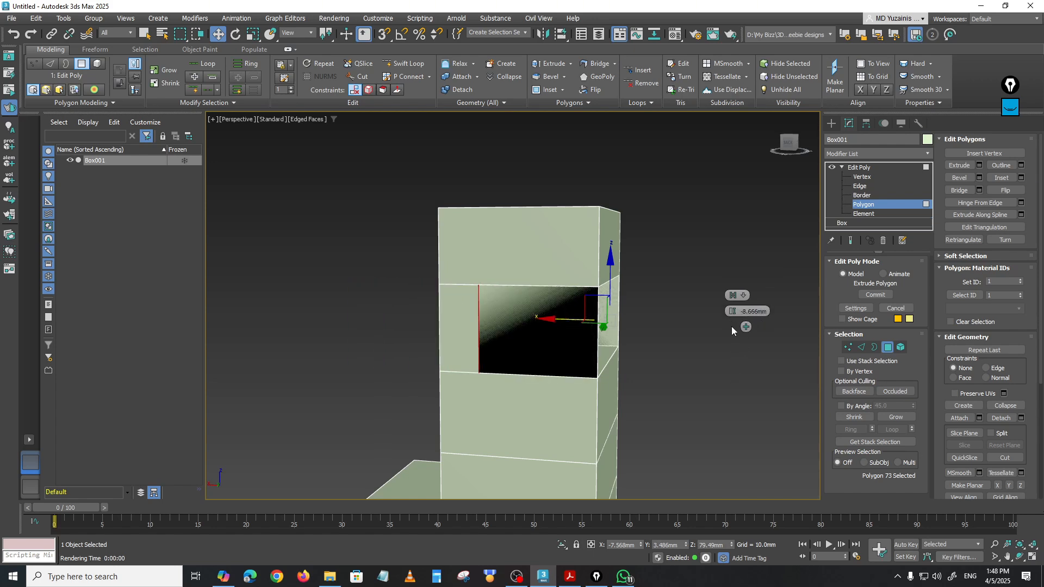
left_click(731, 326)
middle_click_drag(723, 367, 670, 363, "alt")
left_click(670, 363)
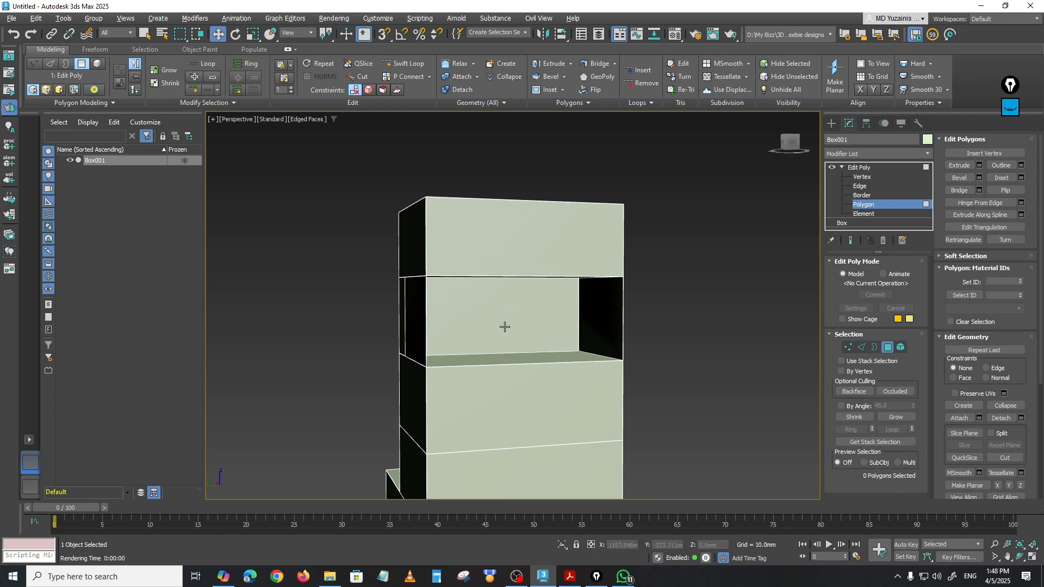
Step: Select the recess's inner polygon and examine the cut from several sides in wireframe and shaded display
middle_click_drag(505, 327, 604, 324, "alt")
left_click(604, 324)
middle_click_drag(444, 327, 512, 336, "alt")
left_click(519, 330)
key("r")
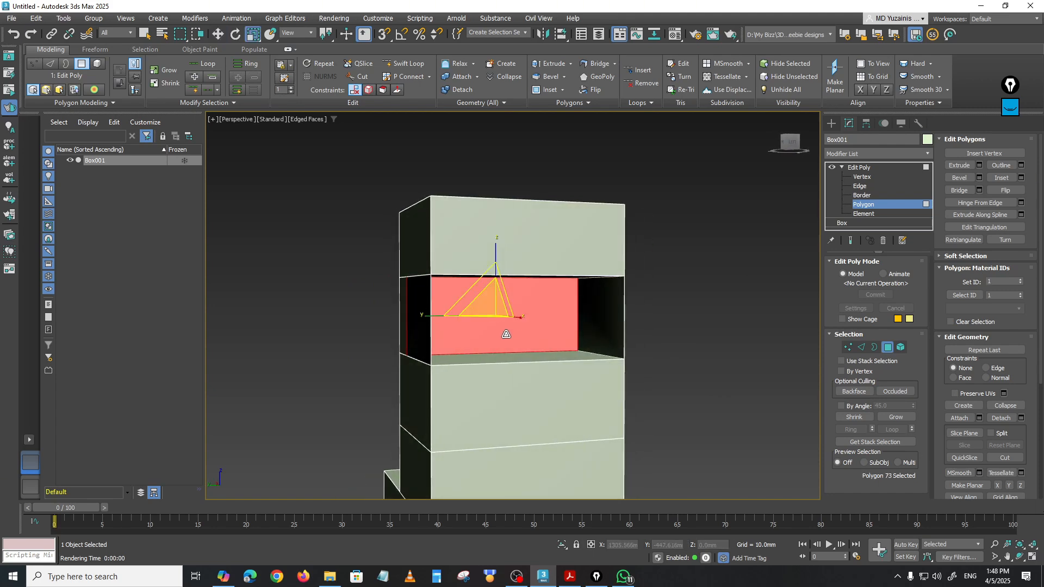
left_click_drag(490, 302, 656, 330)
left_click(640, 363)
mouse_move(639, 363)
middle_mouse_down("alt")
mouse_move(564, 326)
mouse_move(651, 331)
mouse_move(587, 337)
mouse_move(674, 338)
mouse_move(492, 345)
mouse_move(609, 347)
middle_mouse_up("alt")
key("F3")
key("F3")
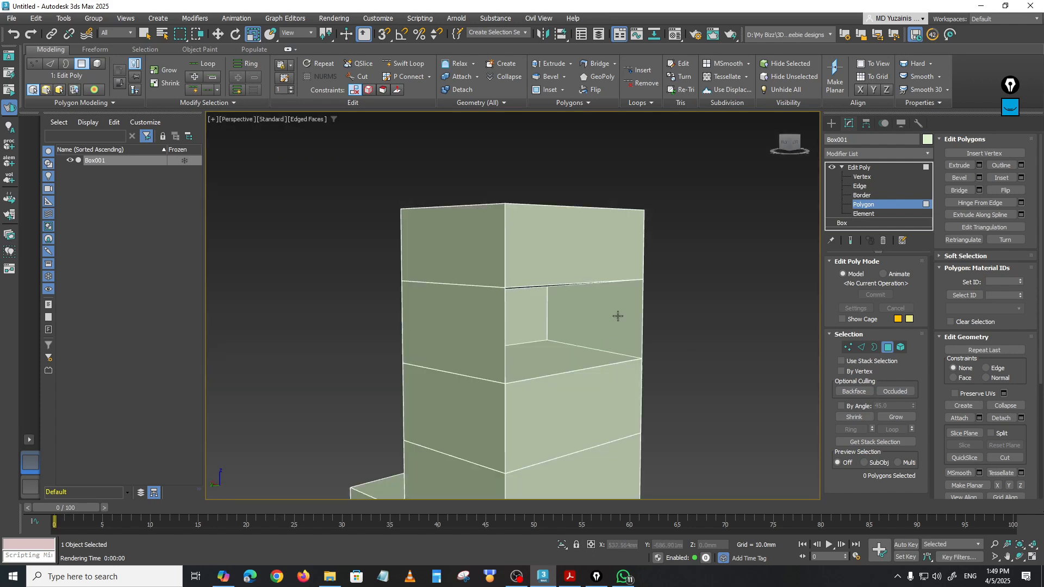
middle_click_drag(670, 369, 672, 356)
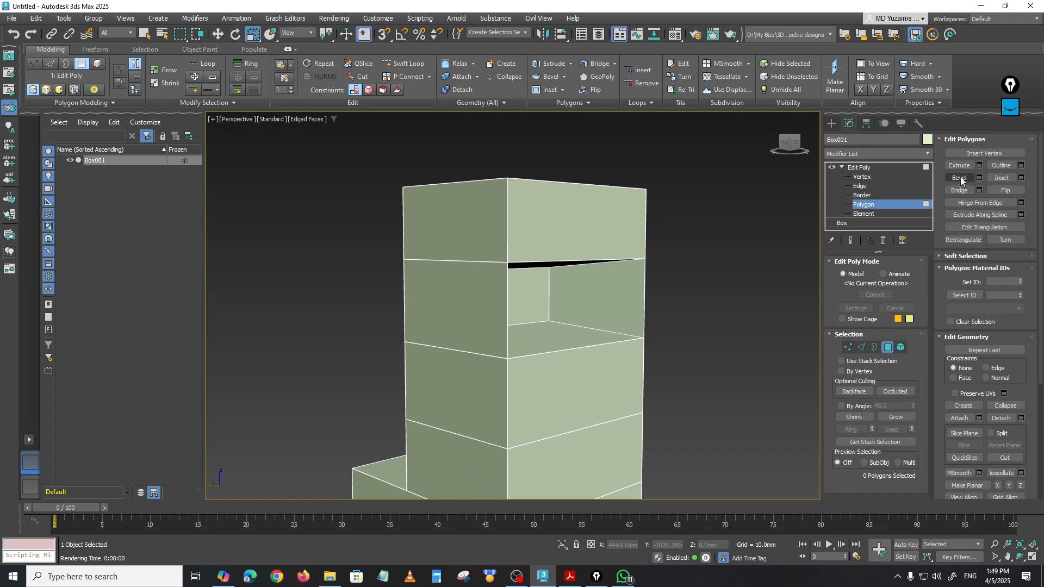
scroll(720, 333, "down", 6)
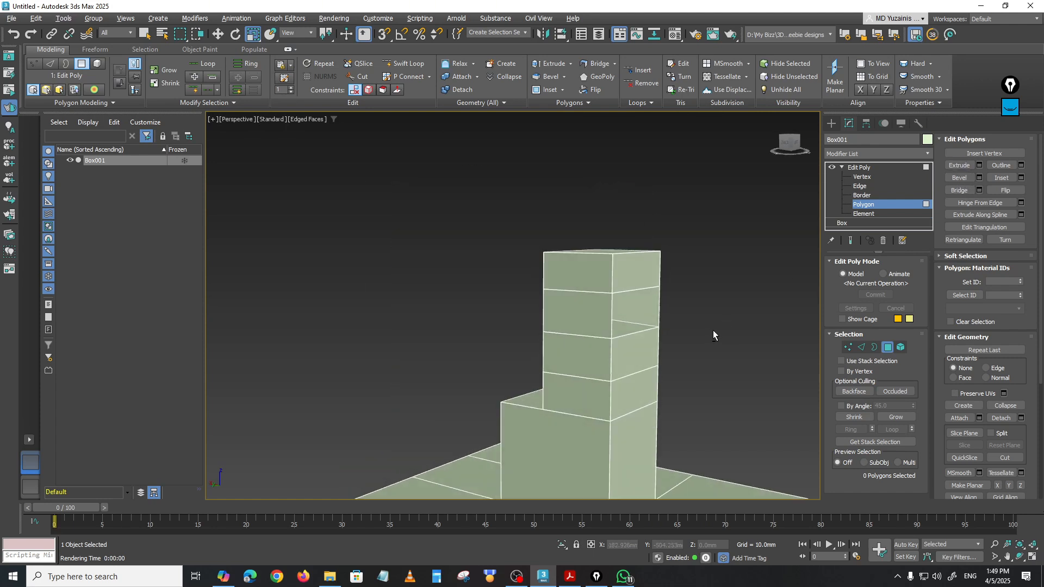
left_click(645, 276)
key("w")
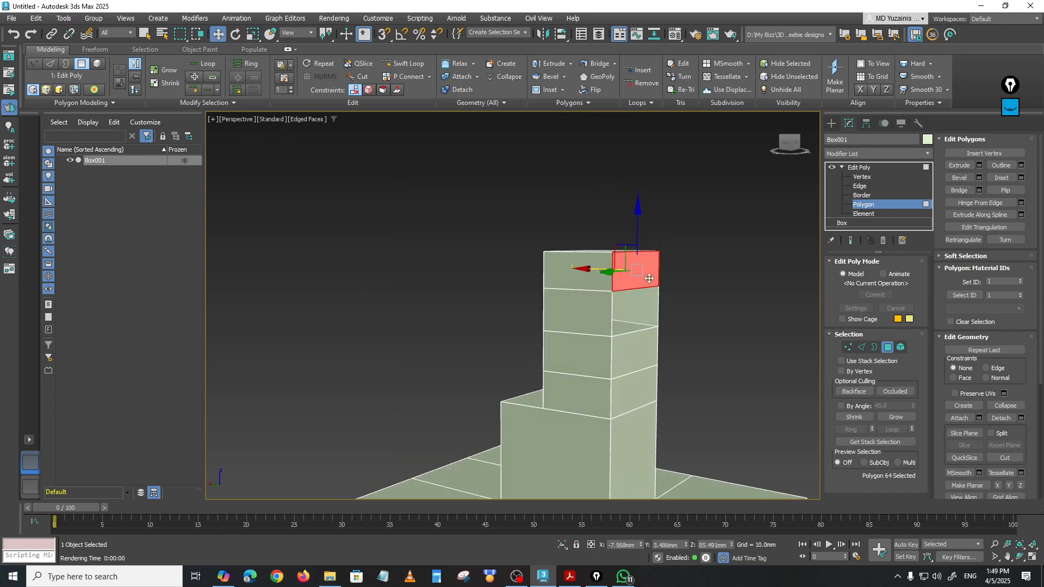
key("ctrl+z")
key("ctrl+z")
middle_click_drag(615, 330, 592, 354, "alt")
scroll(617, 375, "up", 3)
key("ctrl+y")
key("ctrl+y")
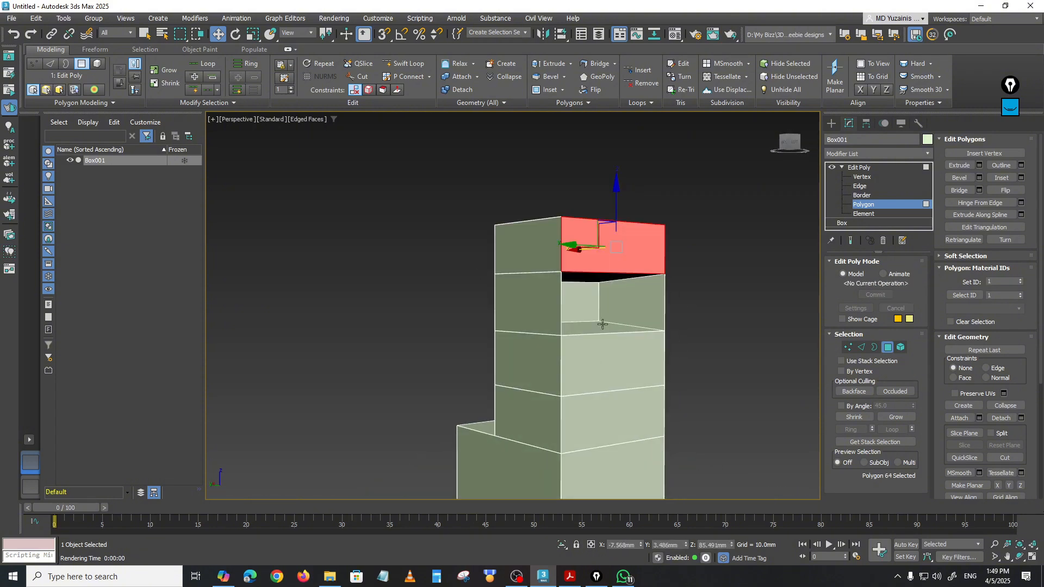
Step: Try pulling the recess's ceiling polygon up through the top of the column, and undo the attempt
left_click(584, 279)
middle_click_drag(583, 279, 581, 230, "alt")
key("ctrl+z")
key("ctrl+z")
key("ctrl+z")
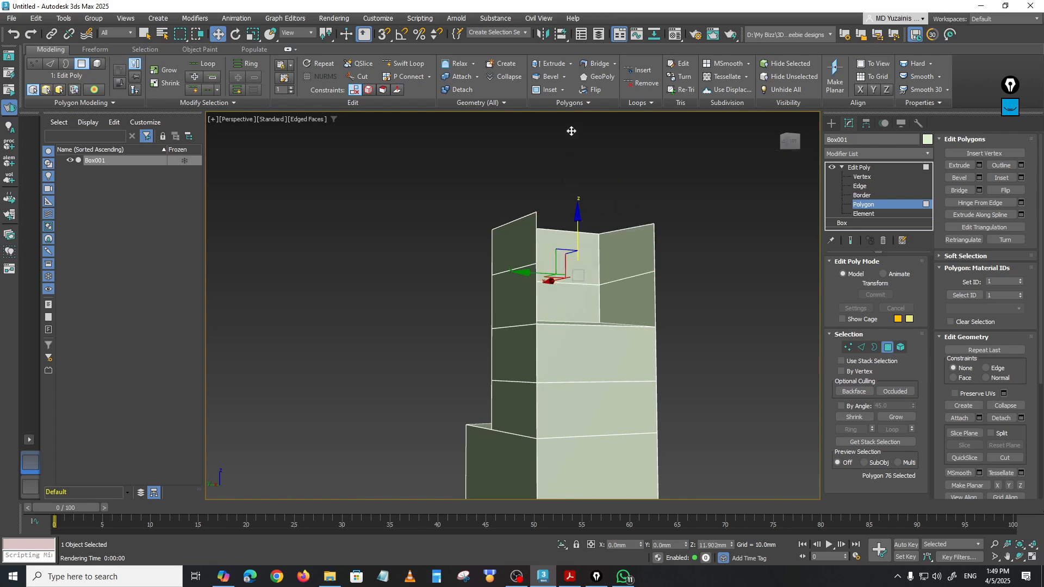
middle_click_drag(687, 315, 722, 309, "alt")
key("ctrl+z")
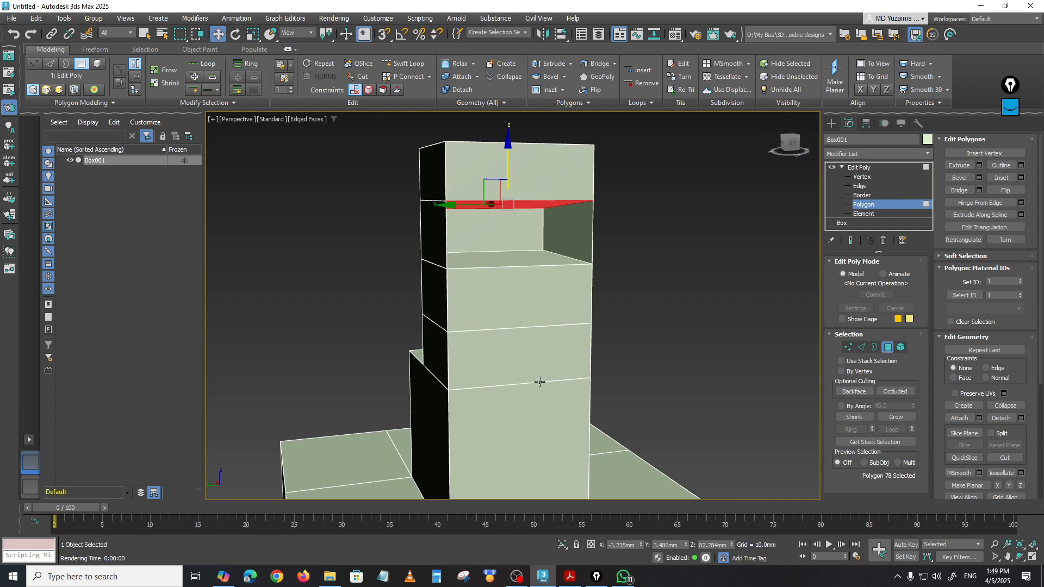
Step: Select the side polygon of the block at the column's base, try the Inset tool on it, and undo the inset
middle_click_drag(539, 382, 565, 355)
left_click(488, 371)
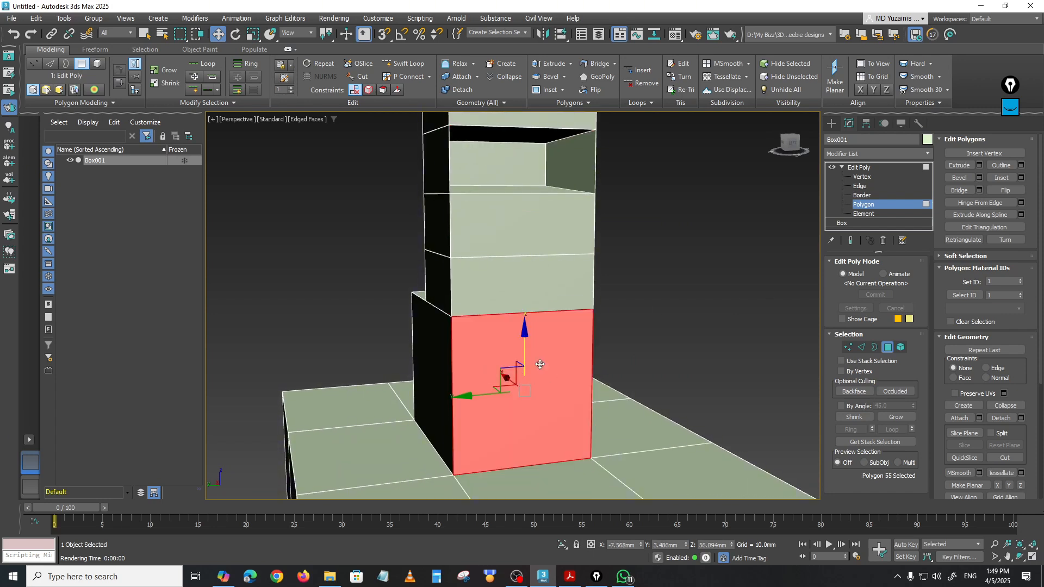
left_click(1006, 178)
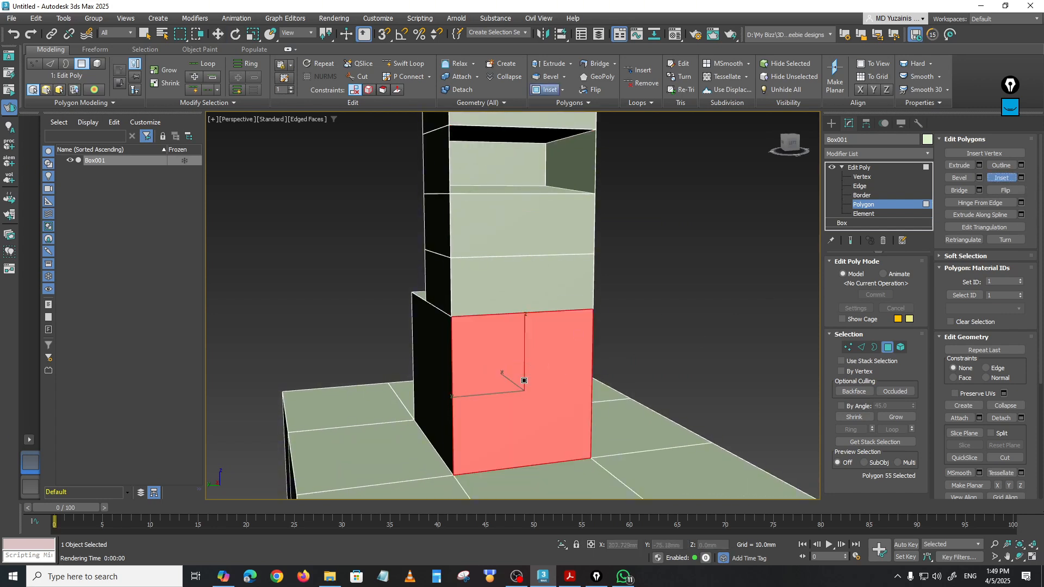
left_click_drag(525, 381, 545, 384)
key("ctrl+z")
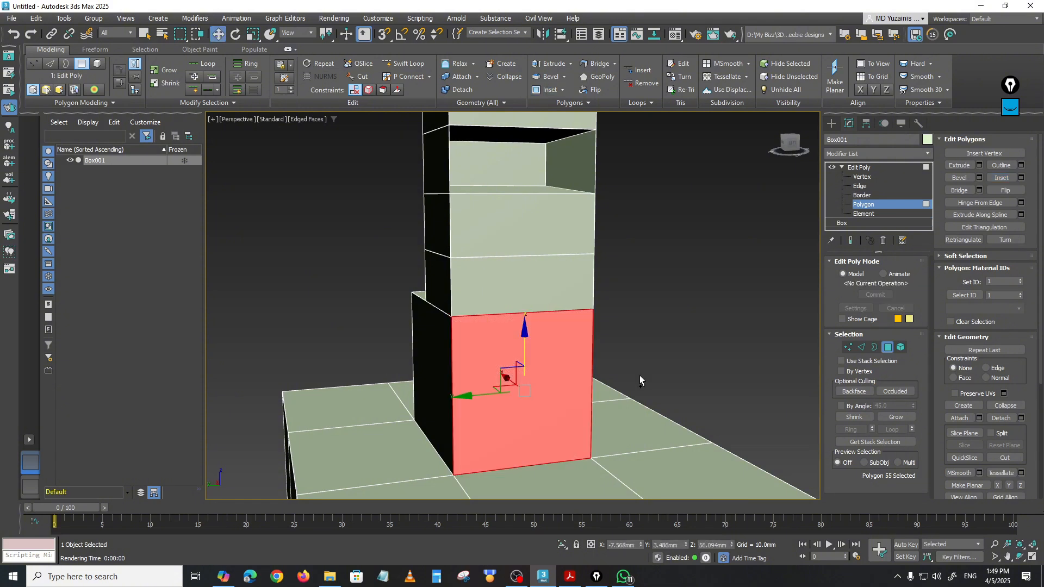
Step: Inset the base block's selected side polygon by Smart Extrude scaling and push the inner polygon about 5.4 mm into the block
left_click(253, 34)
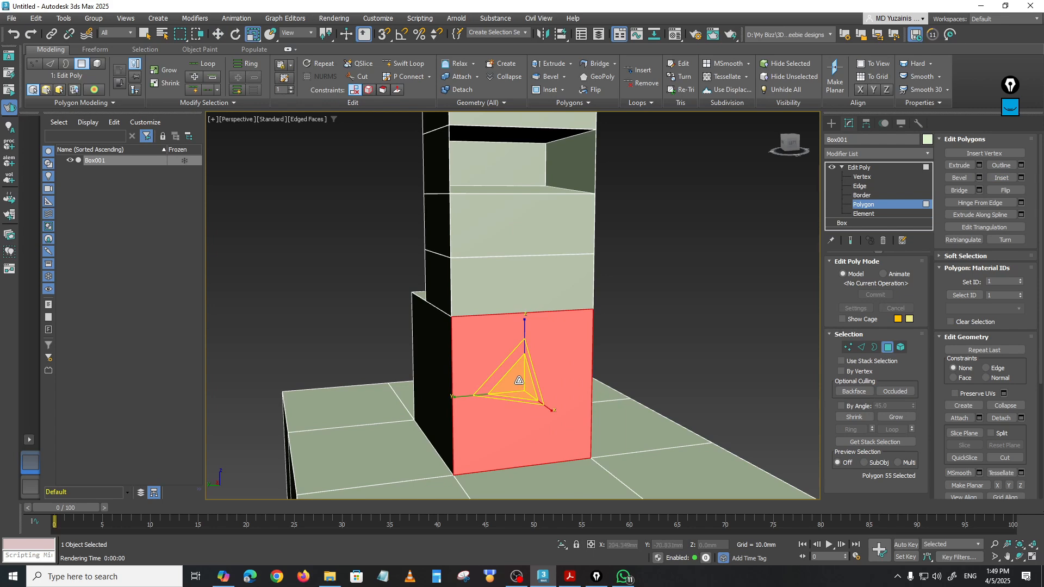
left_click_drag(519, 385, 511, 420)
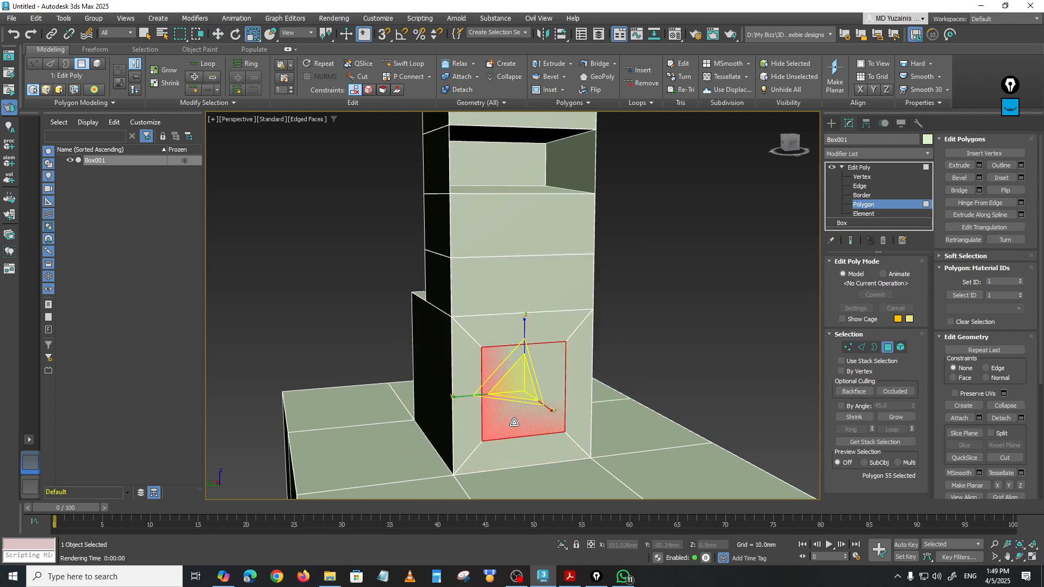
middle_click_drag(614, 398, 580, 408, "alt")
key("w")
left_click_drag(514, 376, 485, 368)
mouse_move(593, 406)
middle_mouse_down("alt")
mouse_move(540, 385)
mouse_move(588, 395)
middle_mouse_up("alt")
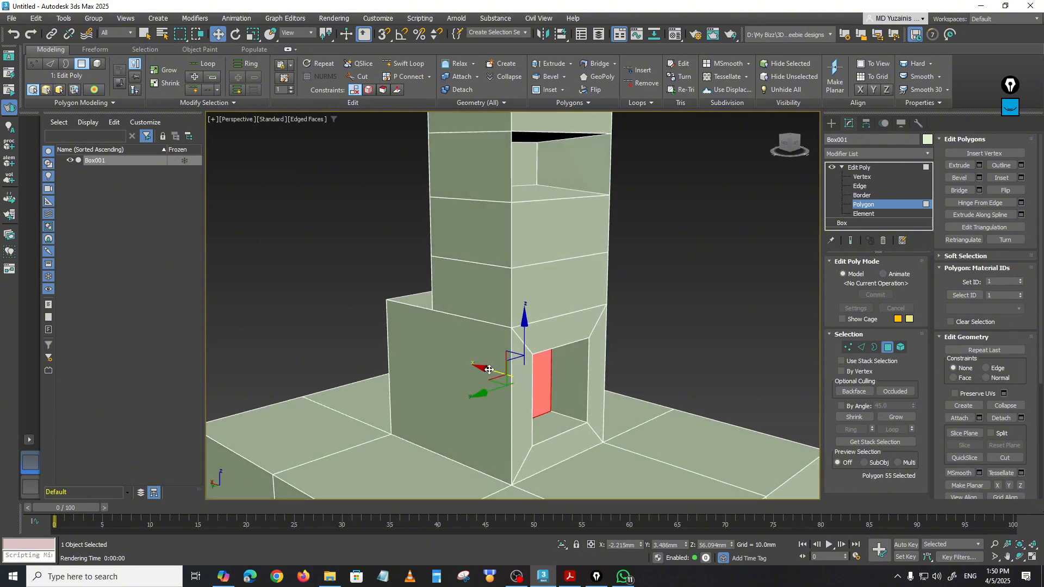
Step: Push the inset polygon all the way through the base block with Smart Extrude to cut an opening, and clear the selection
left_click(273, 288)
mouse_move(587, 384)
middle_mouse_down("alt")
mouse_move(552, 374)
mouse_move(694, 377)
mouse_move(499, 381)
middle_mouse_up("alt")
left_click(531, 379)
key("F3")
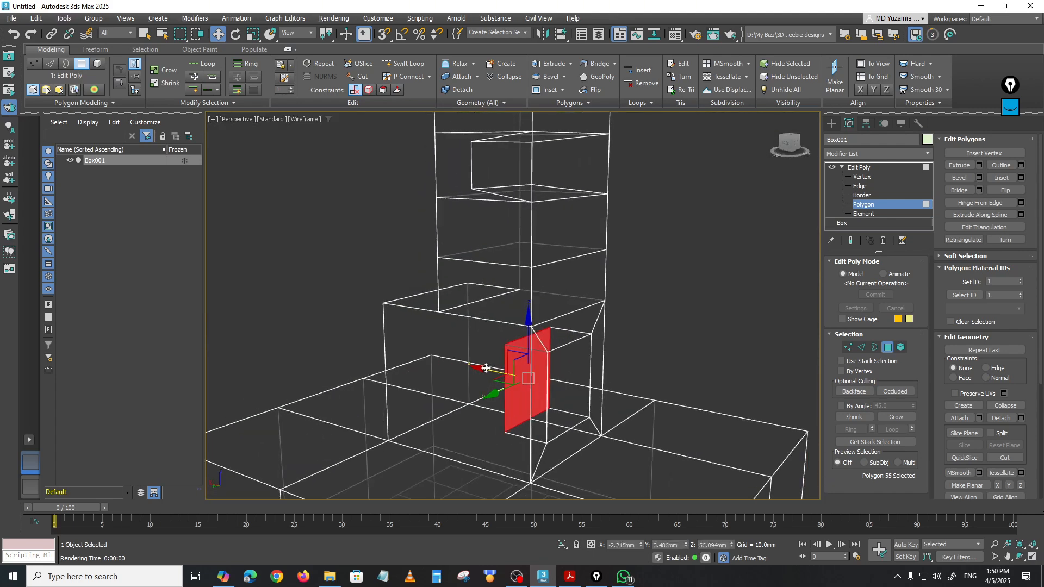
left_click_drag(485, 368, 320, 342)
left_click(292, 341)
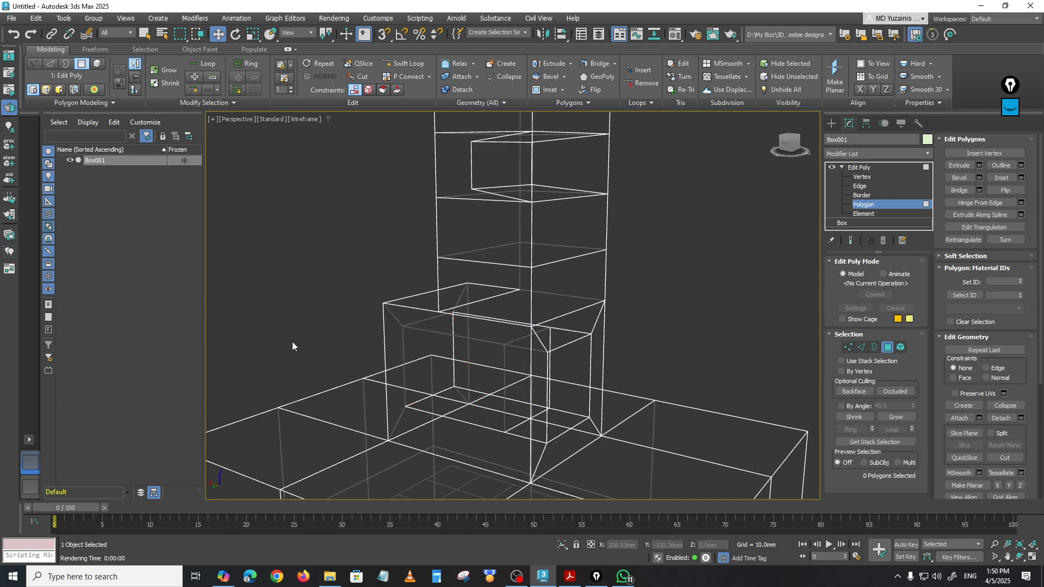
key("F3")
Step: Try pushing the top polygon of the base block's step down into the large box with Smart Extrude, and undo it
mouse_move(456, 379)
middle_mouse_down("alt")
mouse_move(611, 448)
mouse_move(515, 415)
mouse_move(650, 400)
mouse_move(699, 407)
mouse_move(692, 420)
mouse_move(625, 402)
middle_mouse_up("alt")
scroll(513, 400, "down", 3)
scroll(547, 400, "up", 4)
left_click(461, 327)
middle_click_drag(461, 327, 463, 312, "alt")
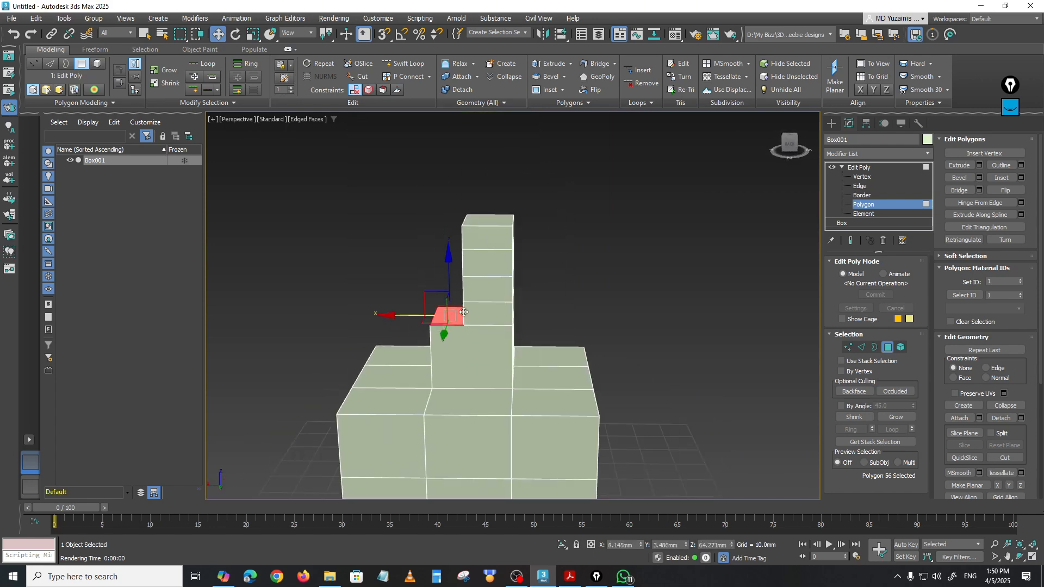
left_click_drag(450, 272, 451, 387)
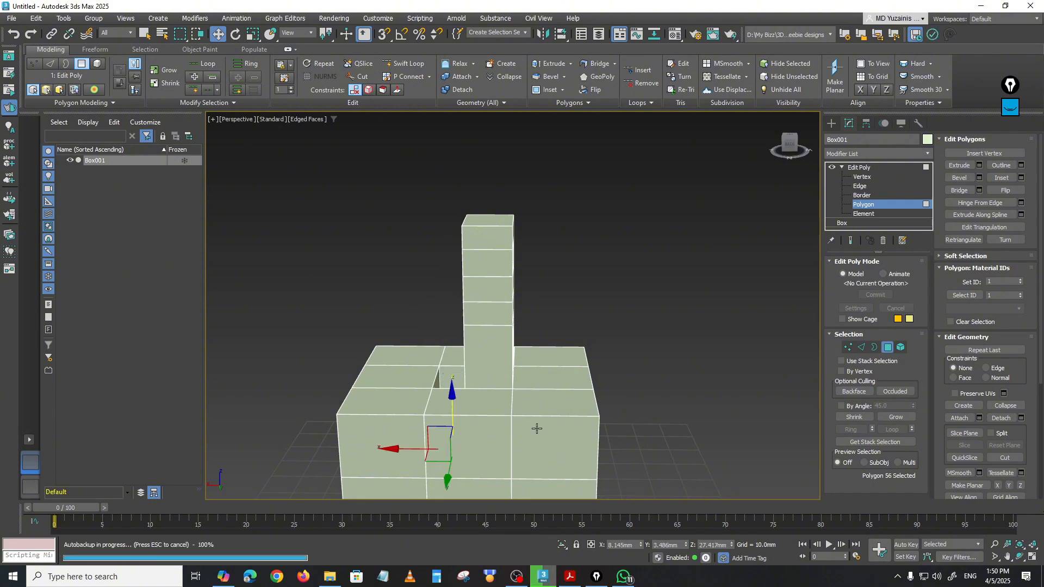
middle_click_drag(536, 428, 495, 389, "alt")
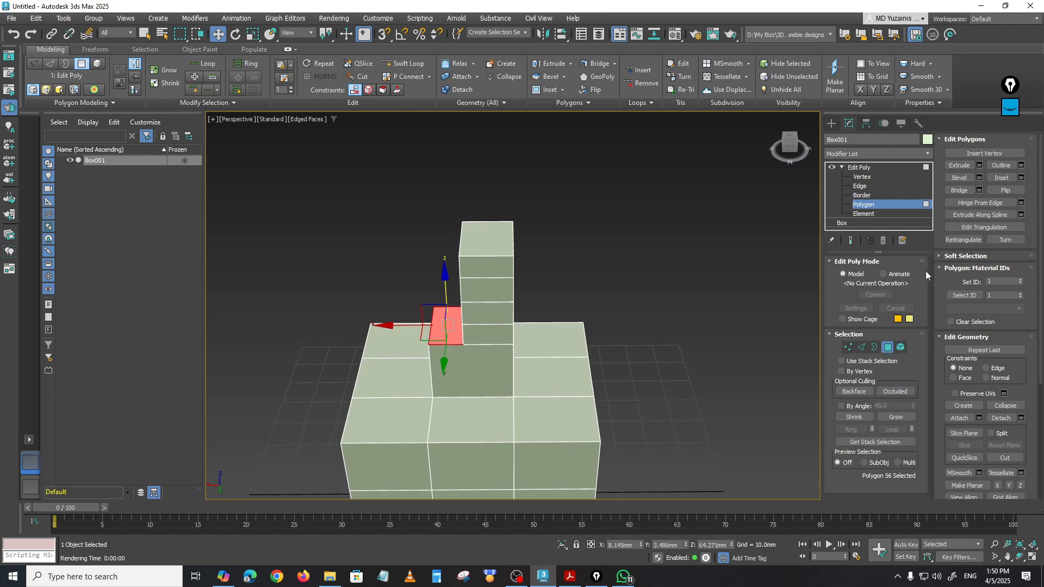
Step: Try the standard Extrude on the step's top polygon with a height of about -38.48 mm, cancel it, and clear the selection
left_click(979, 166)
left_click_drag(732, 314, 723, 420)
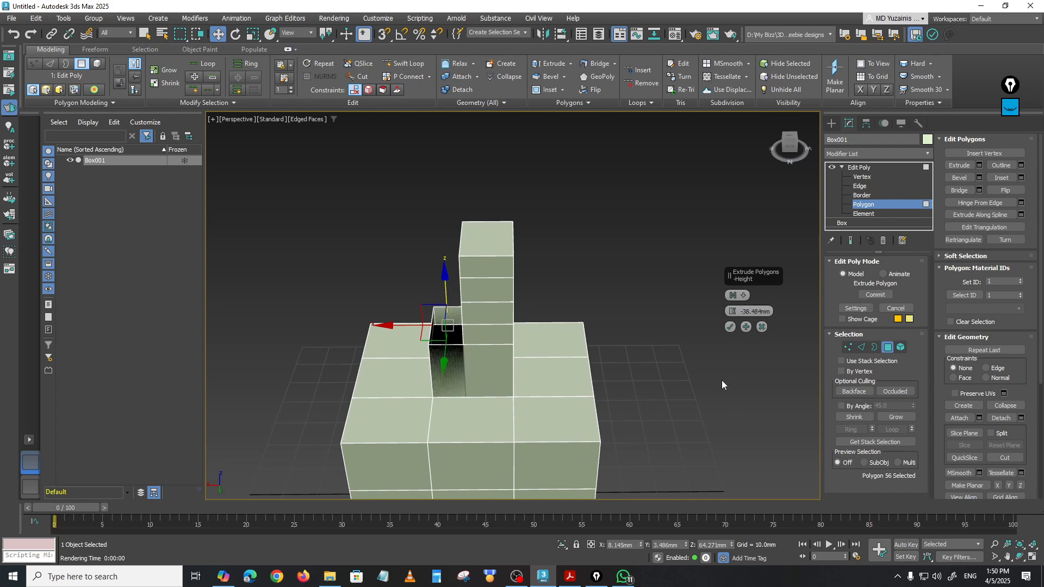
middle_click_drag(530, 384, 560, 421, "alt")
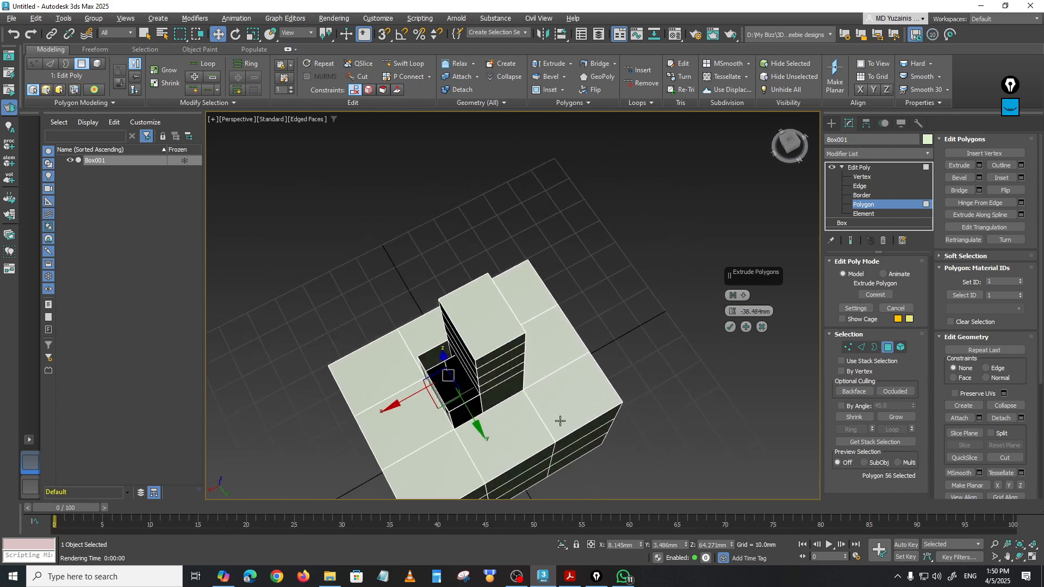
middle_click_drag(474, 398, 549, 381, "alt")
left_click(762, 326)
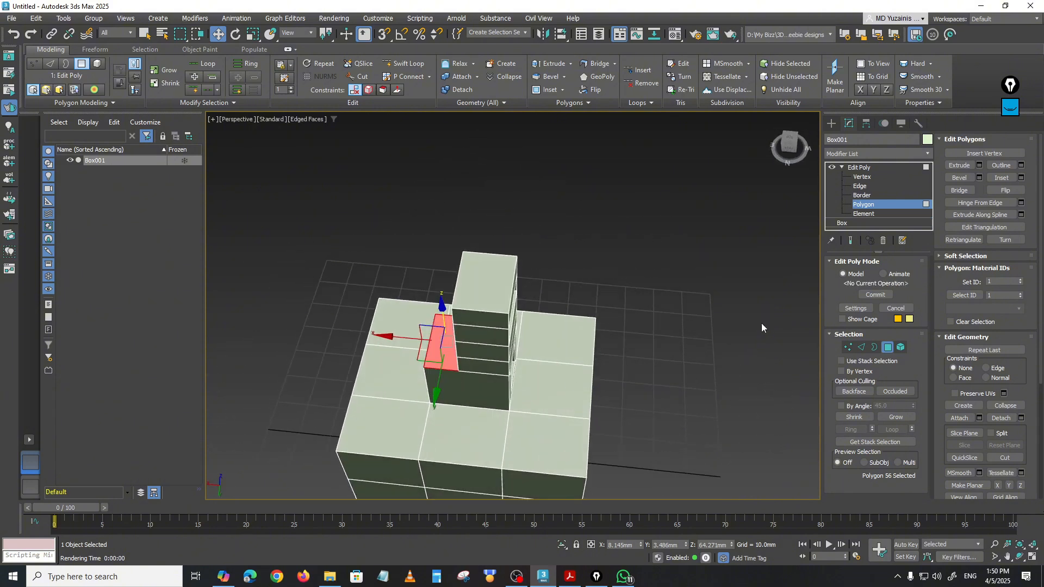
left_click(627, 415)
Step: Push the step's top polygon partway down into the opening beneath it with Smart Extrude, clear the selection, and inspect the cut
middle_click_drag(627, 415, 679, 382, "alt")
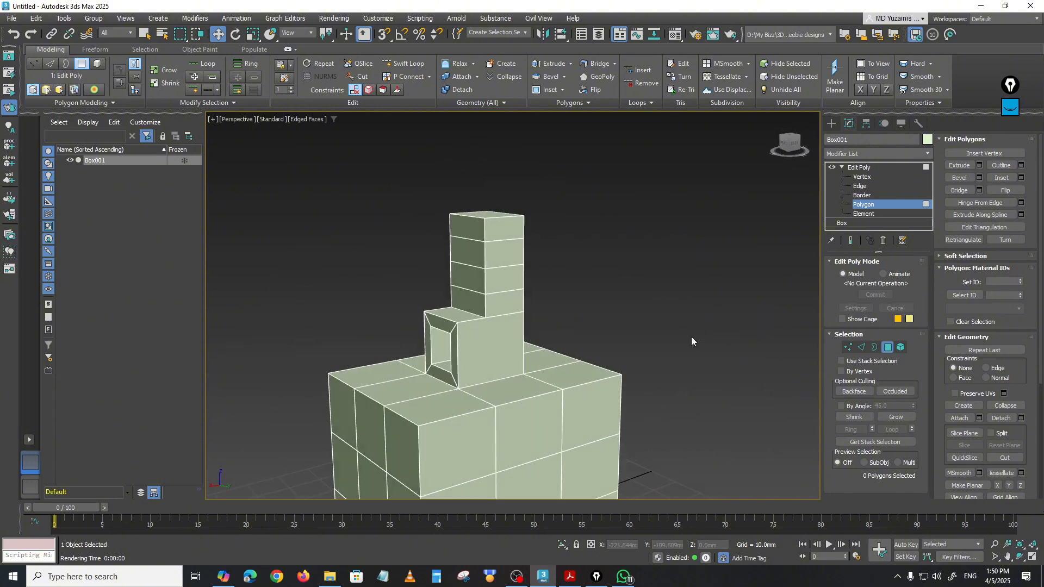
left_click(452, 313)
left_click(660, 388)
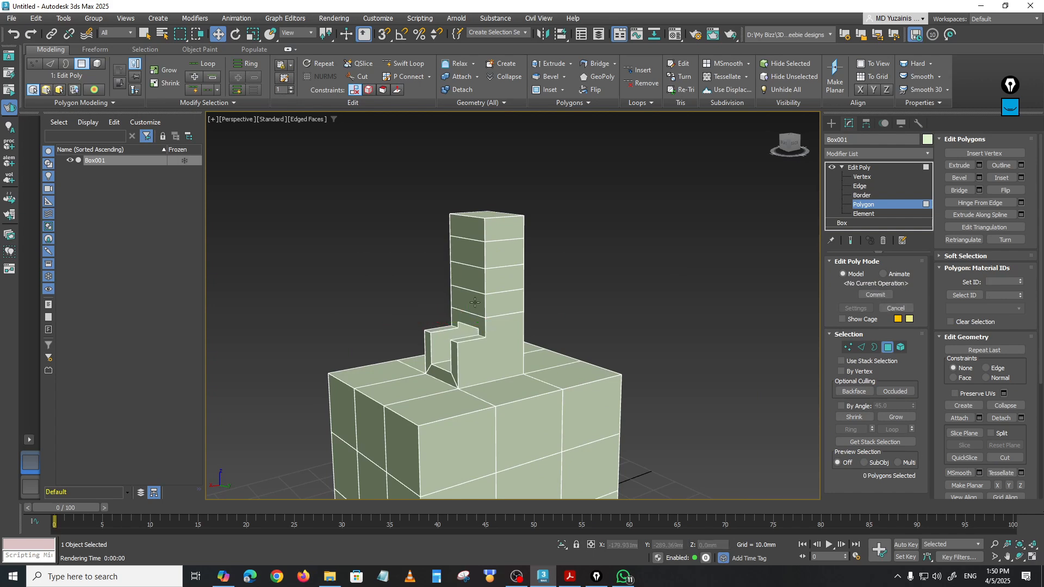
scroll(660, 388, "up", 5)
middle_click_drag(660, 388, 534, 354, "alt")
scroll(568, 383, "up", 3)
scroll(568, 383, "up", 3)
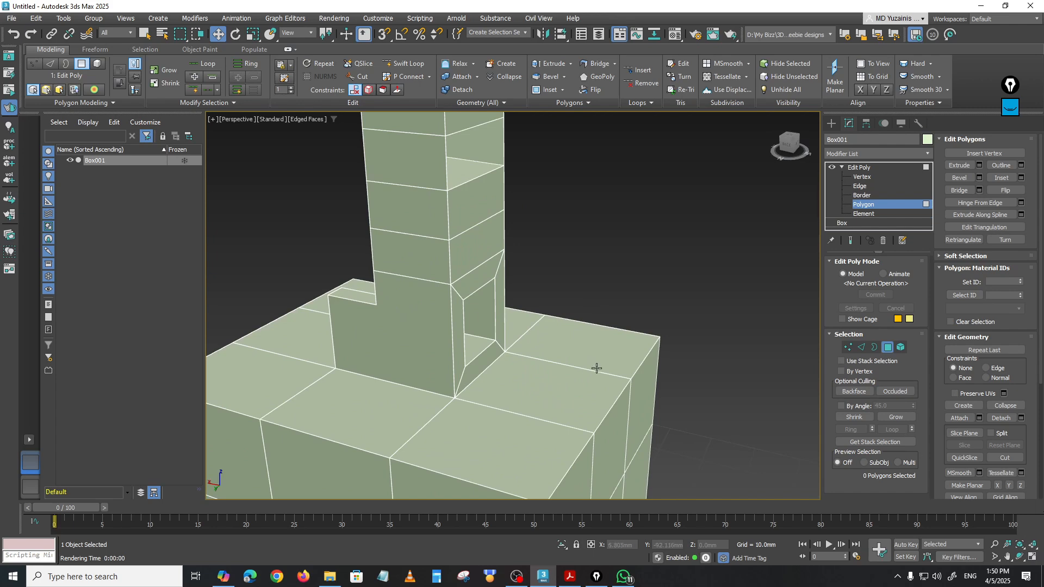
mouse_move(597, 368)
middle_mouse_down("alt")
mouse_move(603, 380)
mouse_move(624, 329)
mouse_move(515, 354)
mouse_move(525, 398)
mouse_move(473, 380)
mouse_move(534, 388)
mouse_move(541, 368)
mouse_move(608, 374)
middle_mouse_up("alt")
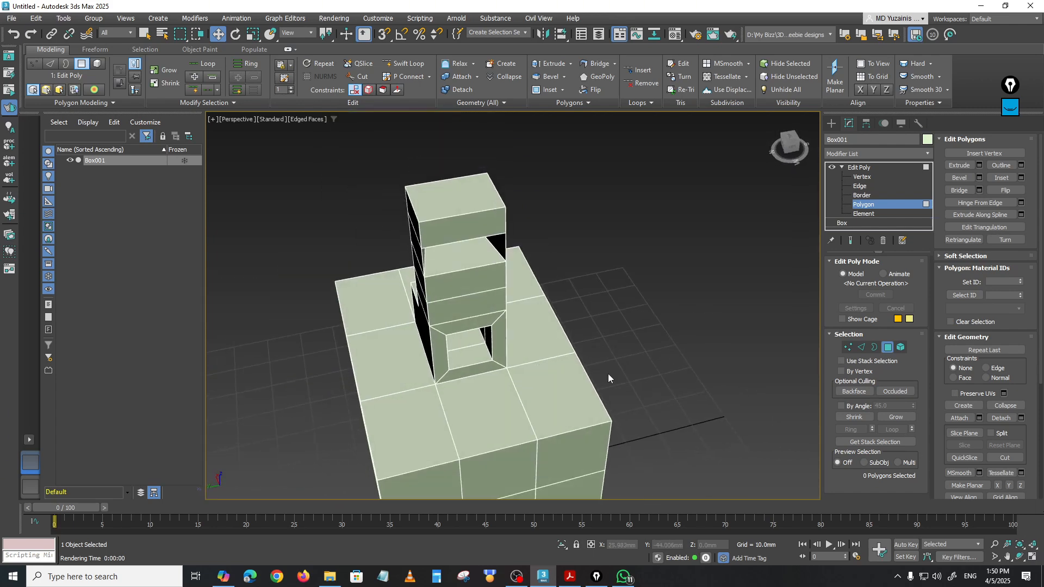
Step: Select the large box's top polygon in front of the opening, try a Smart Extrude rotation on it, dismiss the clone options, and undo it
left_click(481, 422)
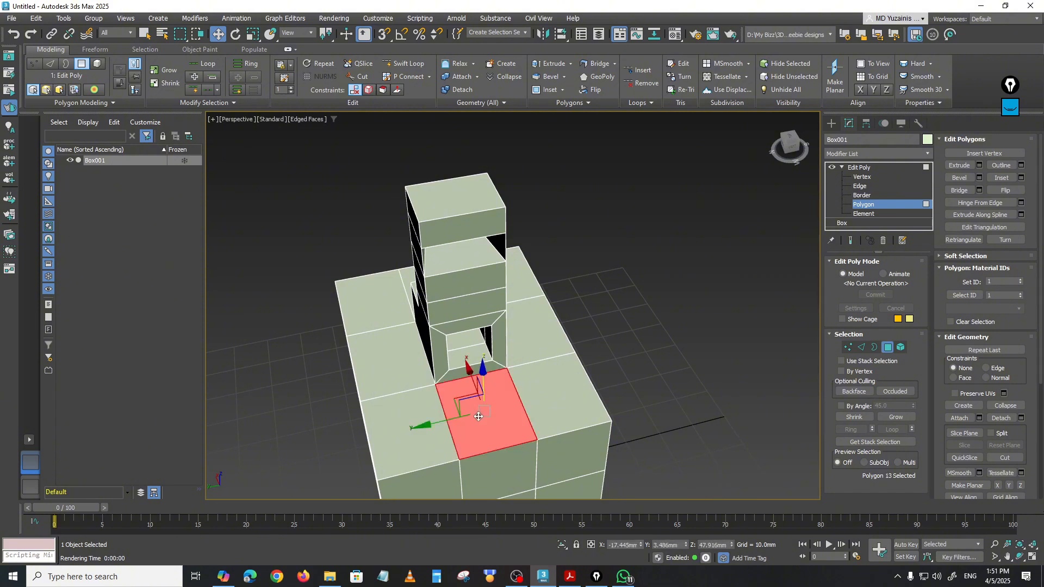
left_click(234, 34)
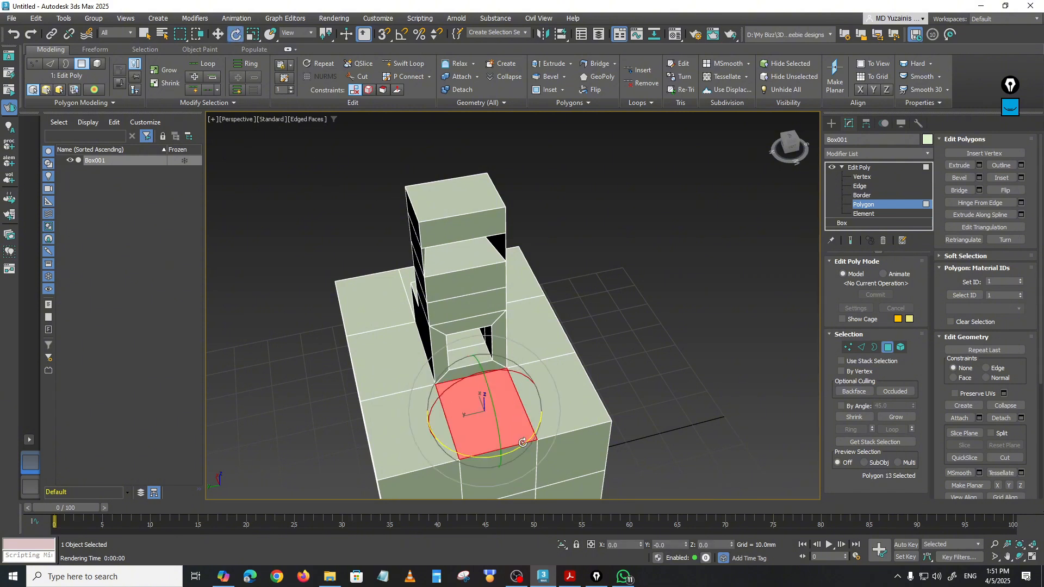
left_click_drag(522, 442, 552, 410, "shift")
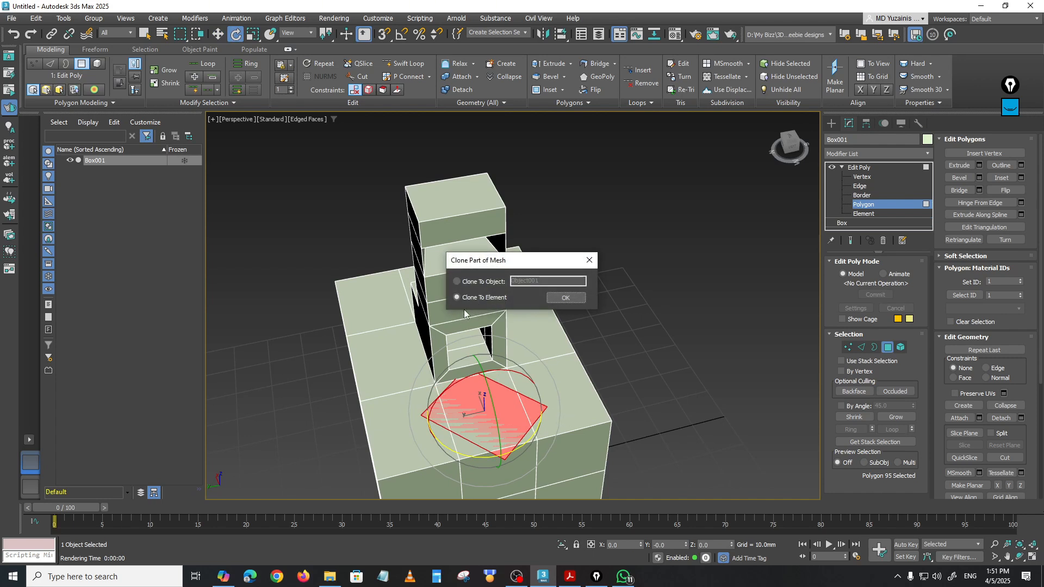
left_click(590, 260)
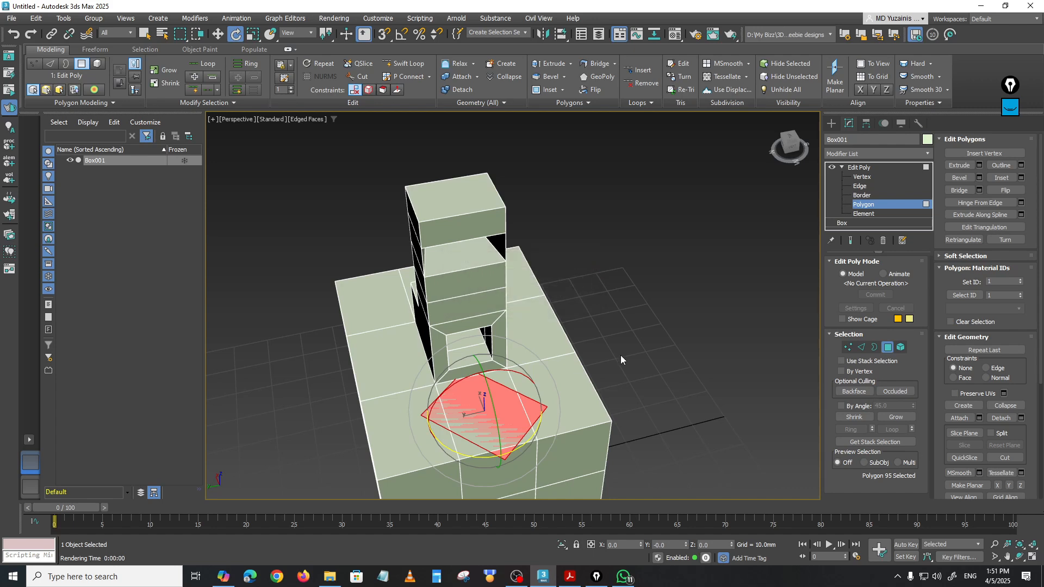
key("ctrl+z")
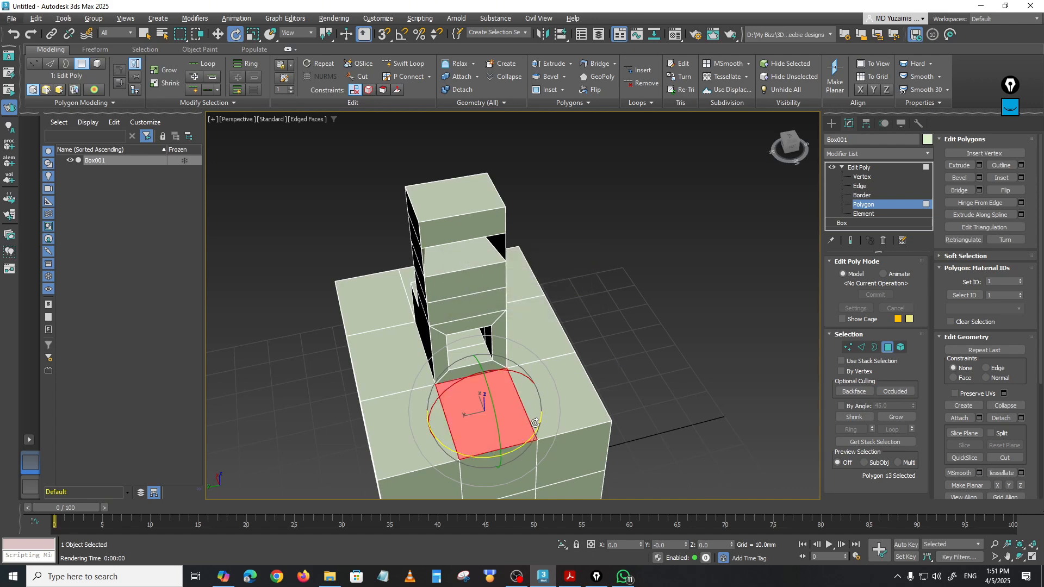
middle_click_drag(512, 412, 505, 380, "alt")
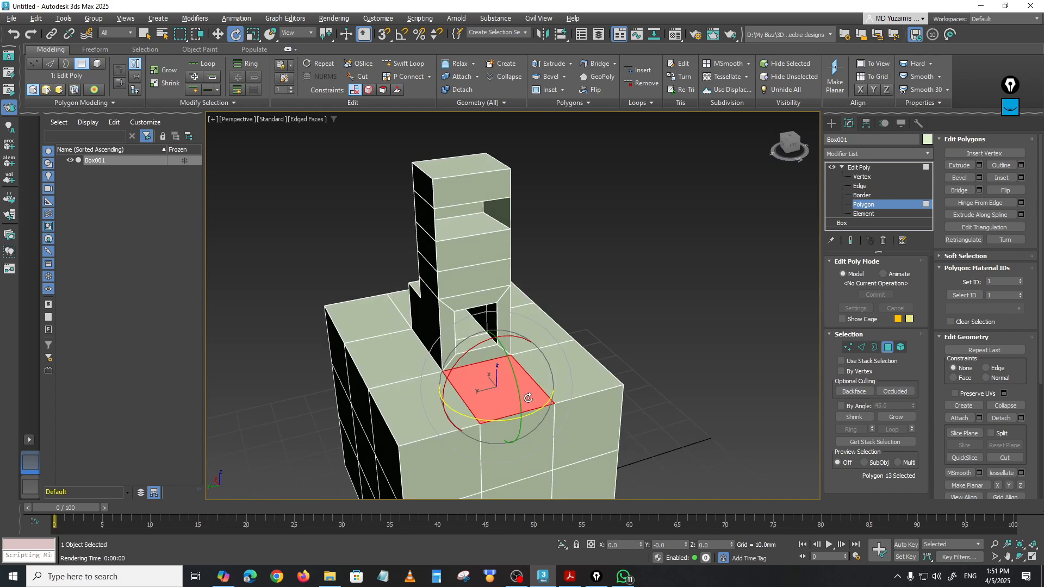
Step: Try rotating a copy of the large box's top polygon in front of the opening, dismiss the clone options, and clear the selection
key("w")
left_click(494, 348)
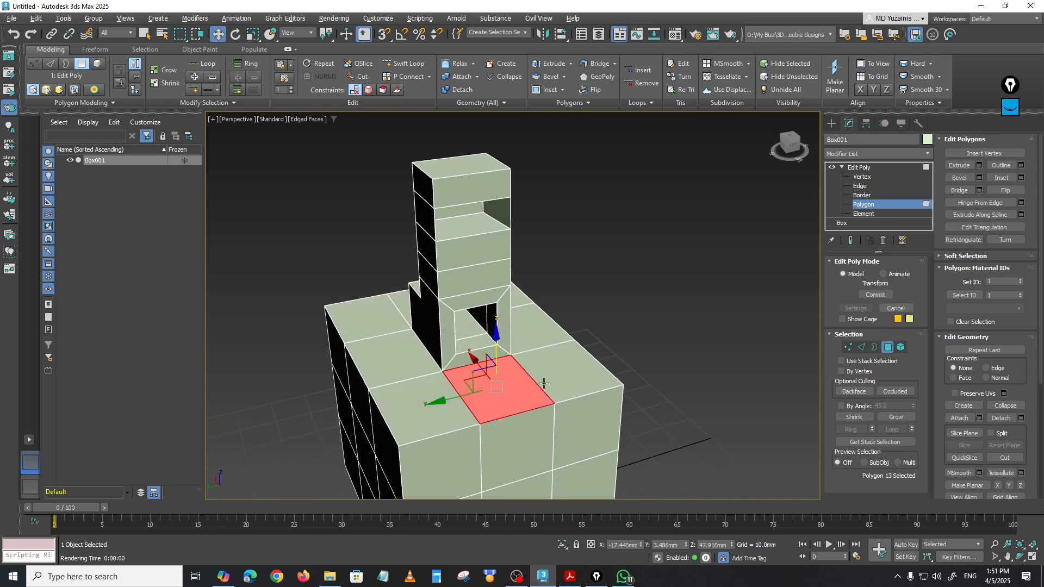
scroll(524, 380, "up", 3)
key("e")
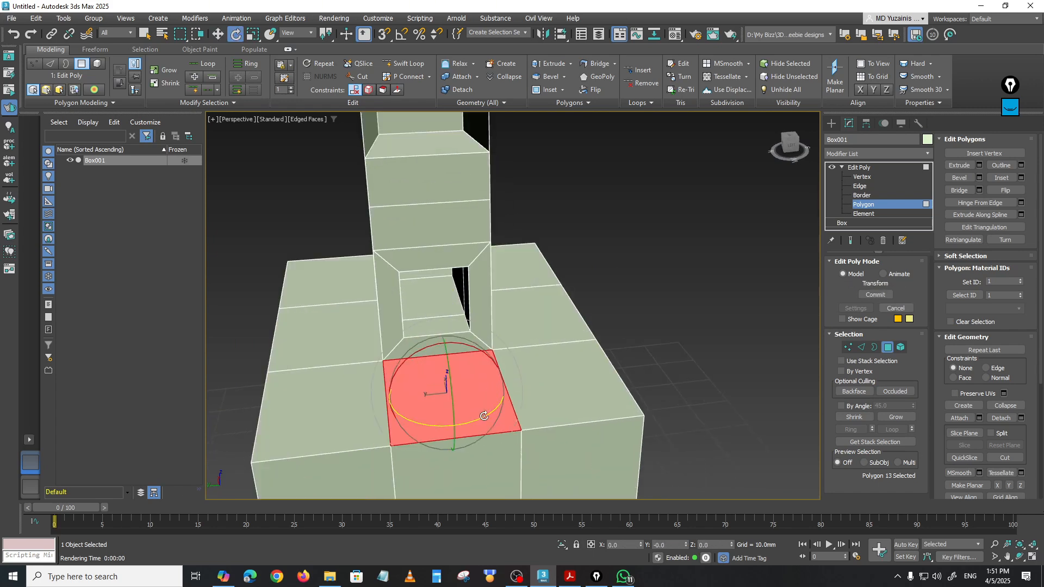
left_click_drag(484, 416, 514, 400, "shift")
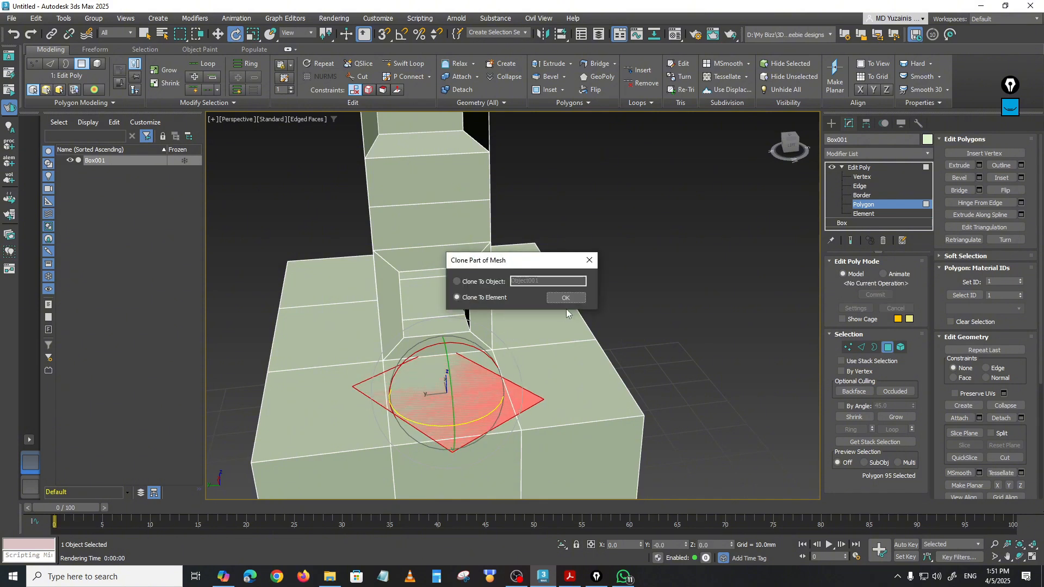
left_click(589, 261)
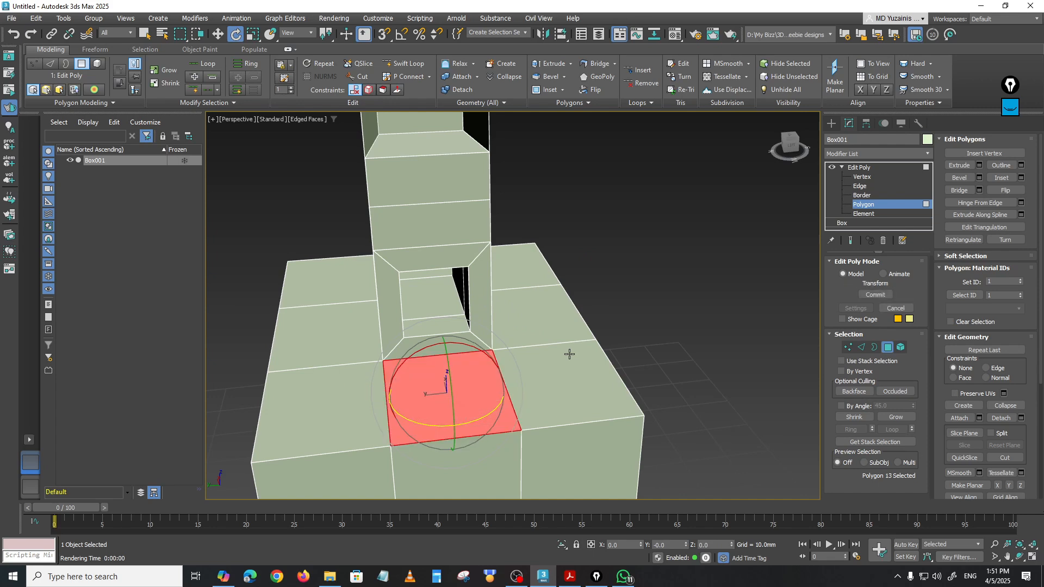
left_click(598, 374)
Step: Try rotating the tower's top polygon as a copy cloned to an element, and undo it
middle_click_drag(629, 405, 615, 493)
middle_click_drag(576, 347, 511, 343, "alt")
left_click(447, 262)
left_click_drag(473, 227, 477, 284, "shift")
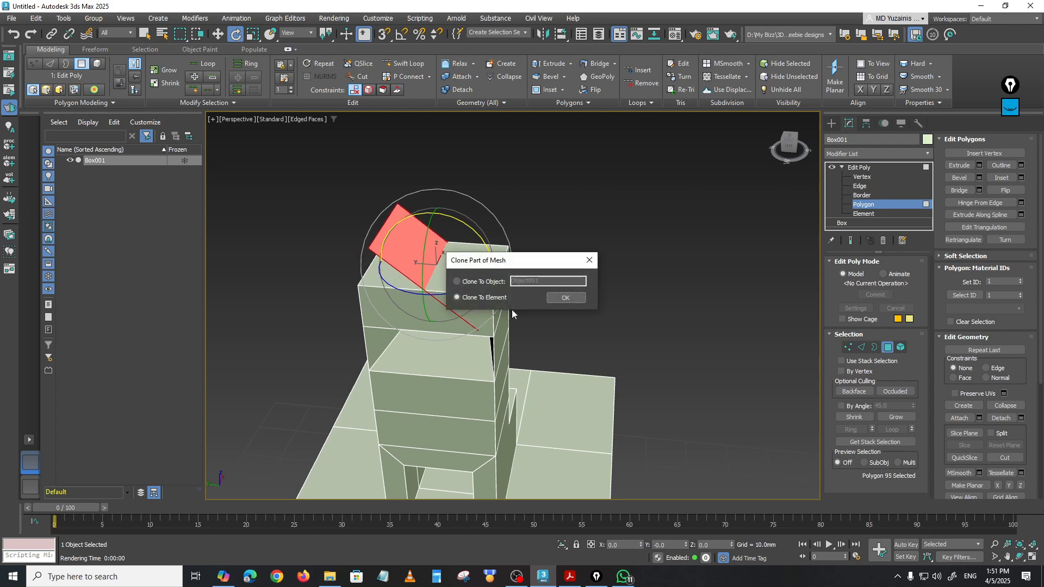
left_click(565, 296)
mouse_move(564, 296)
middle_mouse_down("alt")
mouse_move(443, 288)
mouse_move(470, 288)
mouse_move(470, 322)
middle_mouse_up("alt")
key("ctrl+z")
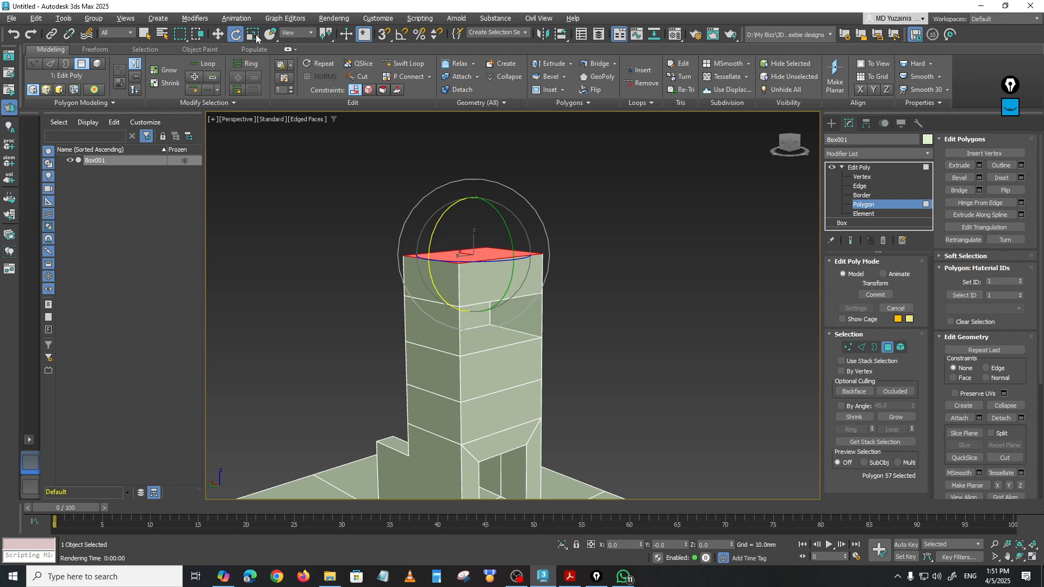
Step: Clear the selection and inspect the tower, its openings and the base box from several sides
left_click(612, 377)
middle_click_drag(612, 377, 542, 367, "alt")
scroll(559, 361, "down", 4)
scroll(543, 366, "up", 5)
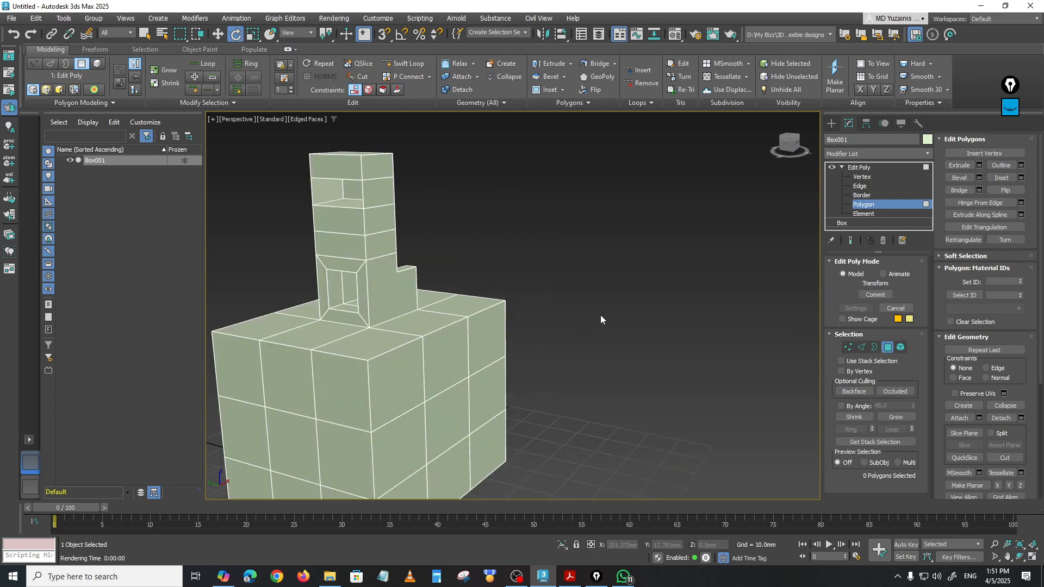
scroll(565, 348, "down", 5)
middle_click_drag(585, 355, 605, 356, "alt")
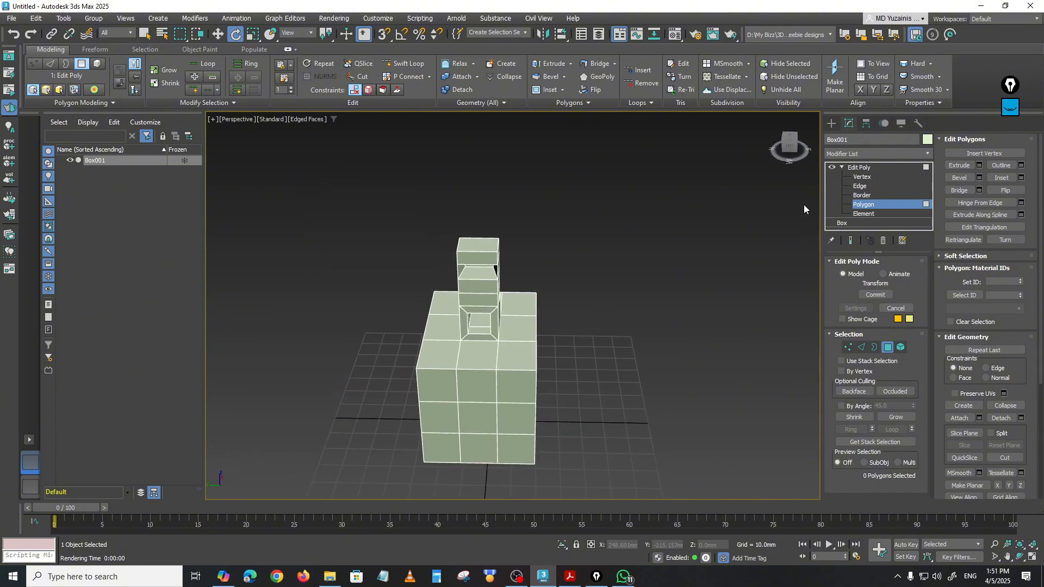
scroll(595, 301, "up", 5)
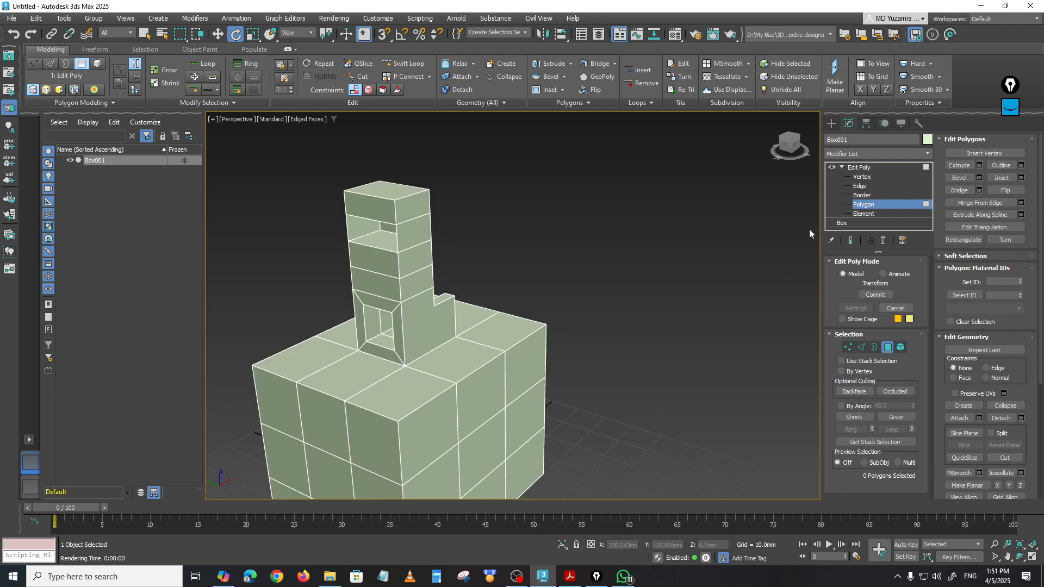
Step: Leave polygon editing and delete the whole box from the scene
left_click(490, 400)
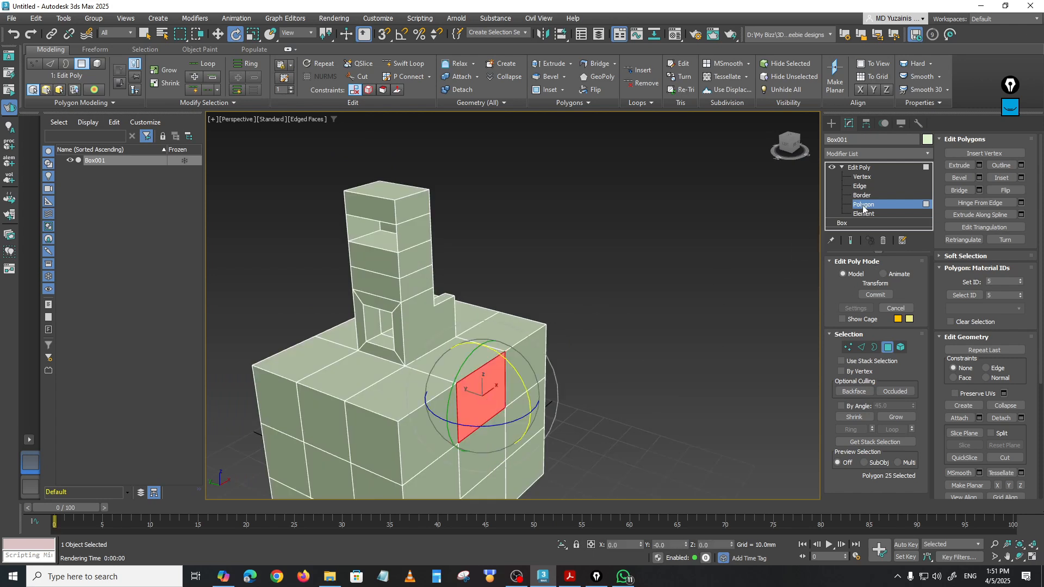
left_click(856, 169)
middle_click_drag(620, 332, 687, 383, "alt")
scroll(611, 394, "down", 4)
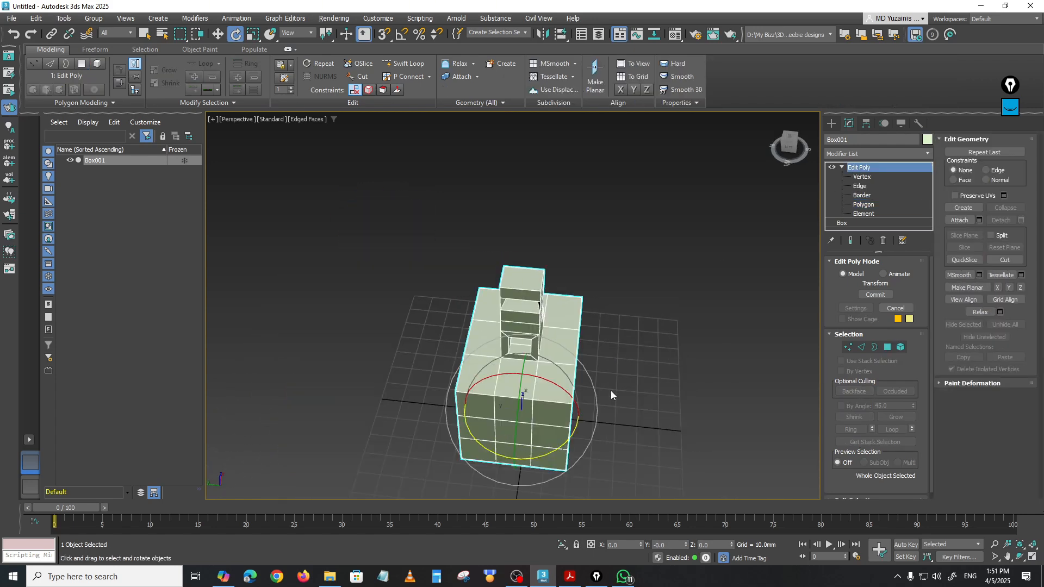
left_click(611, 390)
left_click(533, 383)
key("Delete")
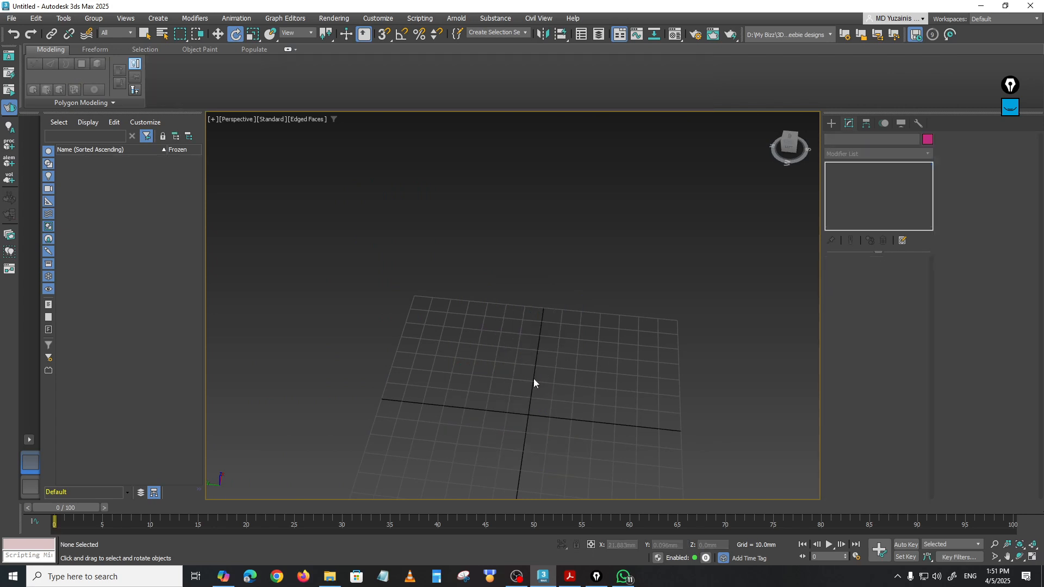
Step: Draw a rectangular plane about 34.5 mm long and 11.9 mm wide near the centre of the grid
left_click(832, 124)
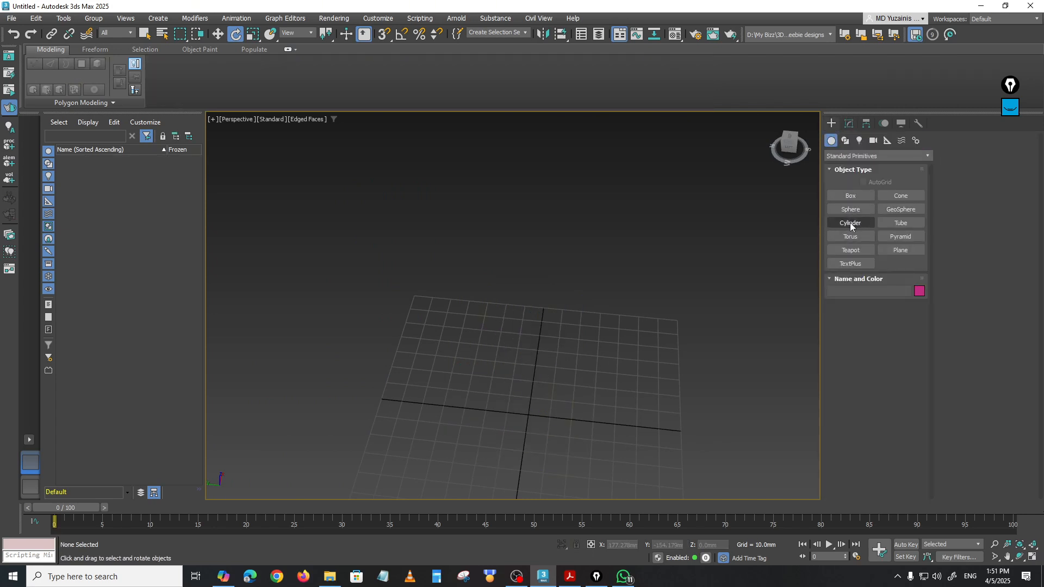
left_click(901, 250)
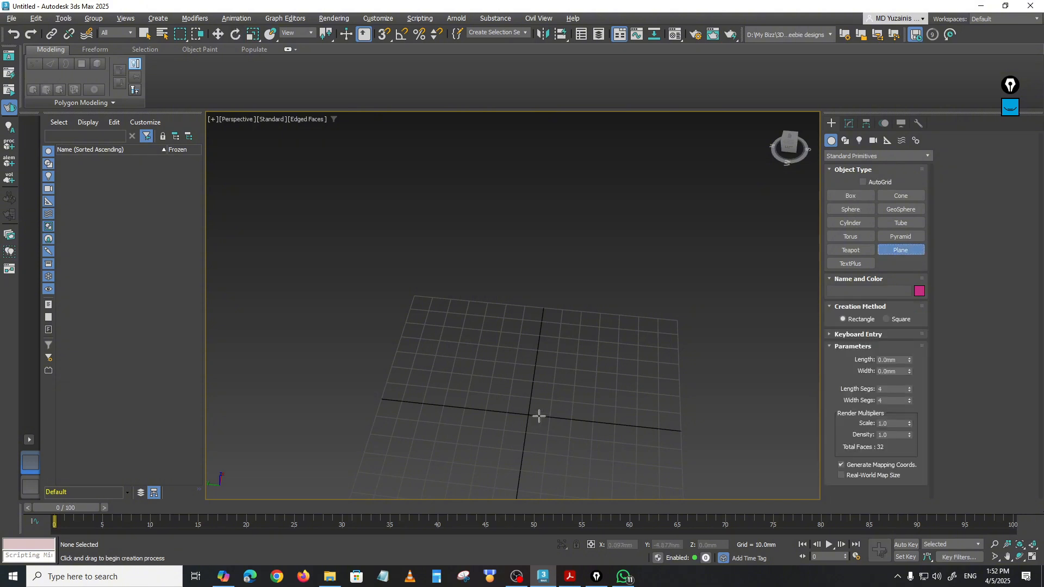
scroll(544, 410, "up", 3)
left_click_drag(477, 393, 585, 428)
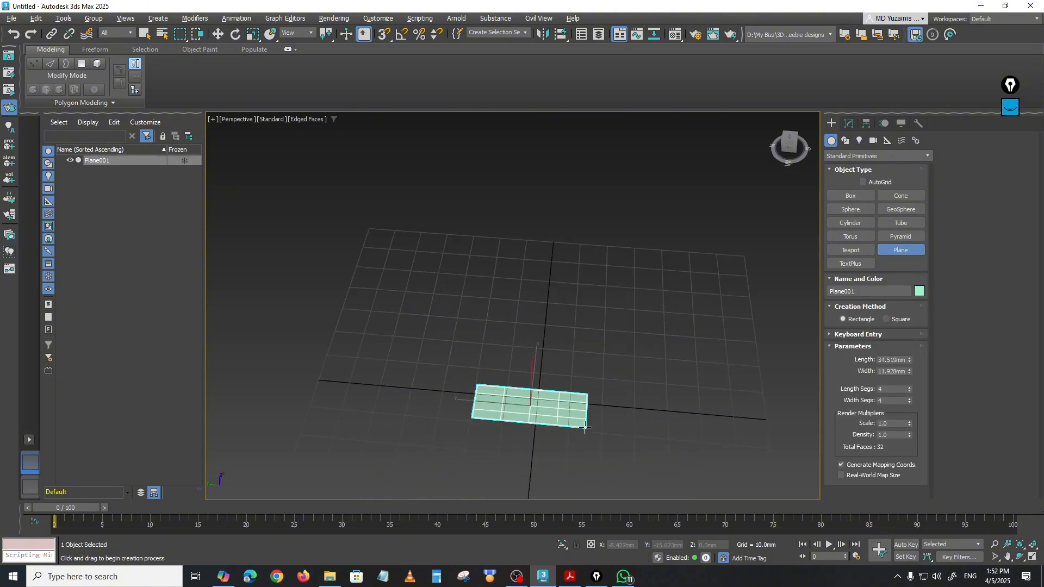
Step: Raise the plane above the grid to a Z height of about 26.2 mm and clear the selection
key("e")
middle_click_drag(606, 390, 516, 392, "alt")
key("w")
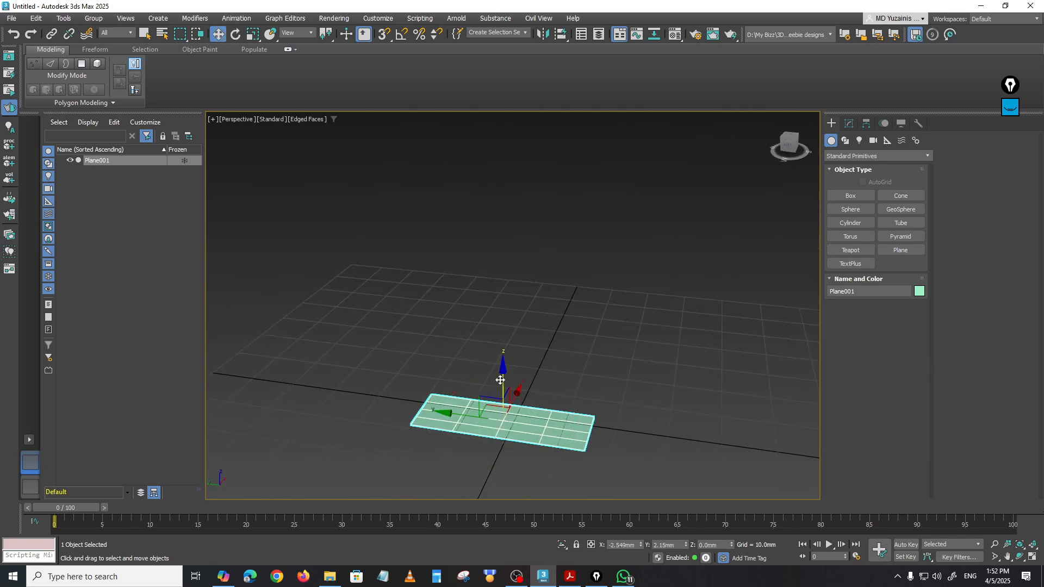
left_click_drag(500, 380, 501, 261)
left_click(640, 333)
middle_click_drag(640, 333, 616, 392, "alt")
Step: Set the plane's length segments and width segments to 1
left_click(534, 389)
left_click(849, 125)
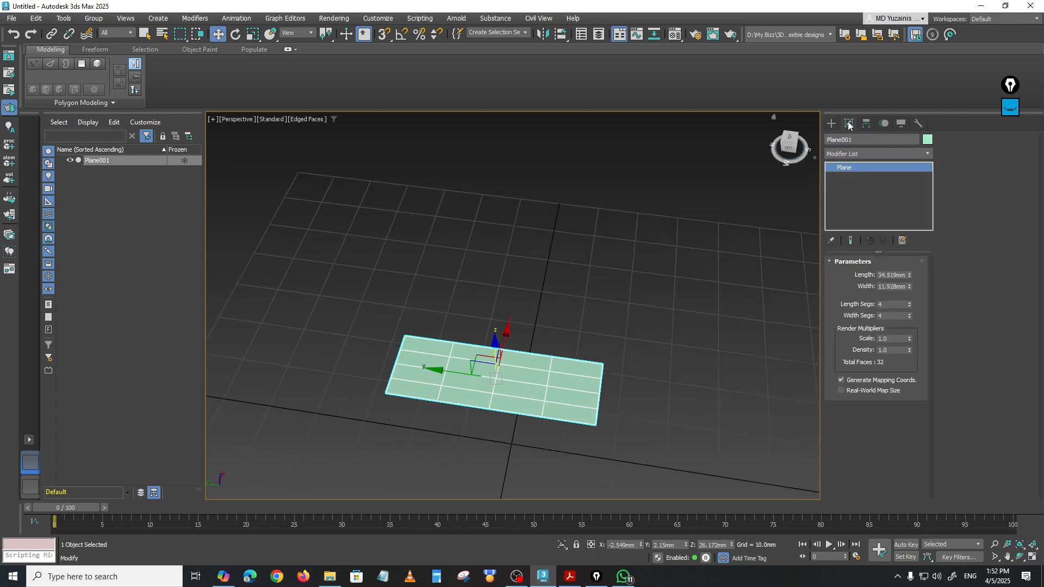
scroll(607, 401, "up", 4)
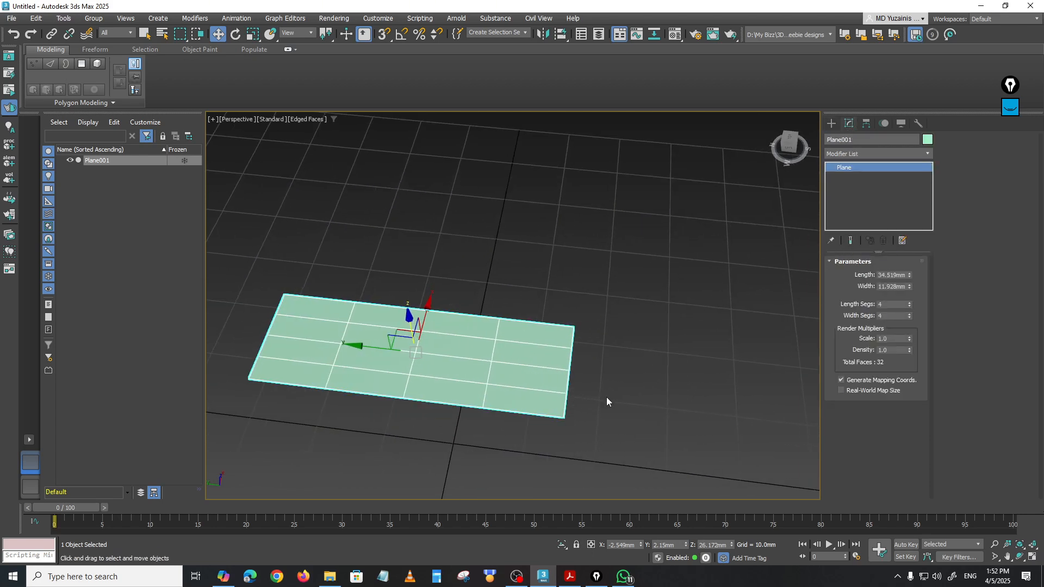
middle_click_drag(536, 376, 536, 368, "alt")
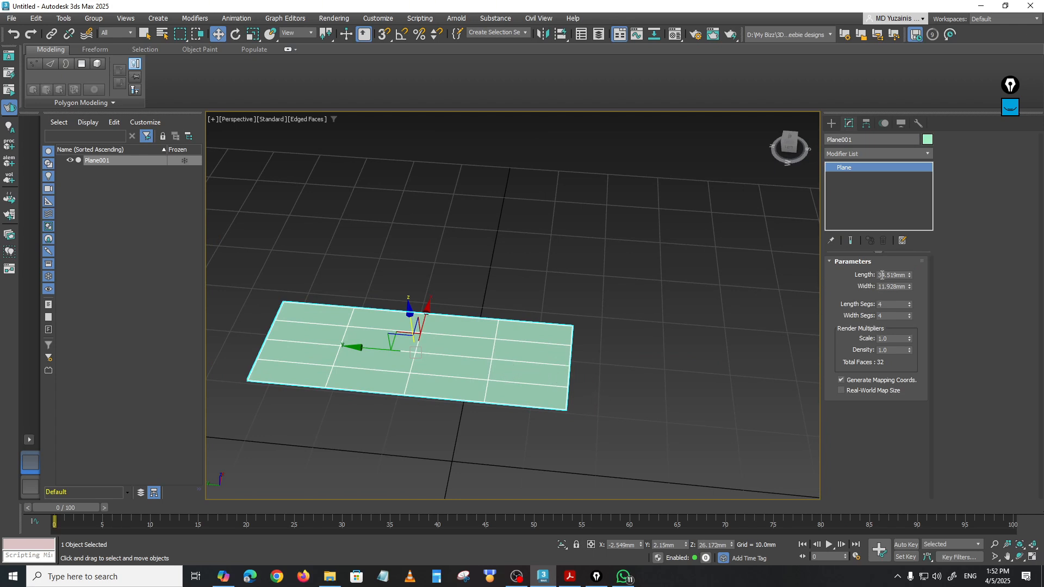
right_click(910, 315)
right_click(910, 304)
middle_click_drag(666, 337, 586, 362, "alt")
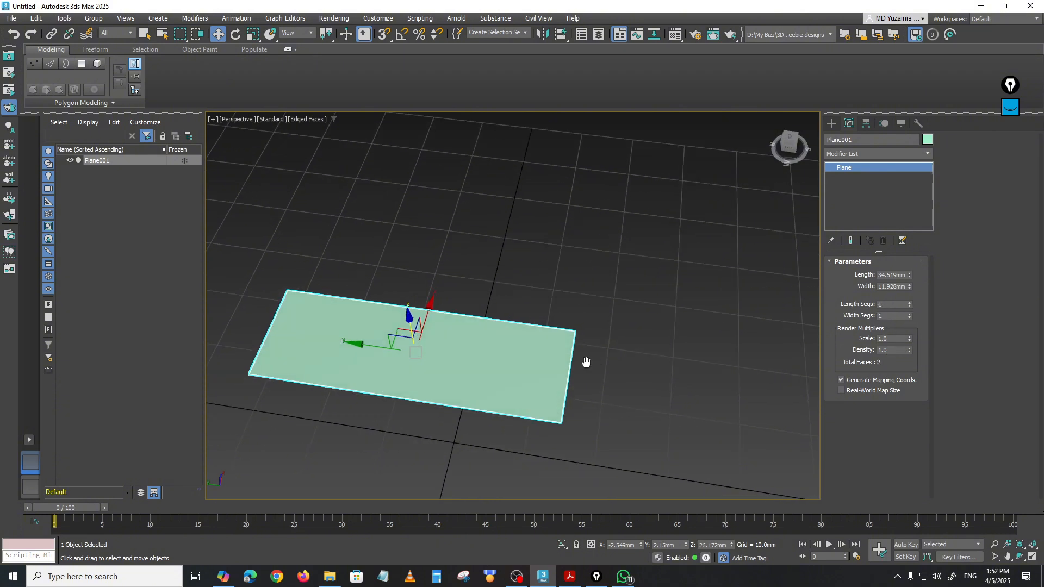
scroll(585, 362, "down", 2)
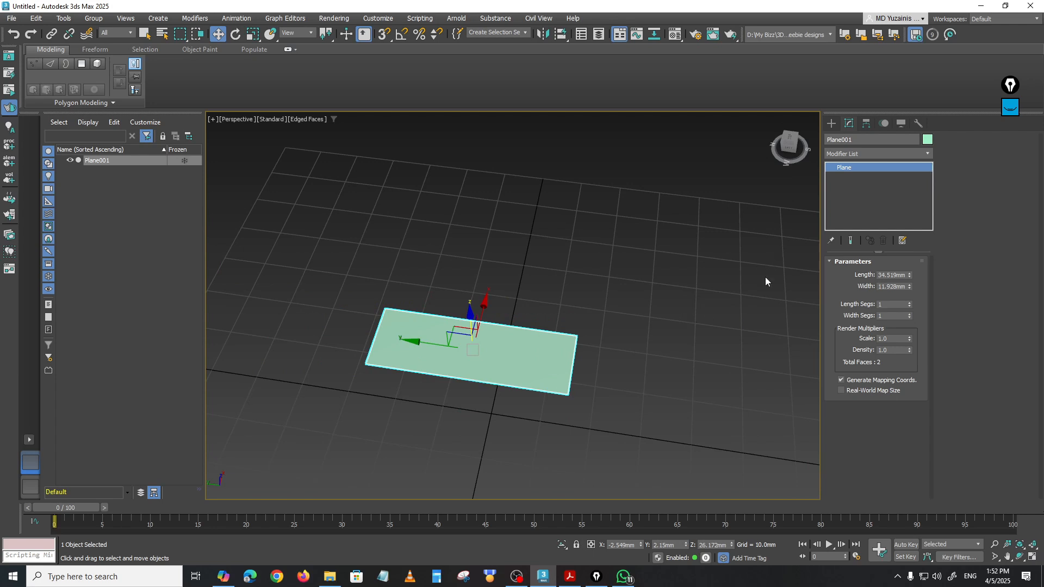
Step: Add an Edit Poly modifier to the plane and switch to edge selection
left_click(870, 154)
type("e")
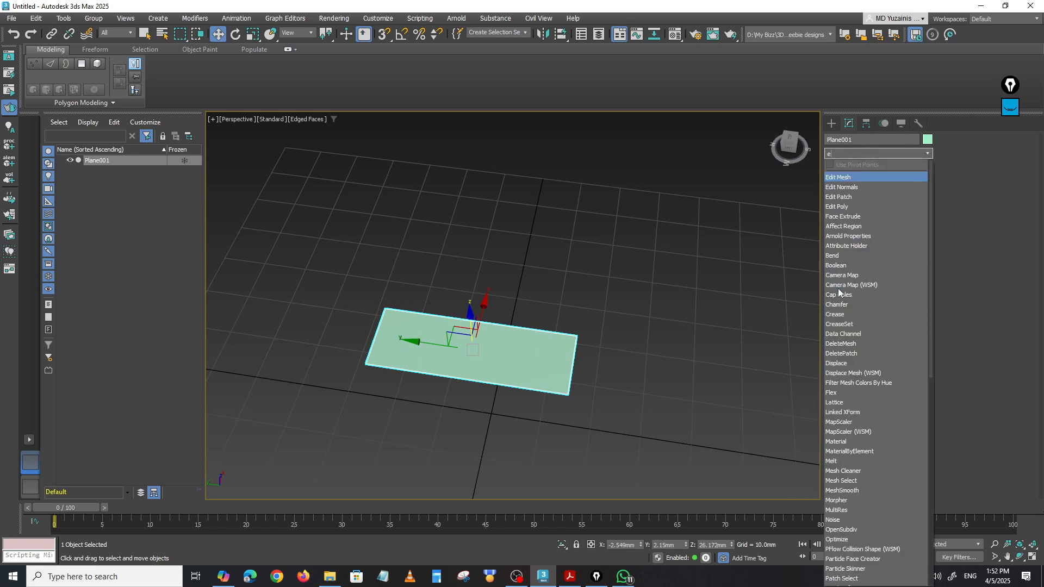
left_click(841, 208)
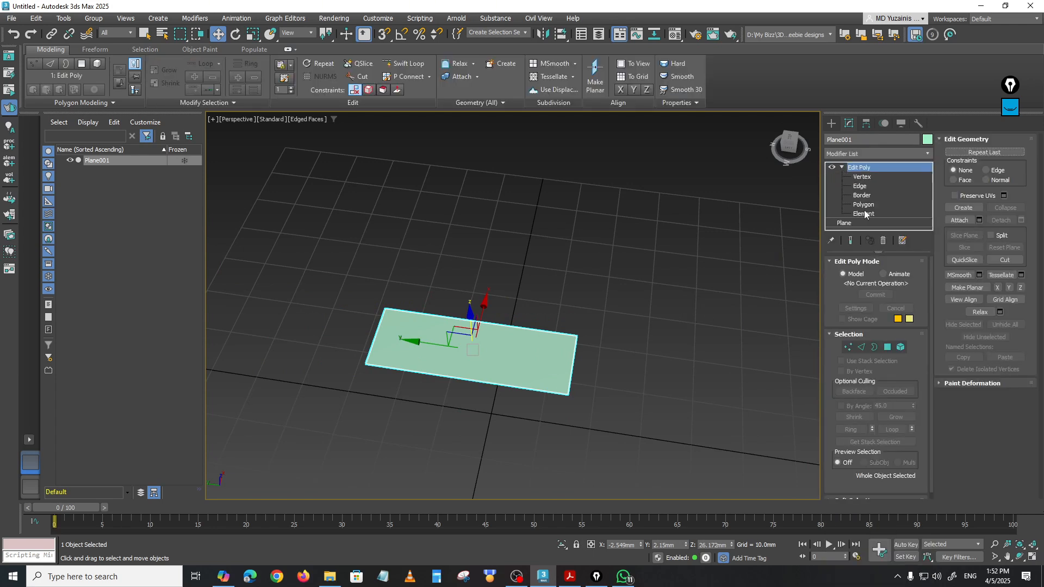
left_click(860, 186)
middle_click_drag(778, 254, 690, 331, "alt")
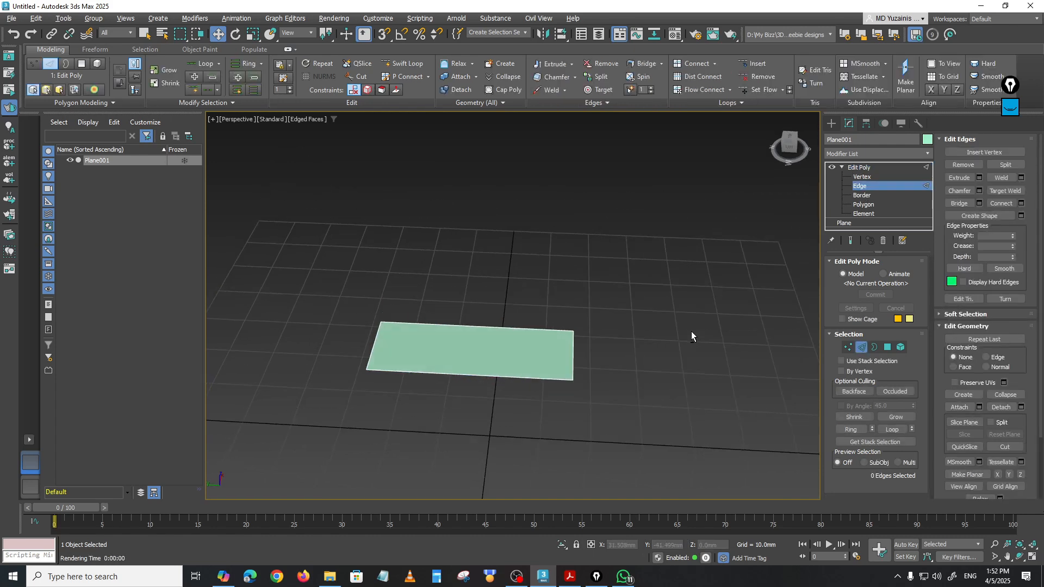
Step: Extend one short end edge of the plane by copying it upward, across, down a slope and straight down into a car-like strip
left_click(572, 351)
middle_click_drag(601, 392, 582, 369, "alt")
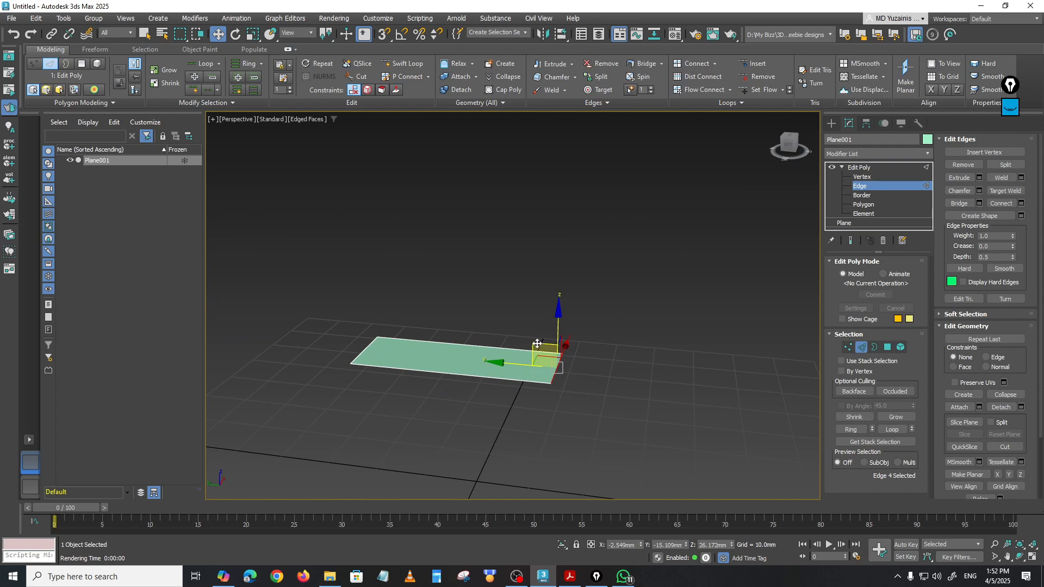
left_click_drag(537, 344, 691, 293, "shift")
middle_click_drag(691, 293, 635, 396, "alt")
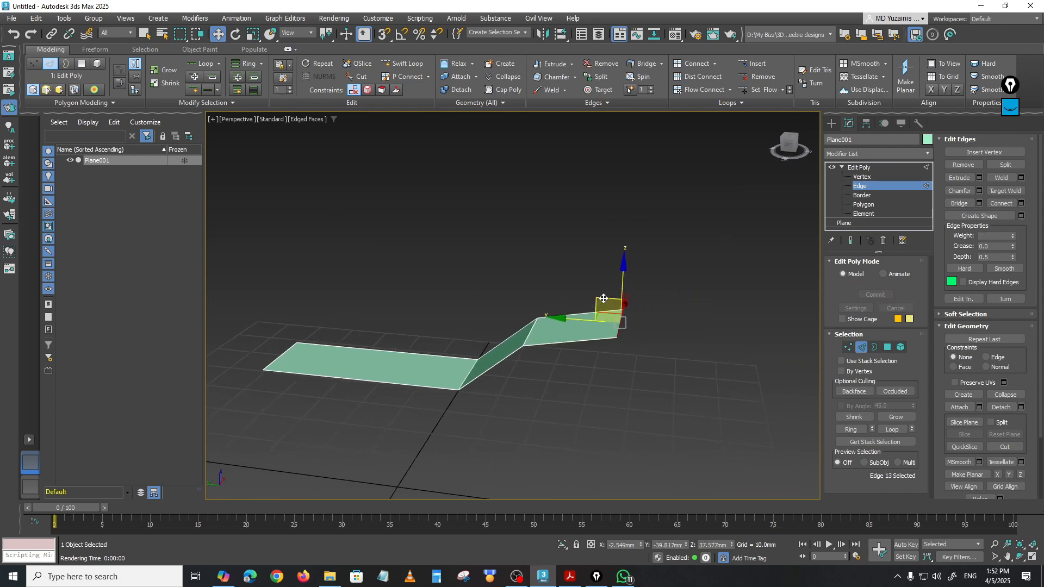
left_click_drag(603, 306, 670, 360, "shift")
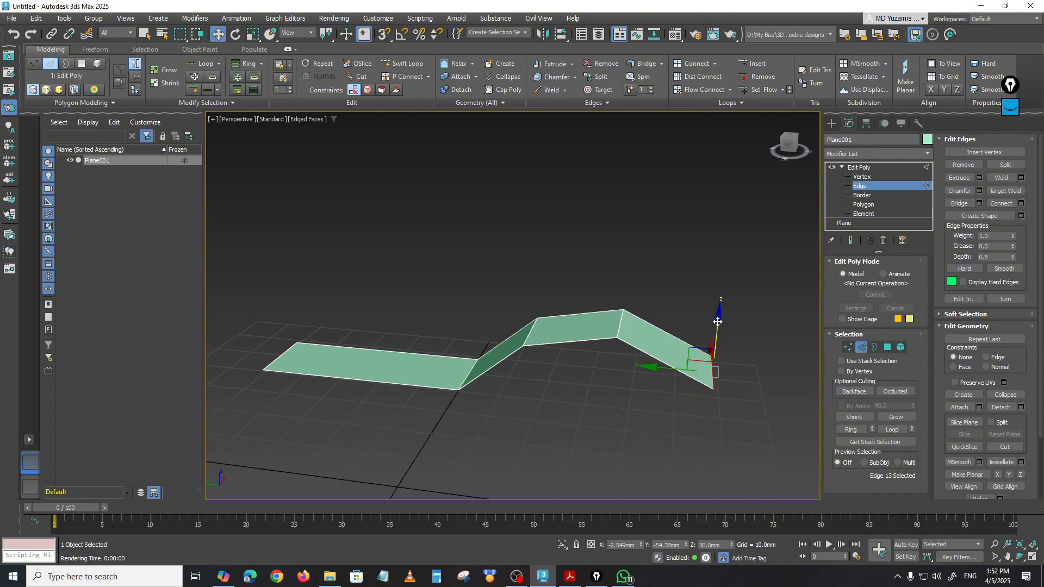
left_click_drag(718, 332, 709, 438, "shift")
middle_click_drag(622, 412, 488, 351, "alt")
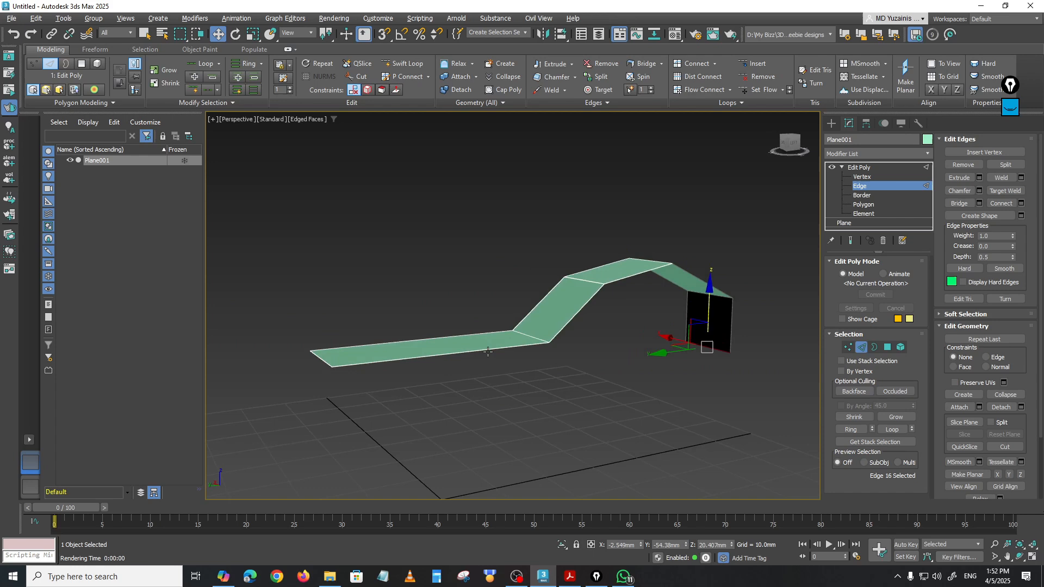
Step: Extend the strip's opposite short end edge downward and slightly outward as a new face
left_click(320, 358)
left_click_drag(298, 344, 288, 394, "shift")
middle_click_drag(447, 397, 336, 373, "alt")
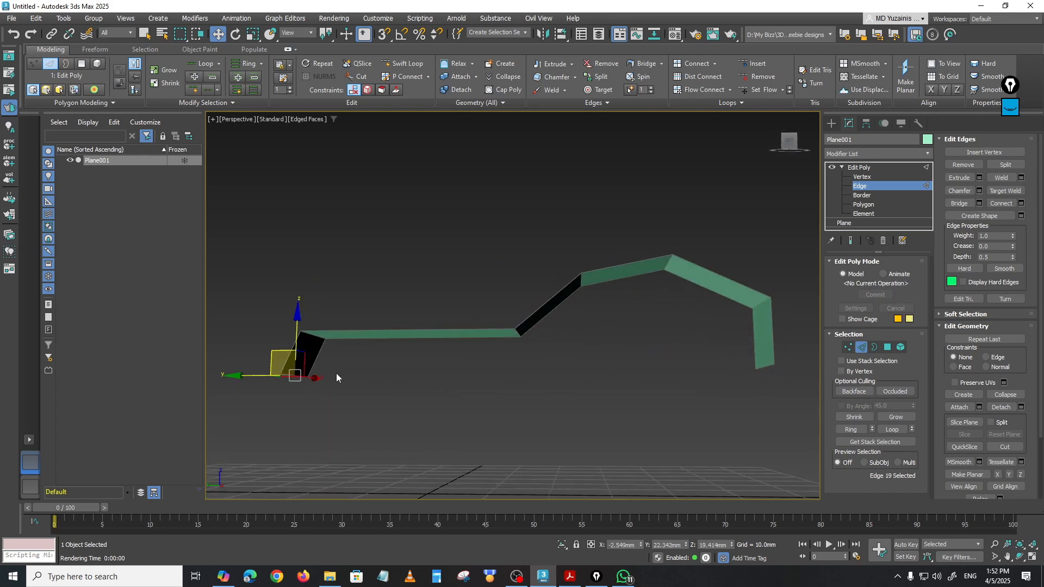
Step: Bridge the two lower end edges of the strip to close the profile's underside
left_click(767, 366)
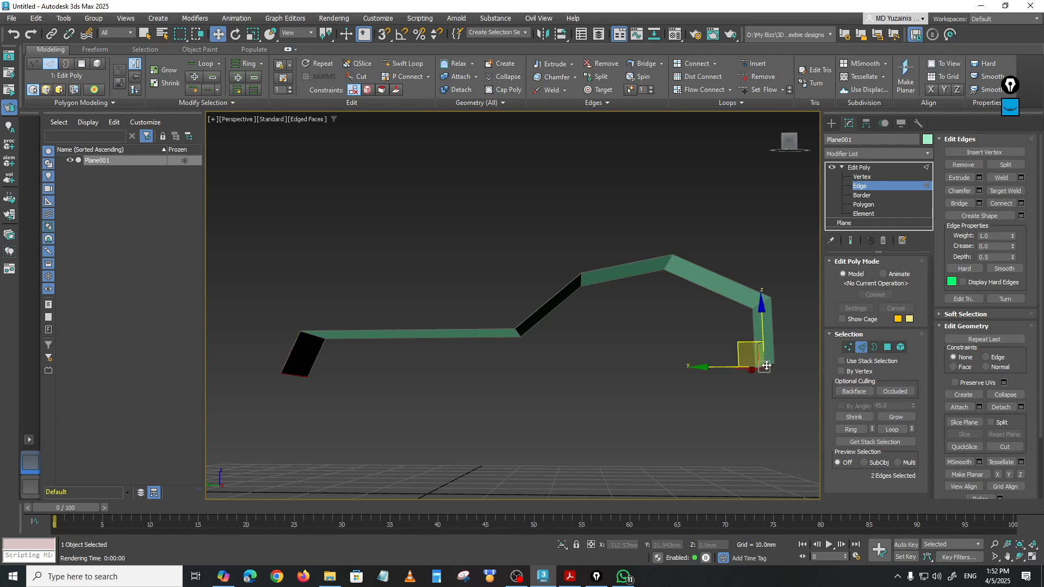
left_click(960, 204)
left_click(576, 422)
mouse_move(572, 421)
middle_mouse_down("alt")
mouse_move(635, 387)
mouse_move(684, 426)
mouse_move(548, 429)
mouse_move(517, 396)
mouse_move(629, 443)
mouse_move(583, 437)
middle_mouse_up("alt")
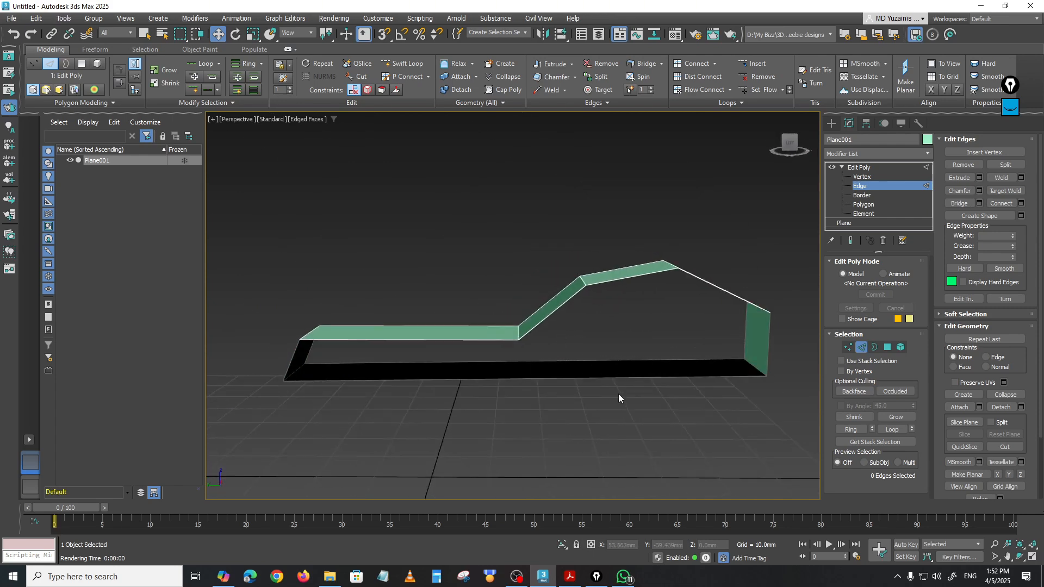
Step: Select the open border along one side of the profile, cap it, and turn to the opposite open side
left_click(862, 195)
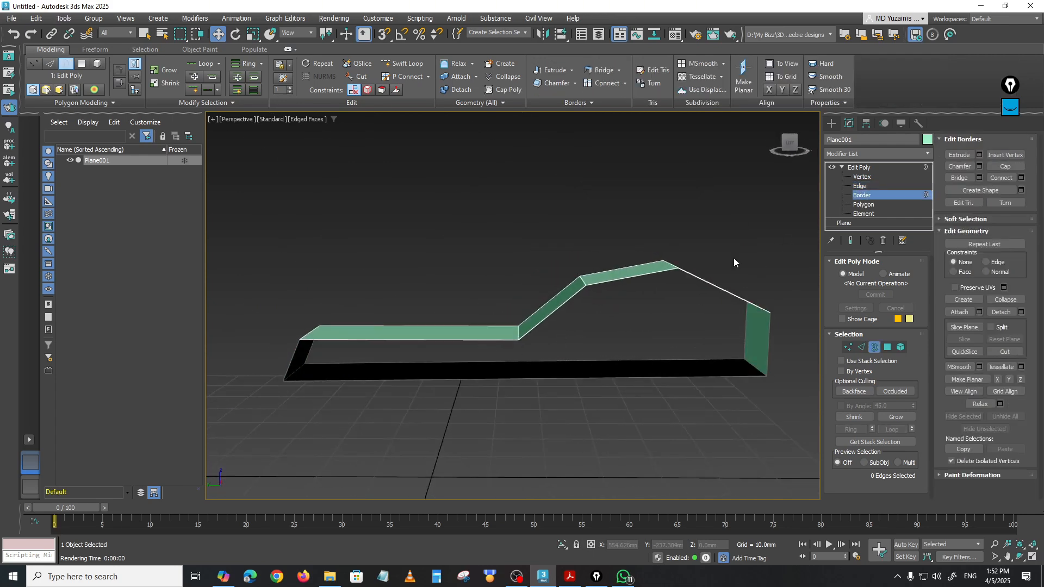
left_click(616, 280)
middle_click_drag(613, 337, 621, 360, "alt")
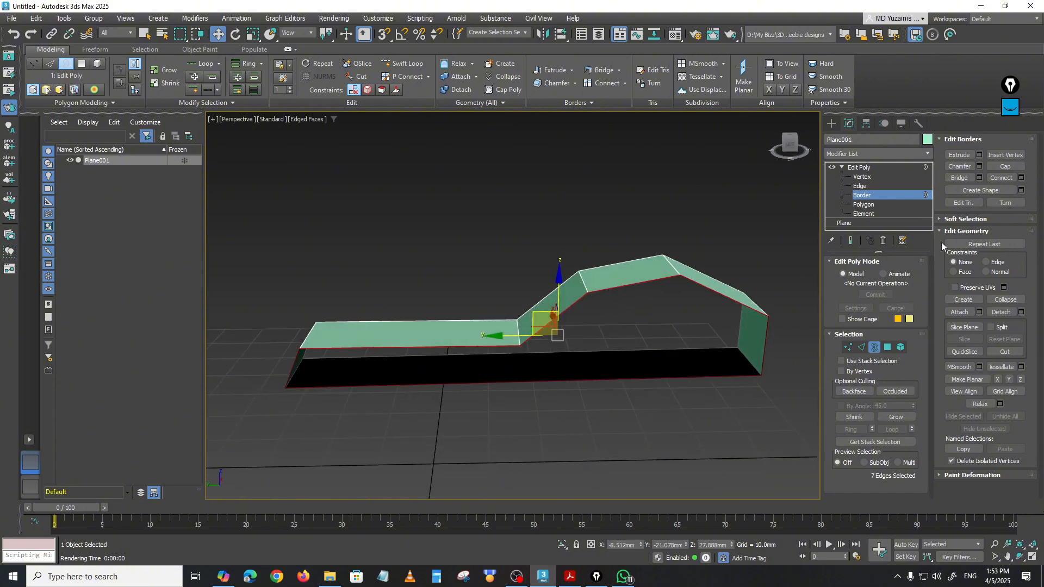
left_click(1004, 167)
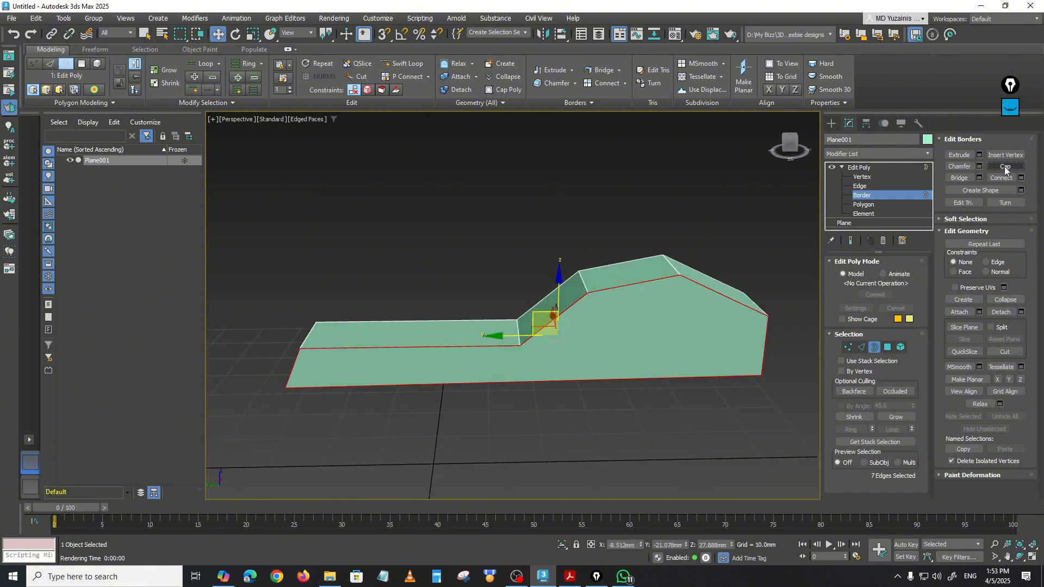
middle_click_drag(457, 327, 503, 333, "alt")
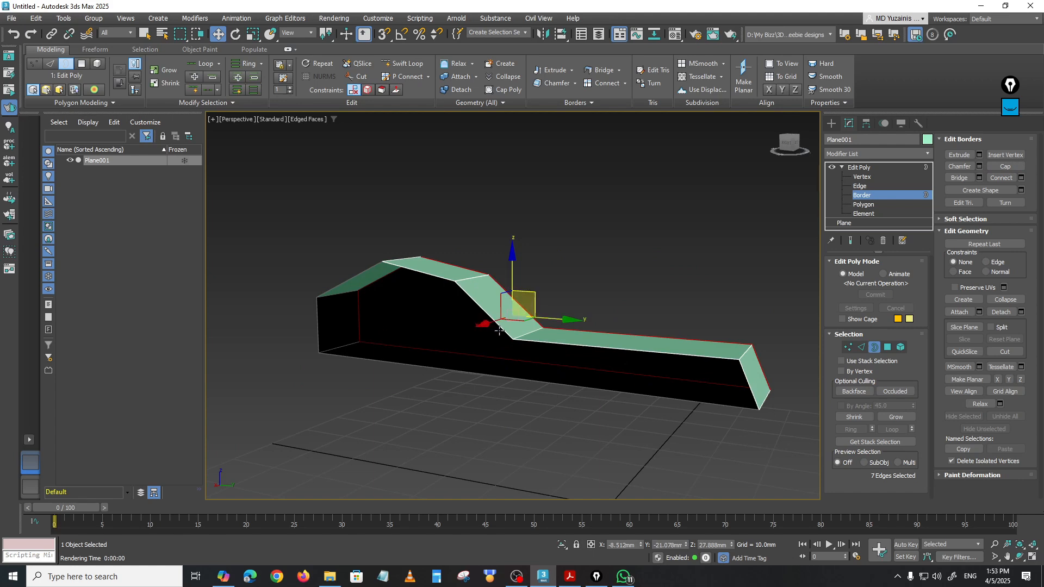
Step: Cap the profile's remaining open side border and clear the selection
left_click(1009, 165)
left_click(712, 251)
middle_click_drag(699, 310, 563, 338, "alt")
scroll(592, 354, "up", 3)
middle_click_drag(563, 339, 561, 309)
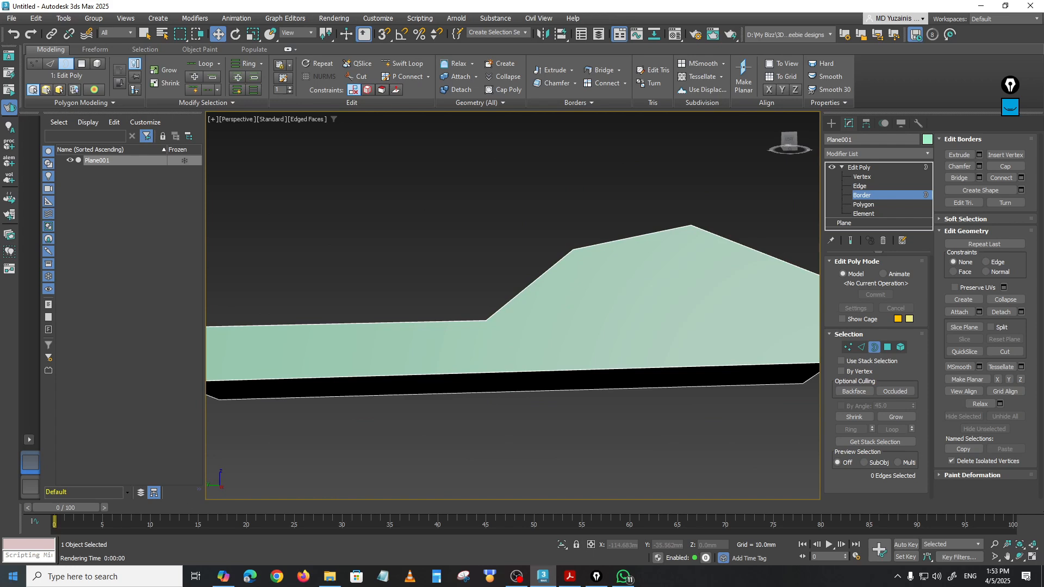
Step: Insert three crosswise edges on the profile's underside beneath the raised cabin section with Swift Loop
middle_click_drag(572, 381, 545, 386, "alt")
scroll(566, 380, "up", 3)
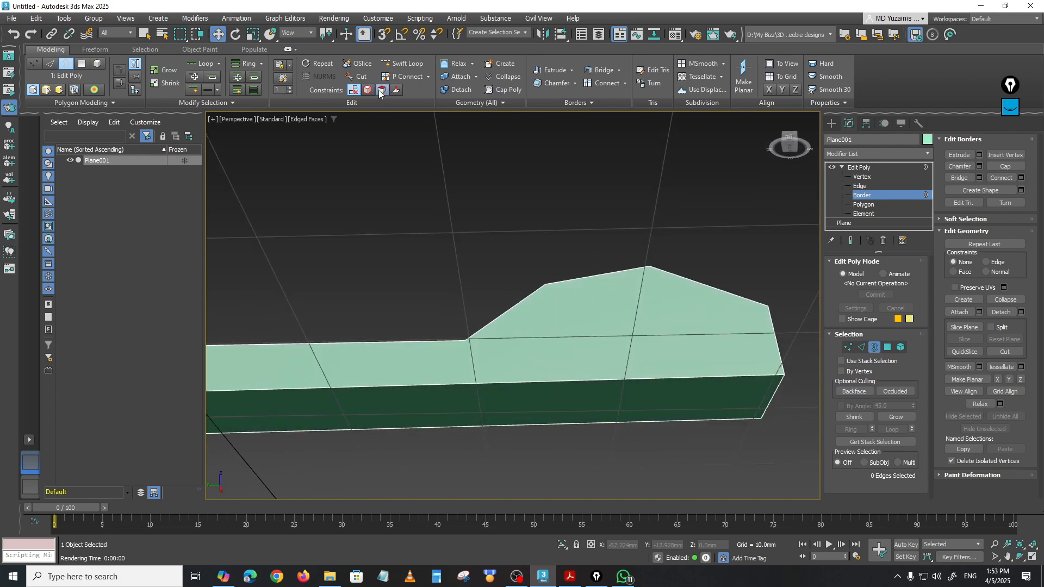
left_click(403, 64)
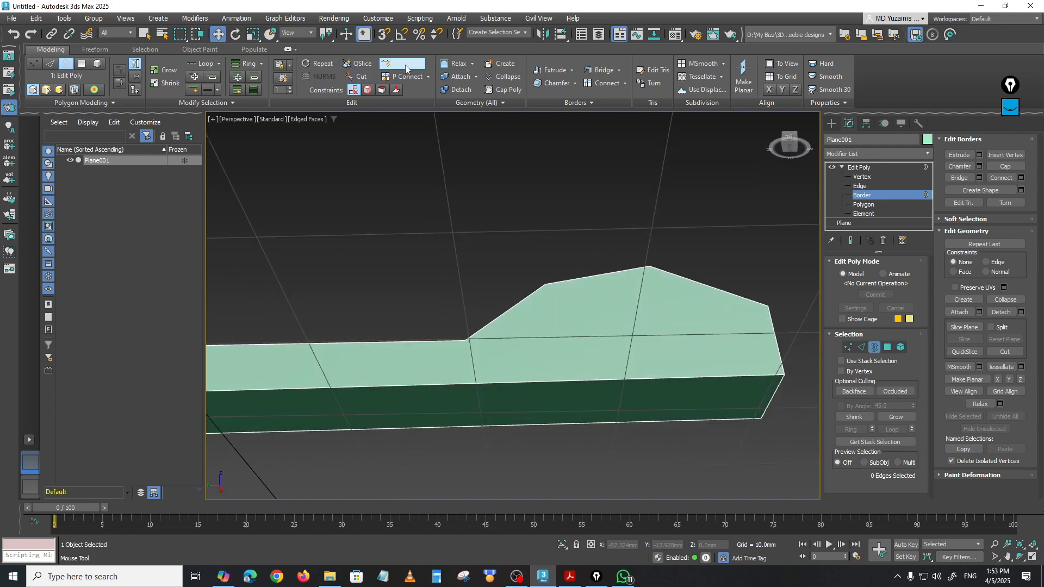
left_click(642, 381)
left_click(537, 386)
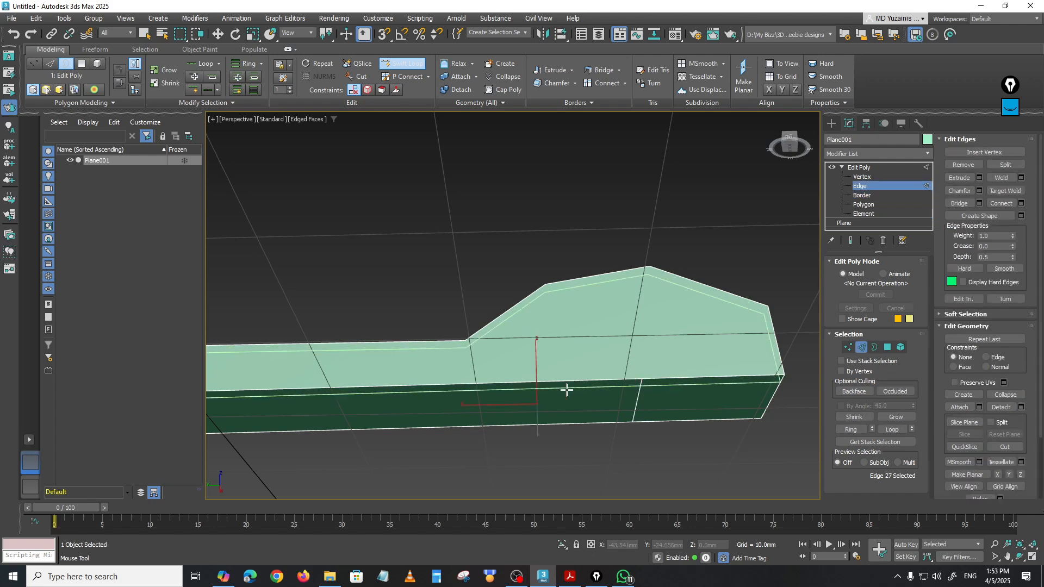
left_click(728, 377)
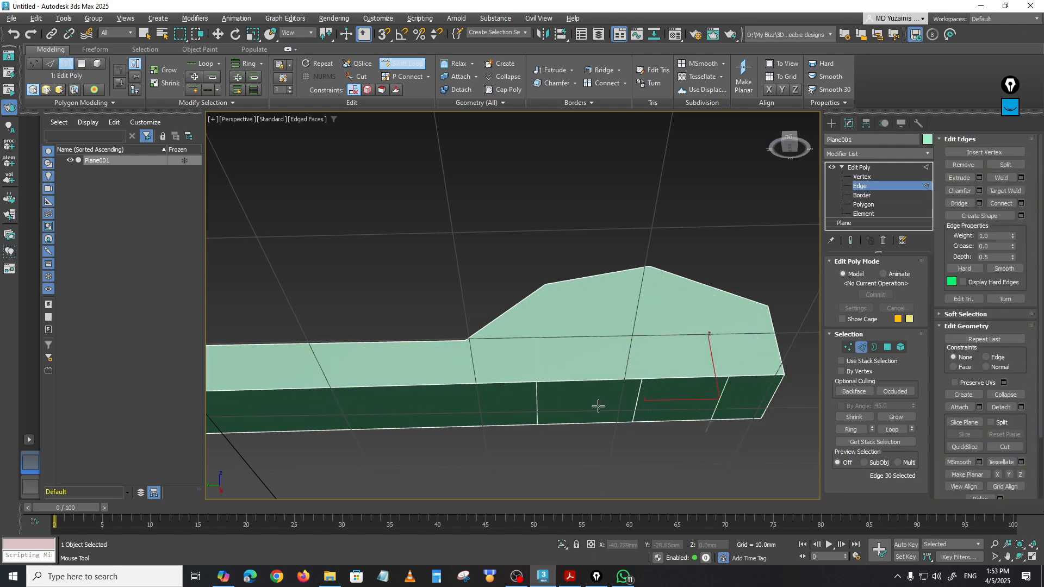
mouse_move(624, 425)
middle_mouse_down("alt")
mouse_move(614, 444)
mouse_move(618, 416)
middle_mouse_up("alt")
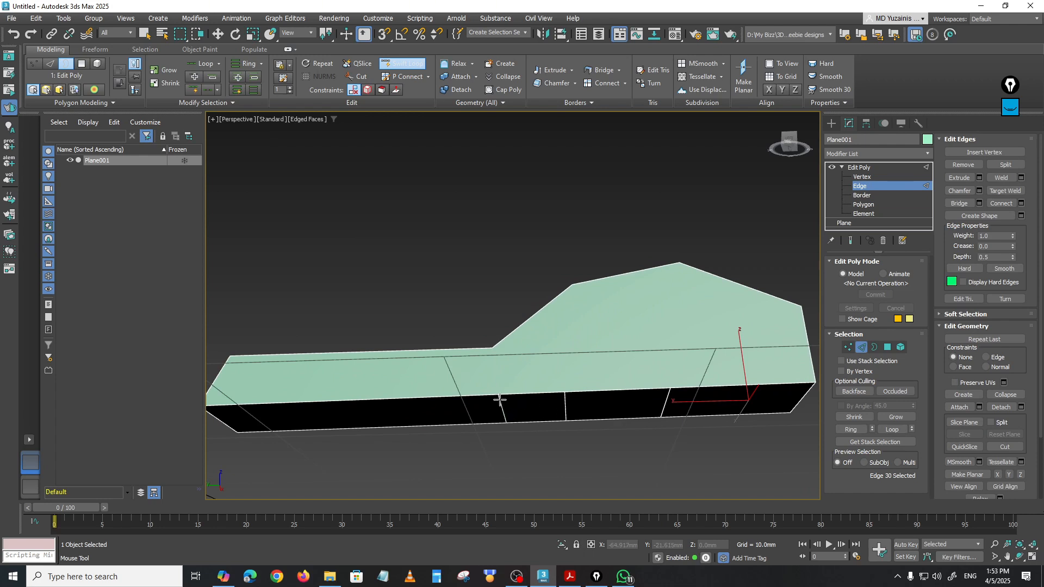
Step: Move the three new underside edges along Y toward the low, flat section, shifting the first by about 7.4 mm
key("w")
left_click(565, 408)
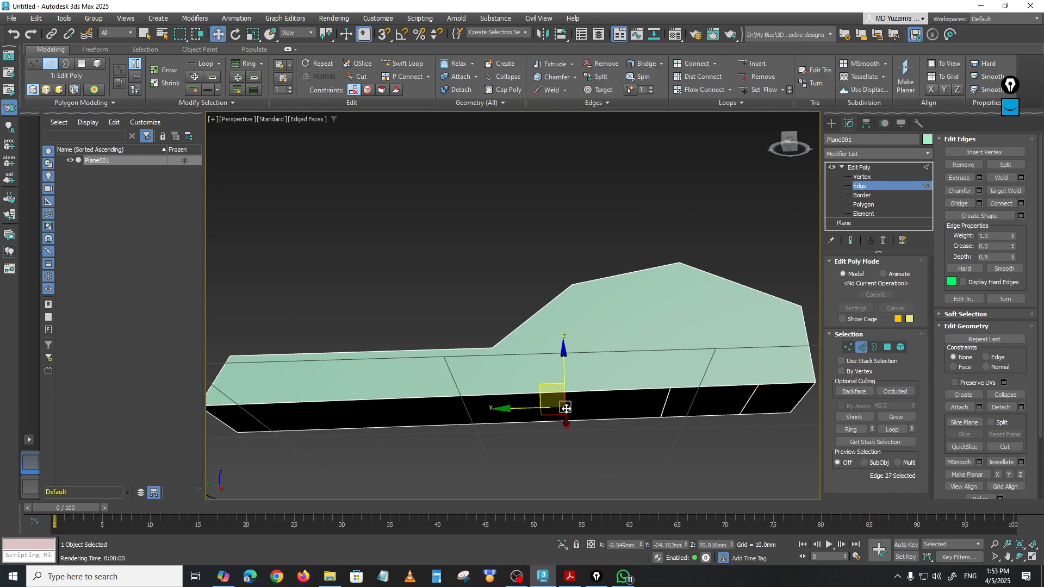
left_click_drag(524, 408, 472, 409)
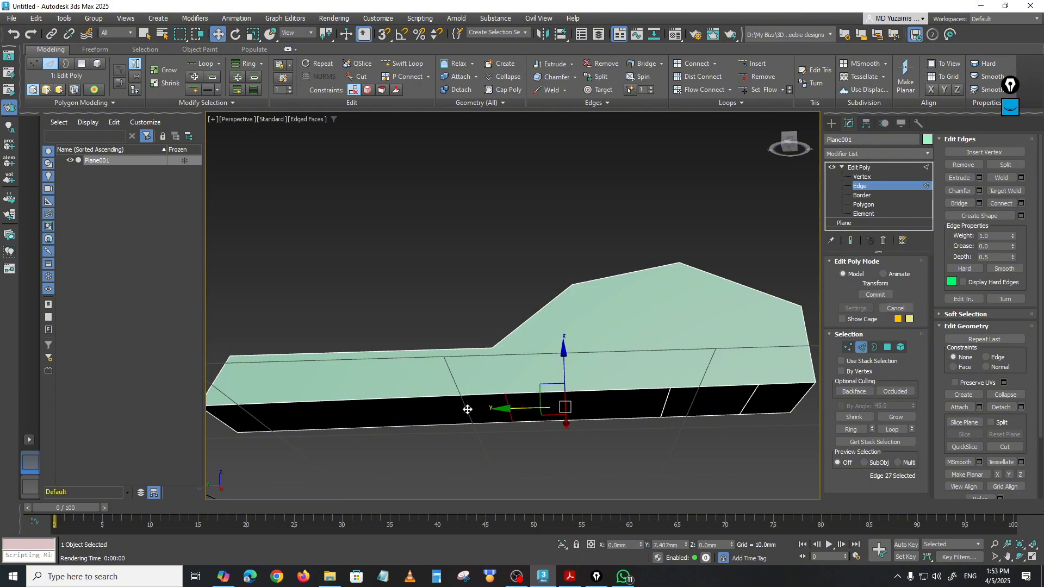
left_click(666, 403)
left_click_drag(630, 403, 558, 406)
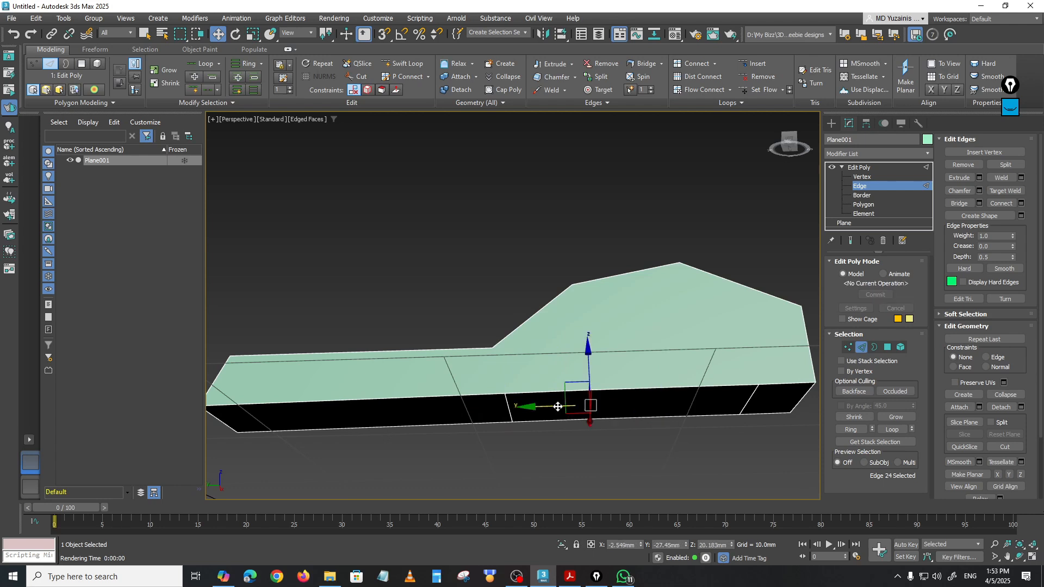
left_click(748, 400)
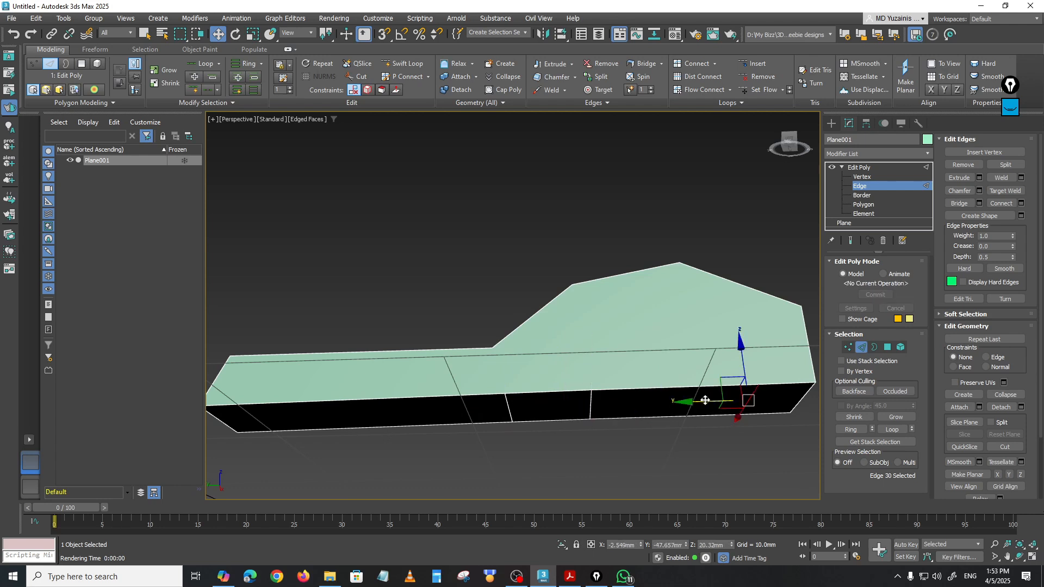
left_click_drag(705, 400, 652, 401)
middle_click_drag(664, 408, 664, 423, "alt")
middle_click_drag(664, 424, 606, 425)
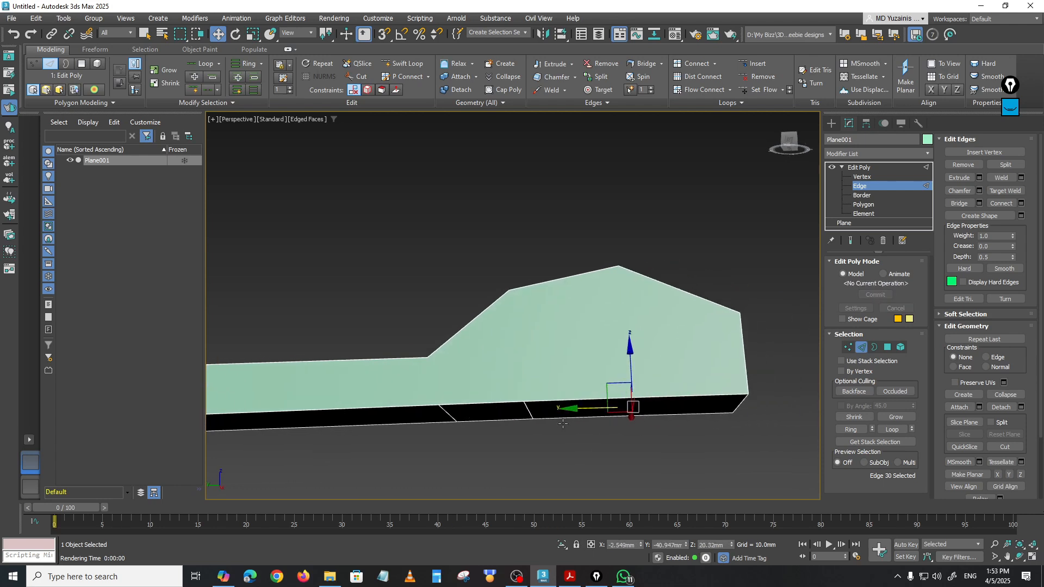
Step: Raise the two underside edges nearest the cabin end together along Z to form an arch beneath the roof
left_click(527, 410, "ctrl")
left_click_drag(530, 370, 532, 323)
key("ctrl+z")
mouse_move(641, 422)
middle_mouse_down("alt")
mouse_move(642, 402)
mouse_move(646, 431)
middle_mouse_up("alt")
left_click_drag(517, 352, 517, 323)
key("ctrl+z")
middle_click_drag(576, 410, 591, 391, "alt")
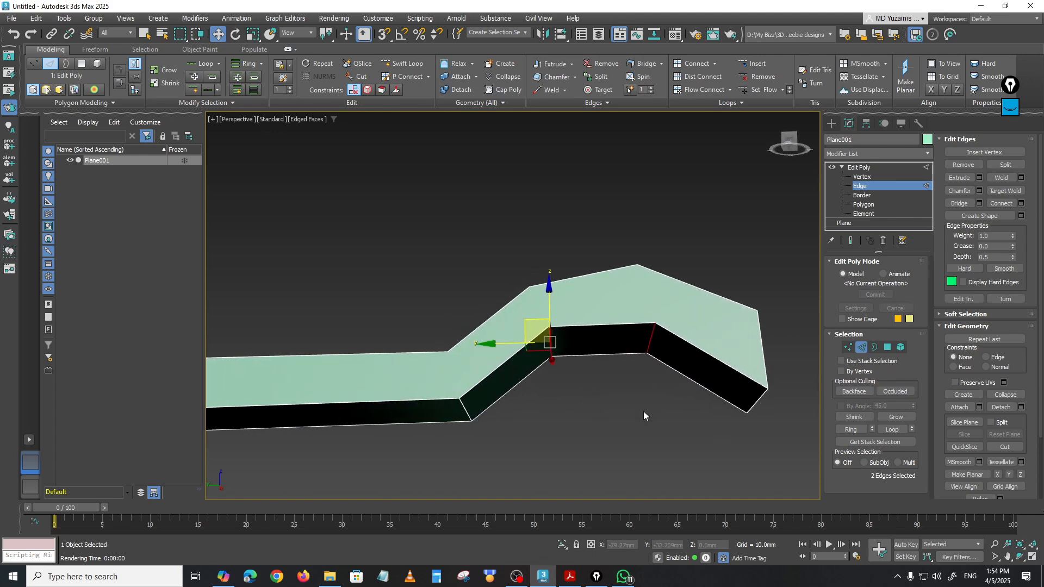
left_click(644, 411)
Step: Move the lower edge of the cabin-side end face upward and slightly inward
middle_click_drag(644, 411, 498, 405, "alt")
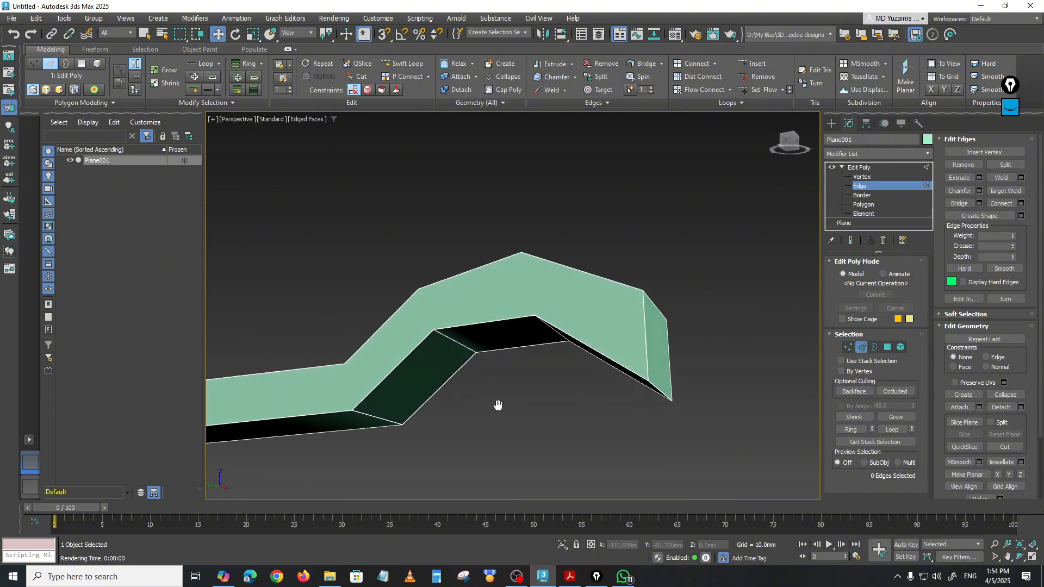
left_click(659, 383)
middle_click_drag(659, 384, 655, 412, "alt")
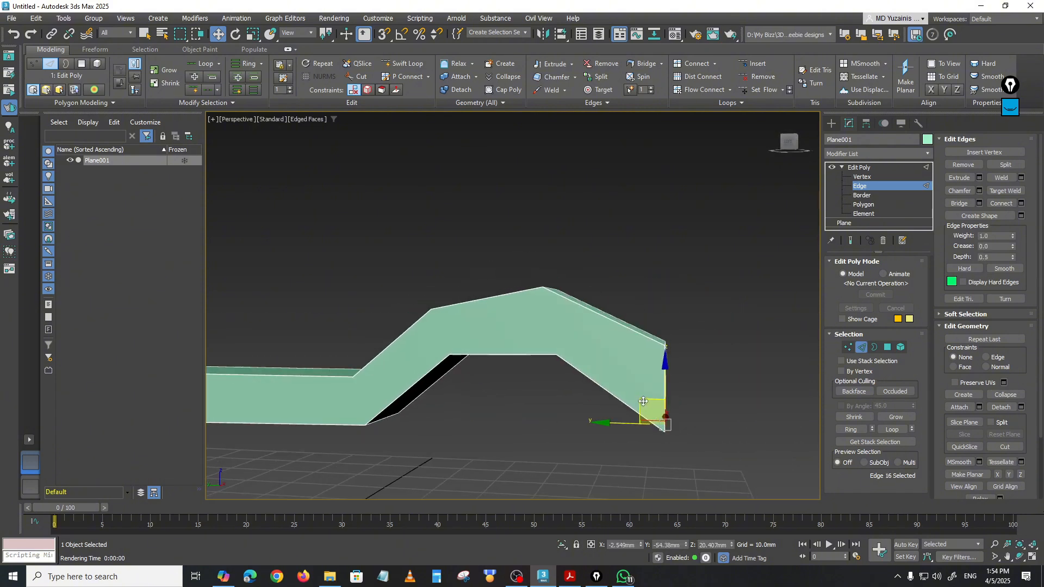
left_click_drag(633, 381, 625, 360)
left_click(513, 413)
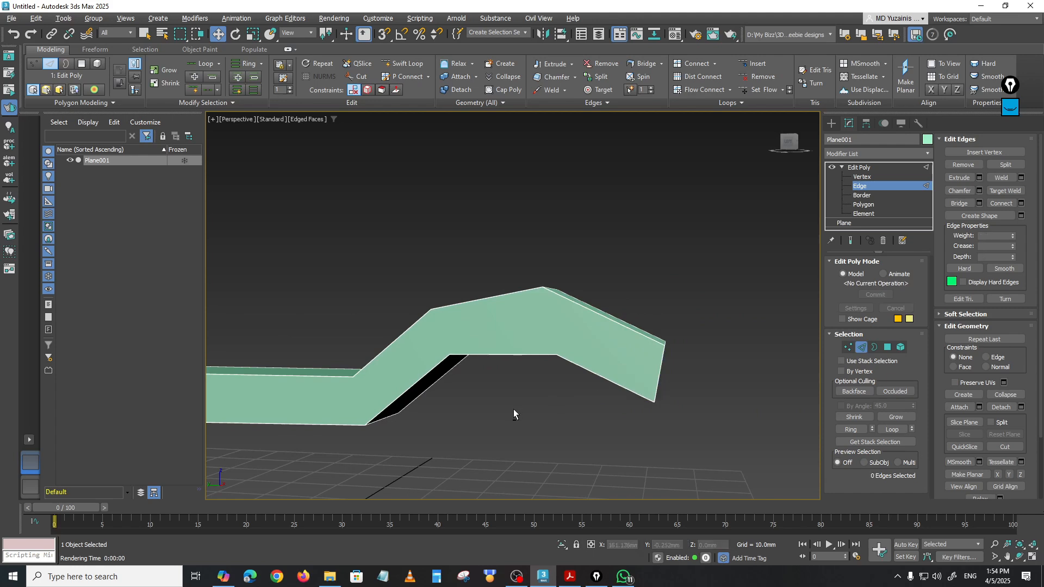
Step: Connect the arch's inner corner vertex to the roof corner vertex above it on the side face
middle_click_drag(513, 413, 582, 403, "alt")
scroll(611, 426, "up", 4)
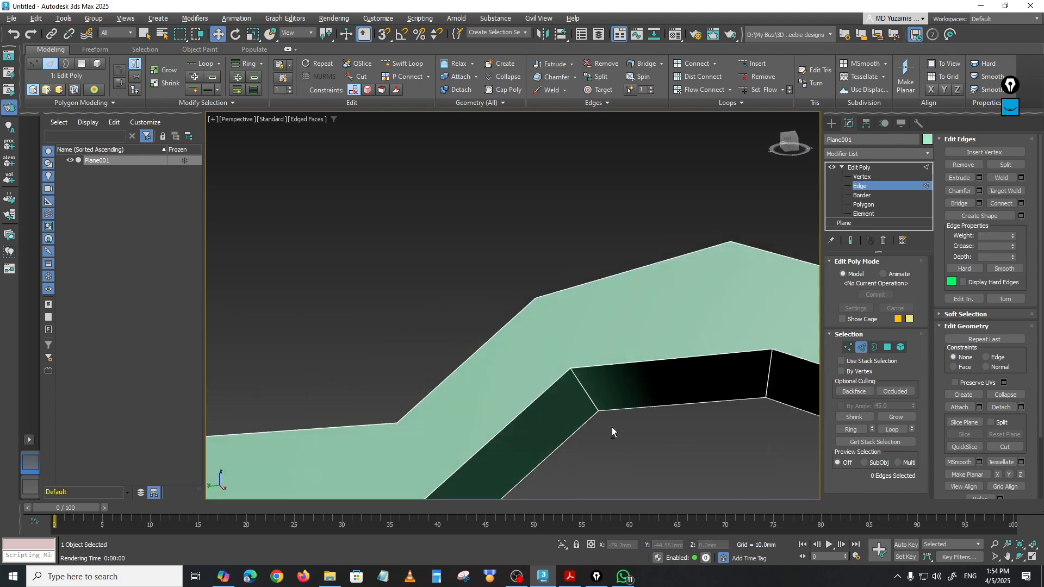
left_click(908, 176)
middle_click_drag(578, 331, 558, 344, "alt")
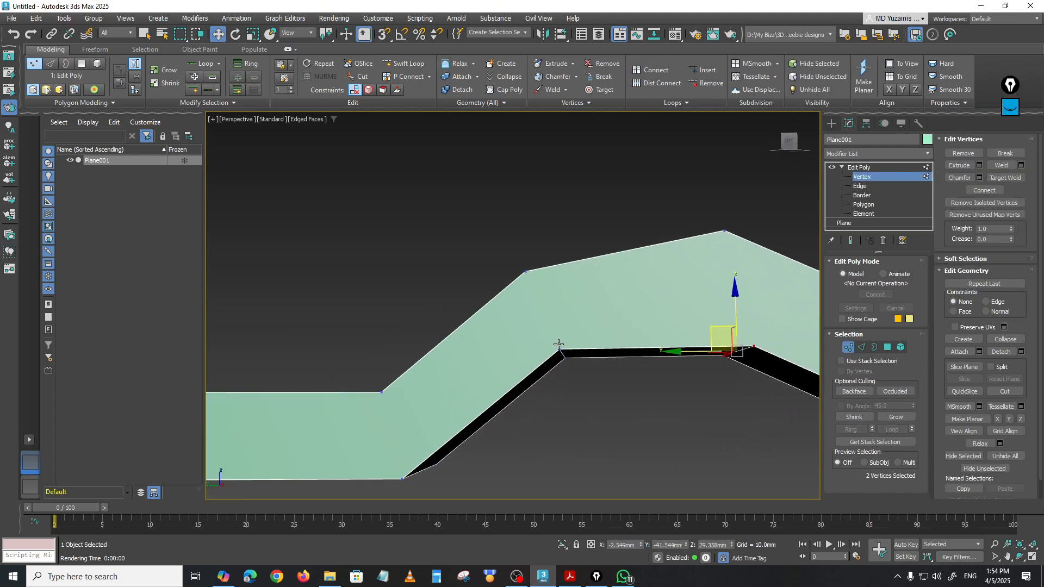
left_click(559, 349)
left_click(524, 273, "ctrl")
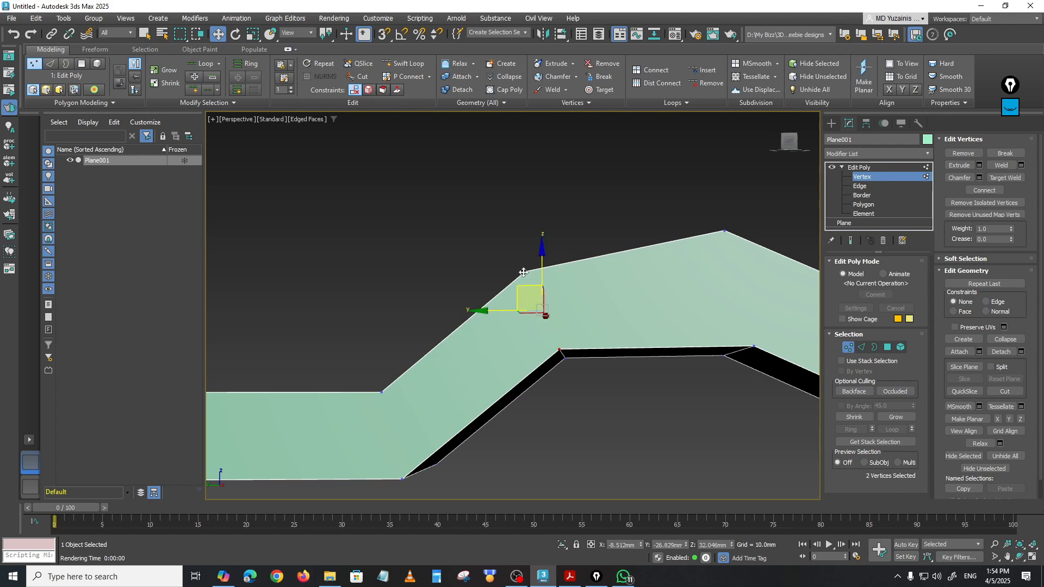
left_click(1003, 189)
middle_click_drag(712, 328, 659, 352)
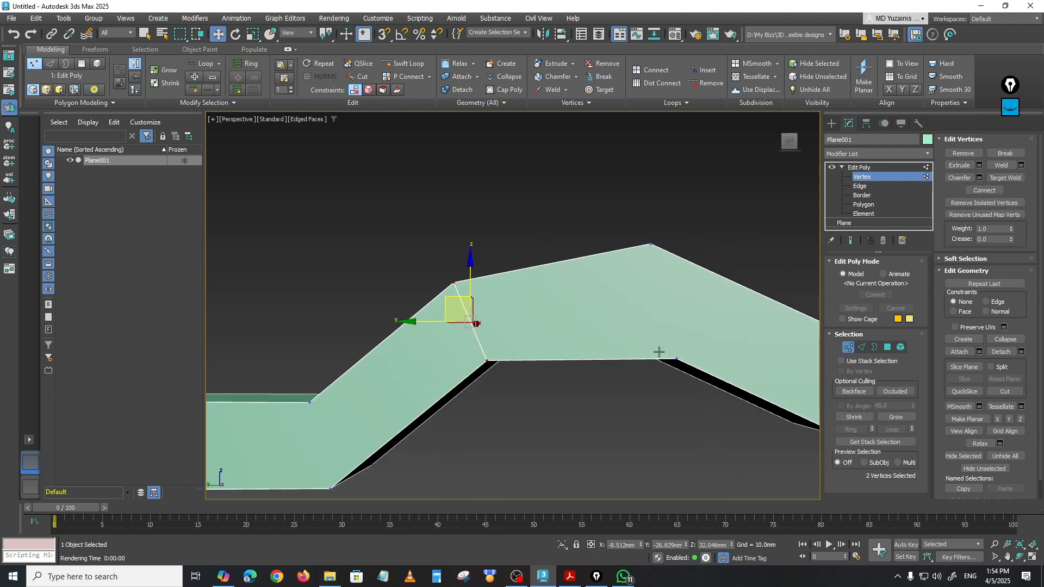
Step: Cut edges on both side faces between the remaining roofline bend vertices and their matching underside vertices
middle_click_drag(680, 317, 604, 235, "alt")
left_click(361, 77)
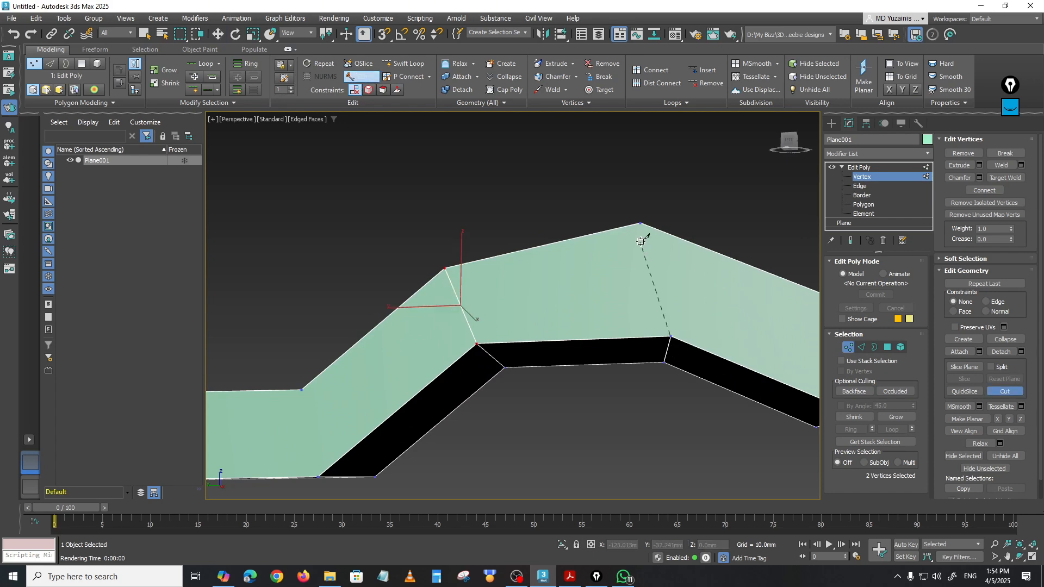
left_click(640, 223)
middle_click_drag(714, 312, 591, 461, "alt")
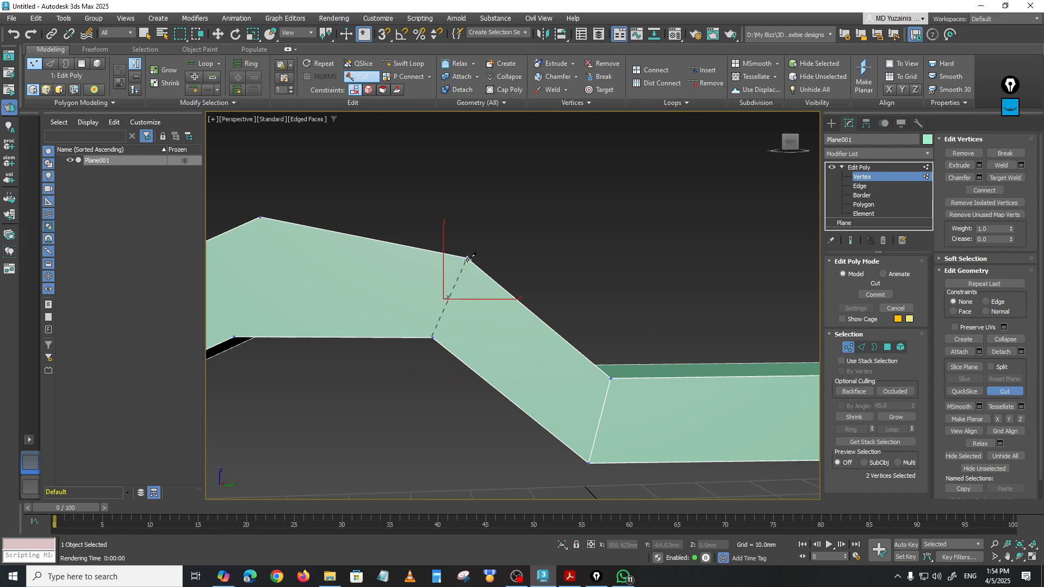
middle_click_drag(454, 318, 496, 360)
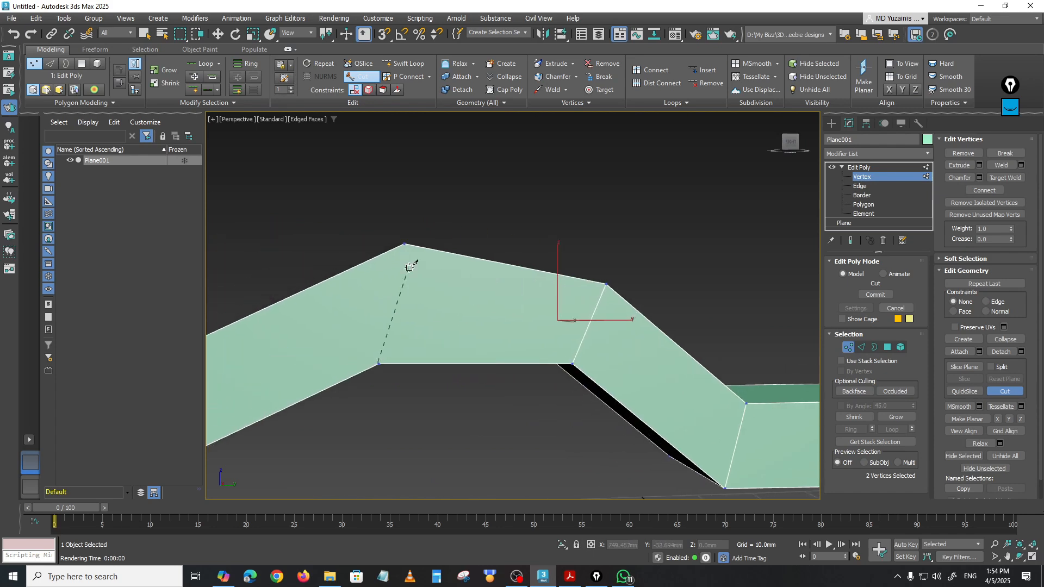
middle_click_drag(416, 367, 614, 377, "alt")
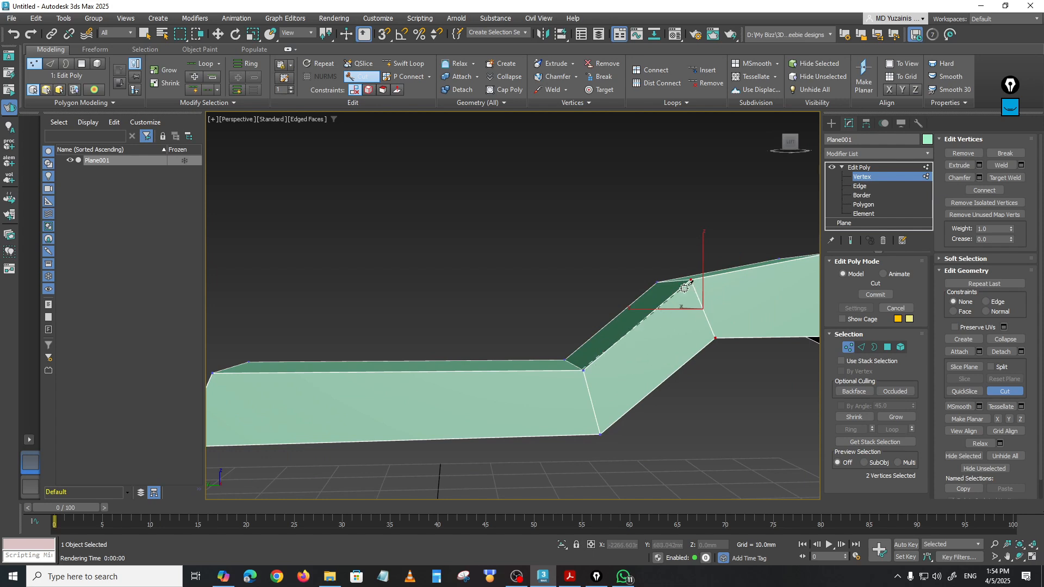
Step: Try a diagonal cut across the side face of the long, low section, undo it and leave the Cut tool
middle_click_drag(460, 399, 310, 434, "alt")
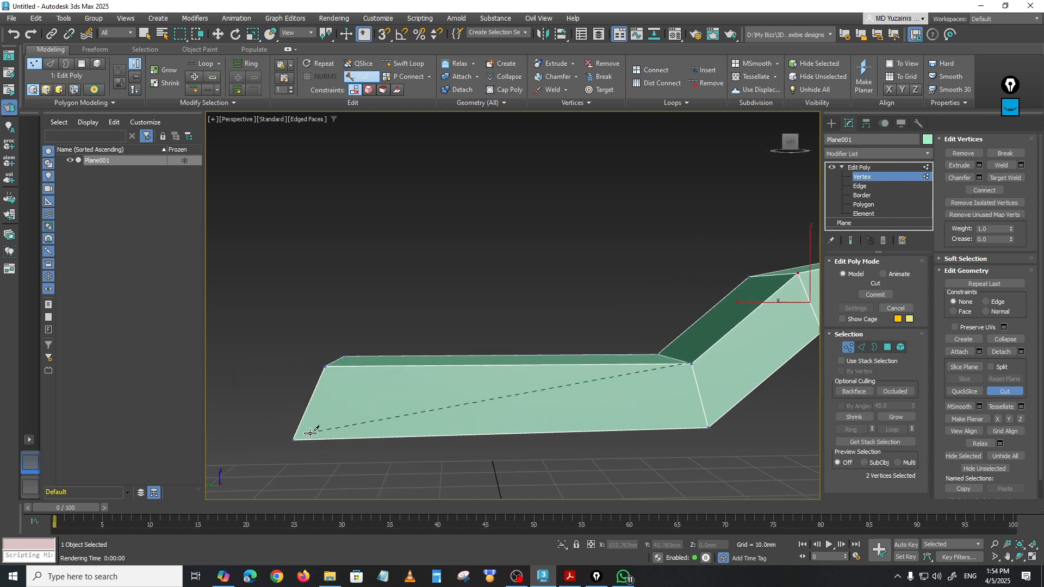
left_click(294, 439)
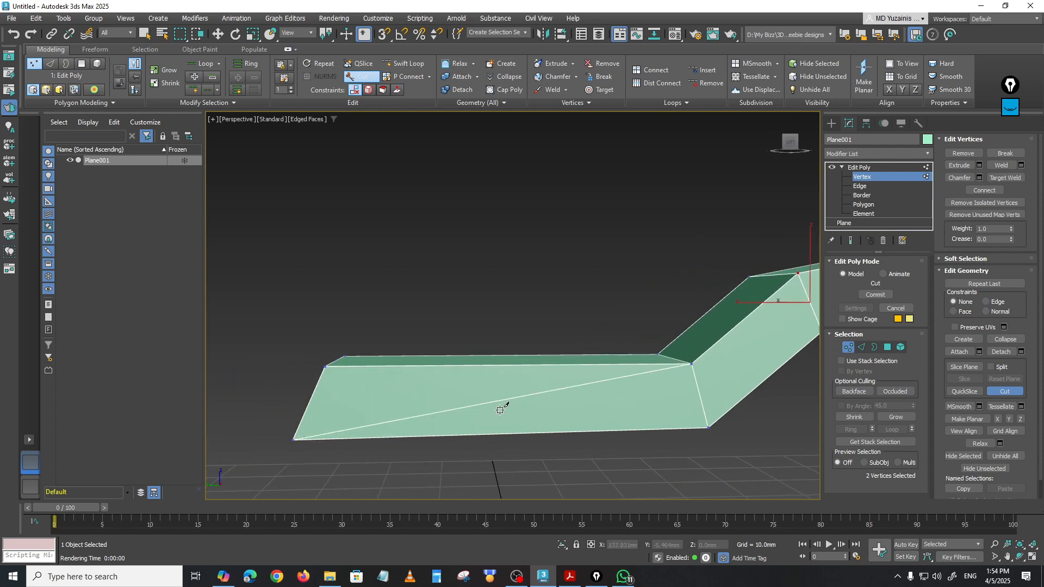
key("ctrl+z")
middle_click_drag(702, 402, 595, 408)
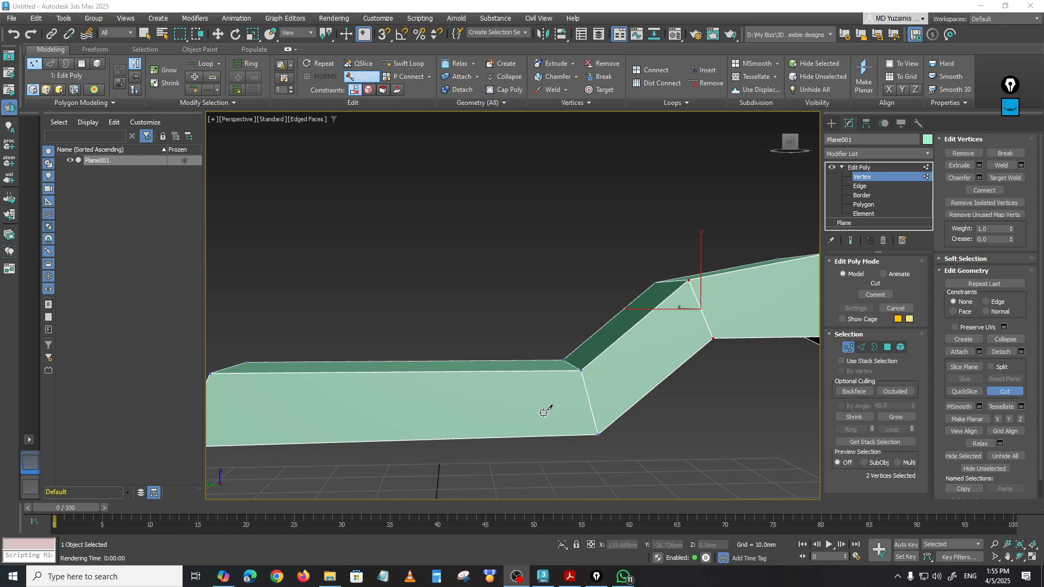
right_click(544, 412)
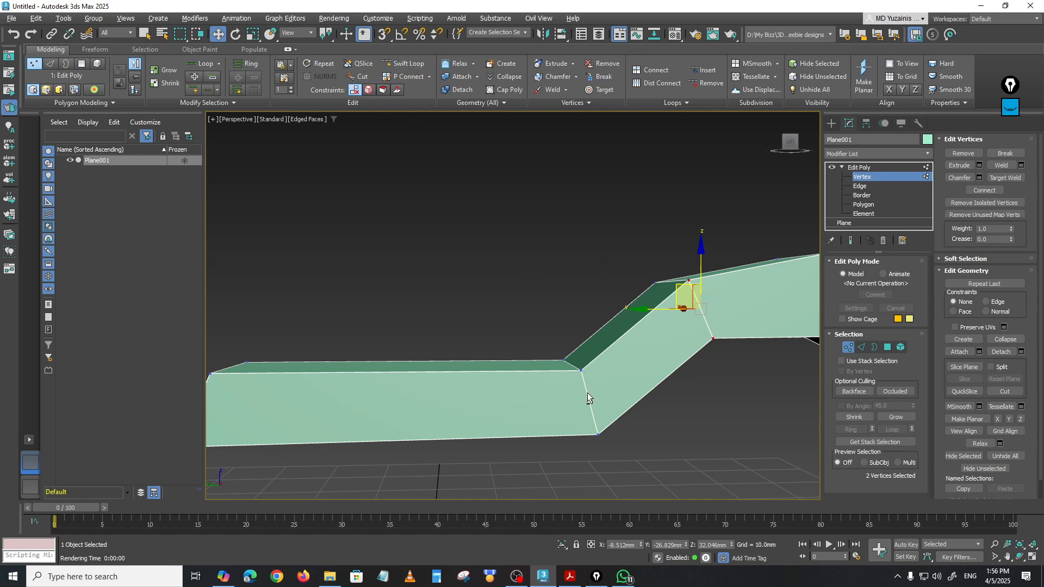
Step: Create a new plane about 43 mm long and 17 mm wide on the grid in front of the profile
middle_click_drag(587, 392, 542, 425, "alt")
middle_click_drag(509, 341, 739, 301, "alt")
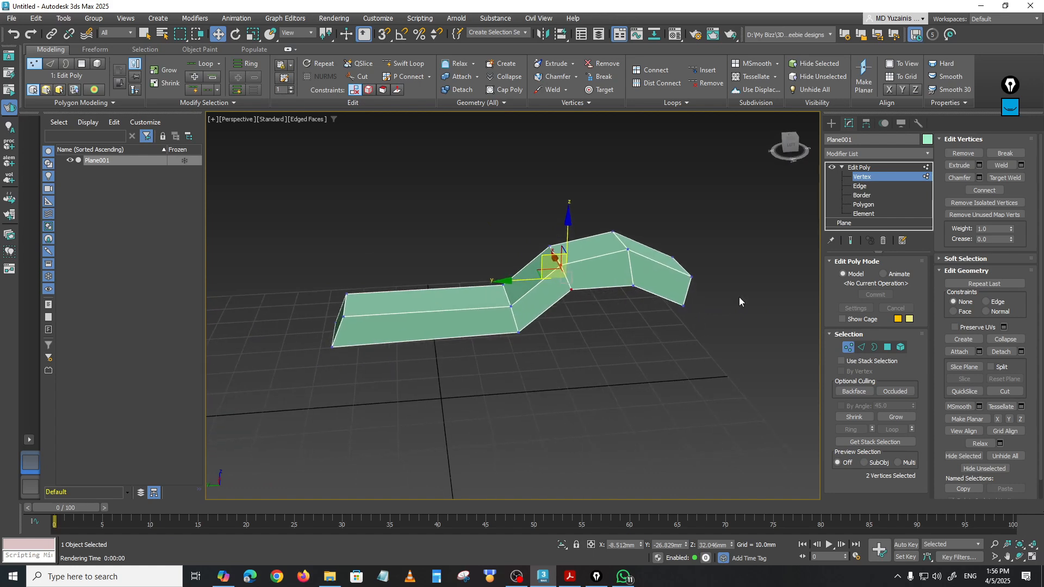
left_click(830, 122)
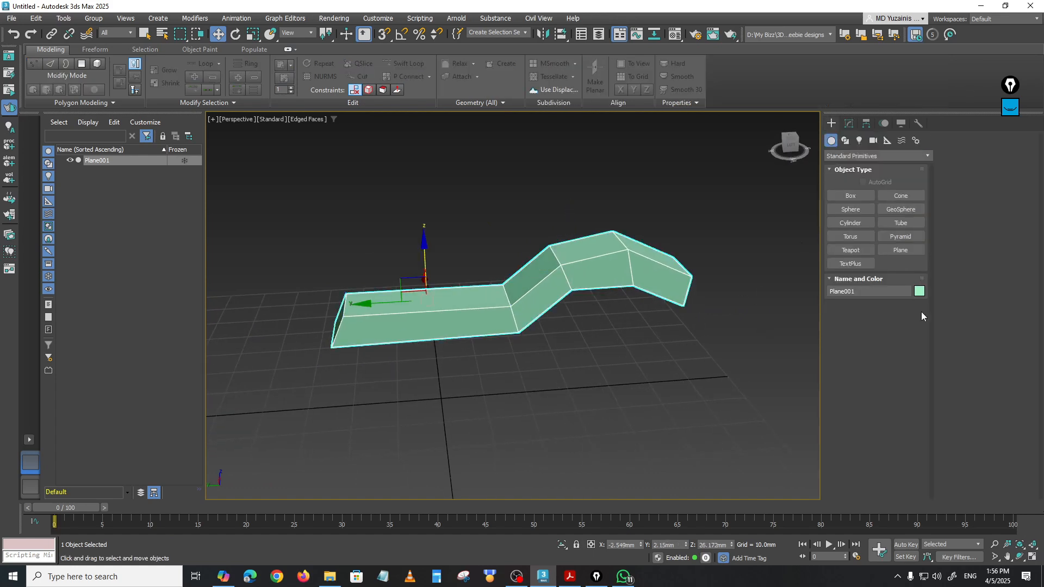
left_click(901, 252)
middle_click_drag(544, 354, 524, 394, "alt")
middle_click_drag(524, 394, 496, 322)
scroll(497, 323, "down", 3)
left_click_drag(390, 385, 517, 417)
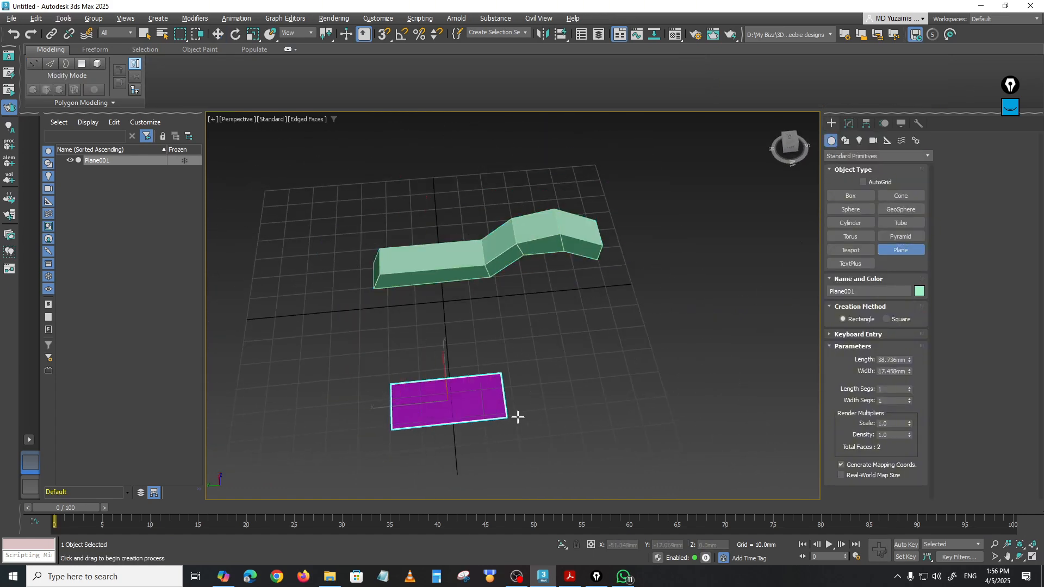
key("w")
Step: Add an Edit Poly modifier to the new plane and select one of its short end edges
middle_click_drag(537, 398, 537, 371, "alt")
scroll(537, 371, "up", 2)
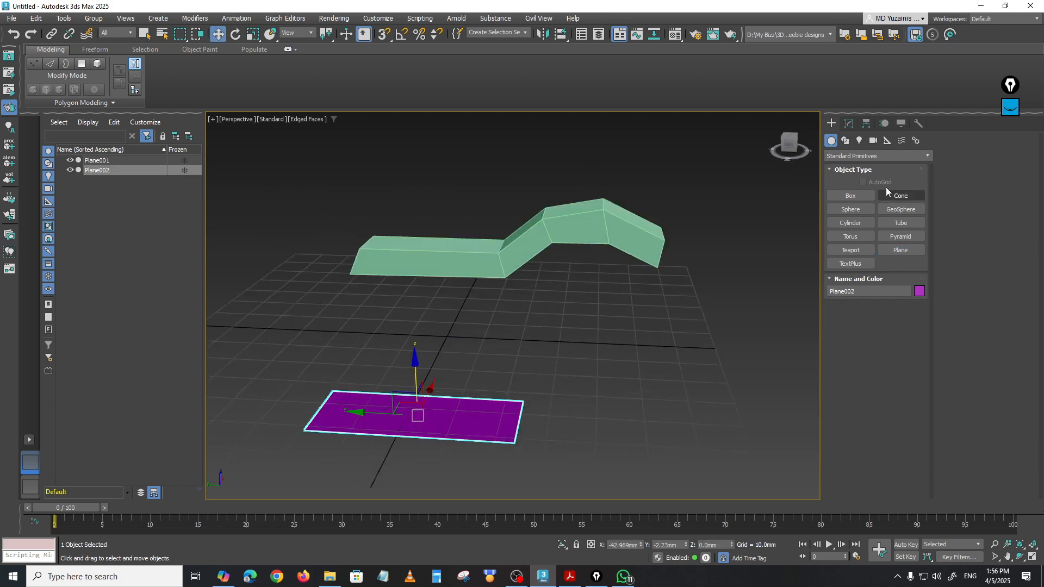
left_click(848, 122)
middle_click_drag(667, 363, 569, 385, "alt")
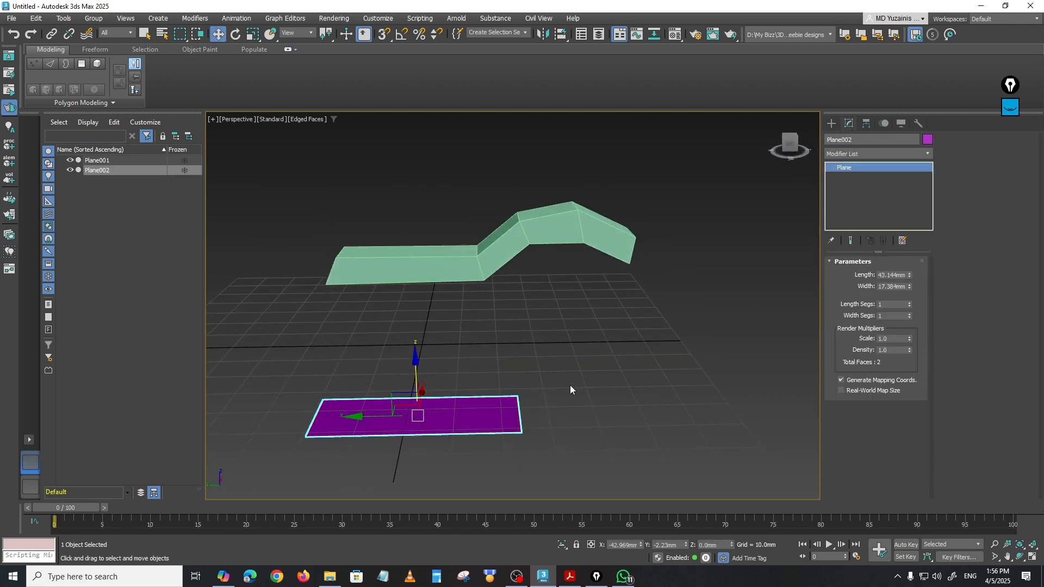
left_click(856, 153)
scroll(865, 247, "down", 10)
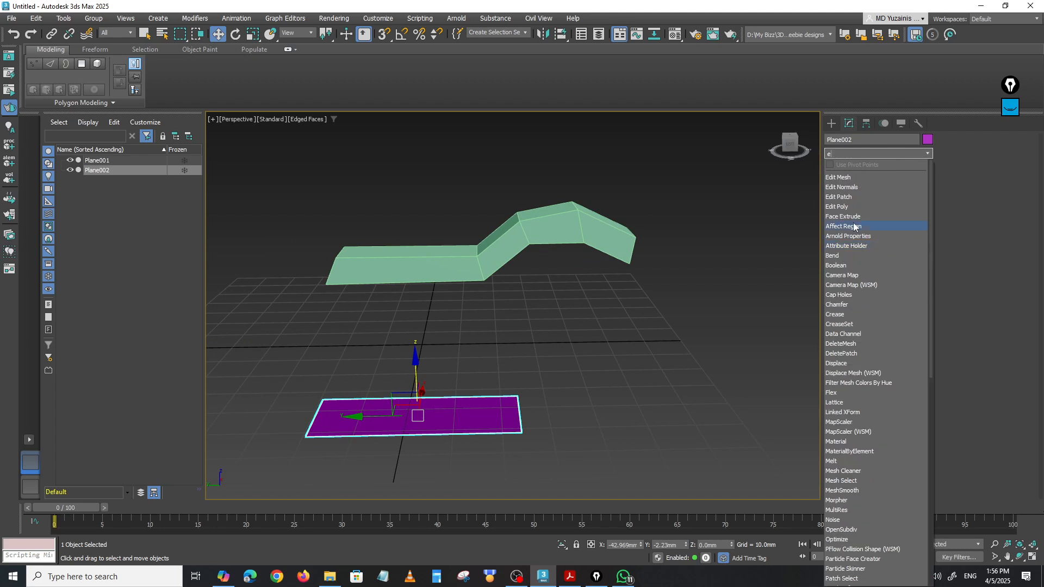
left_click(840, 212)
left_click(841, 167)
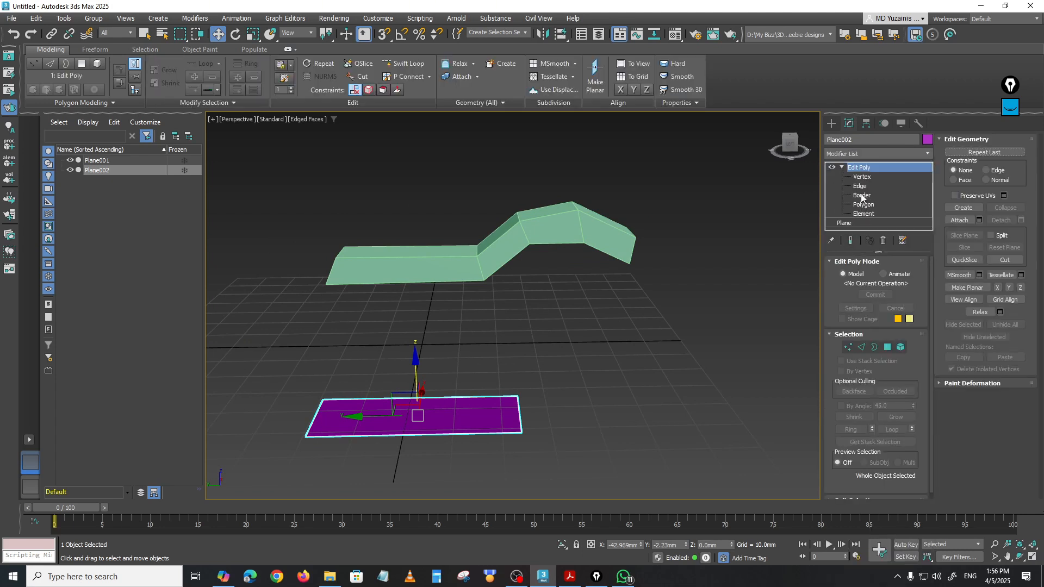
left_click(860, 186)
left_click(518, 415)
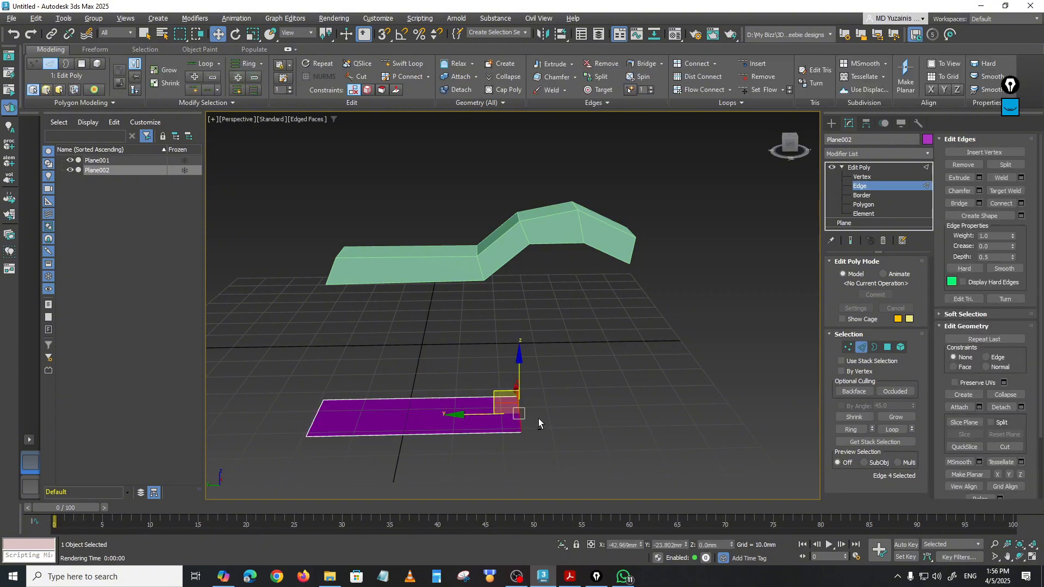
Step: Shorten the new plane, raise its end edge and Smart Extrude it into two more sections, ending about 17 mm above the grid
middle_click_drag(538, 421, 526, 409, "alt")
left_click_drag(482, 417, 402, 413)
middle_click_drag(441, 414, 486, 415, "alt")
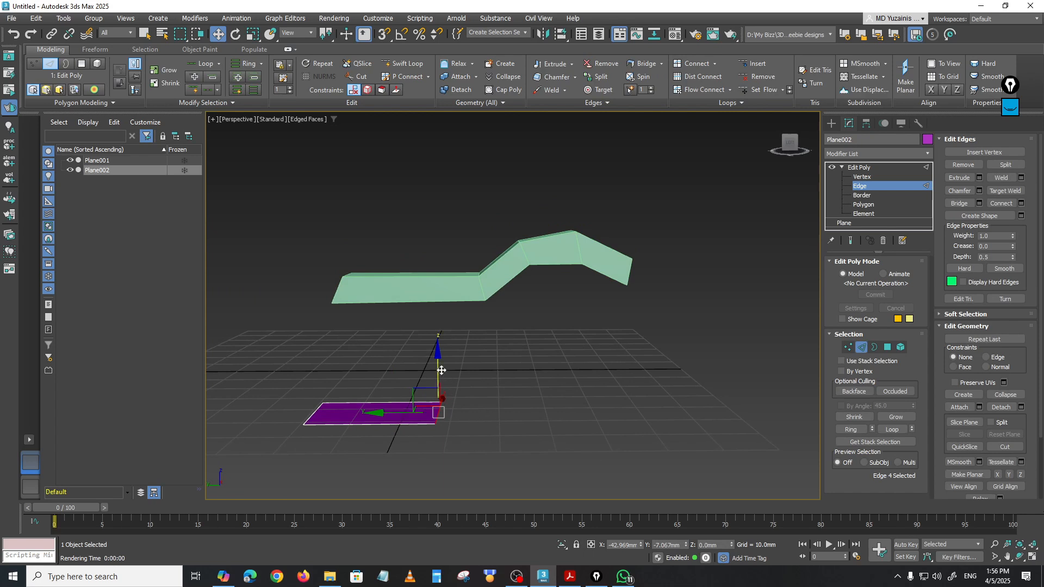
left_click_drag(439, 375, 590, 337)
middle_click_drag(653, 379, 688, 406, "alt")
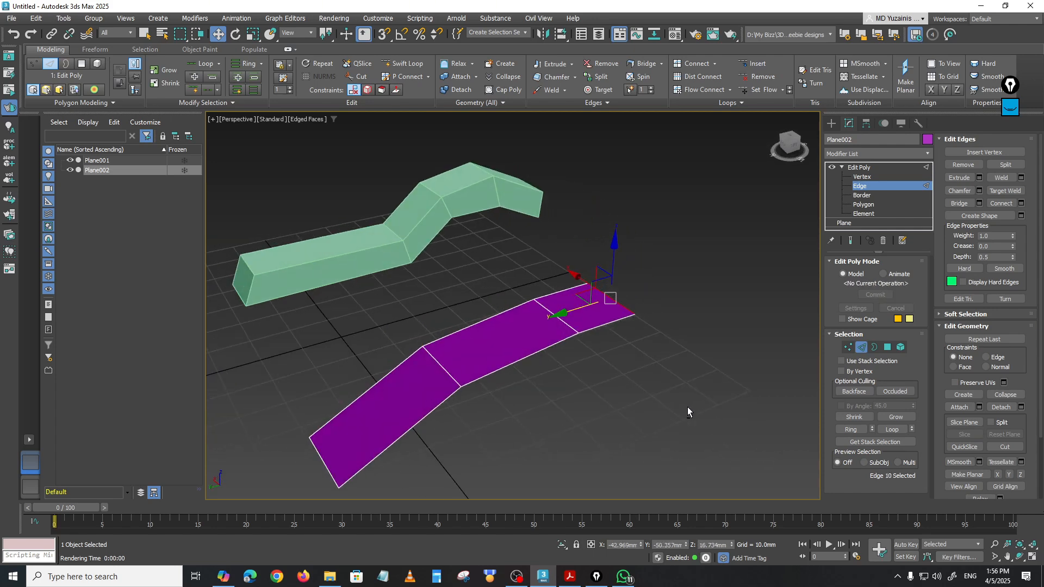
Step: Smart Extrude the three edges along one long side of the bent strip outward by about 16 mm
left_click(591, 420)
mouse_move(592, 420)
middle_mouse_down("alt")
mouse_move(636, 430)
mouse_move(582, 397)
mouse_move(584, 410)
middle_mouse_up("alt")
left_click(560, 414)
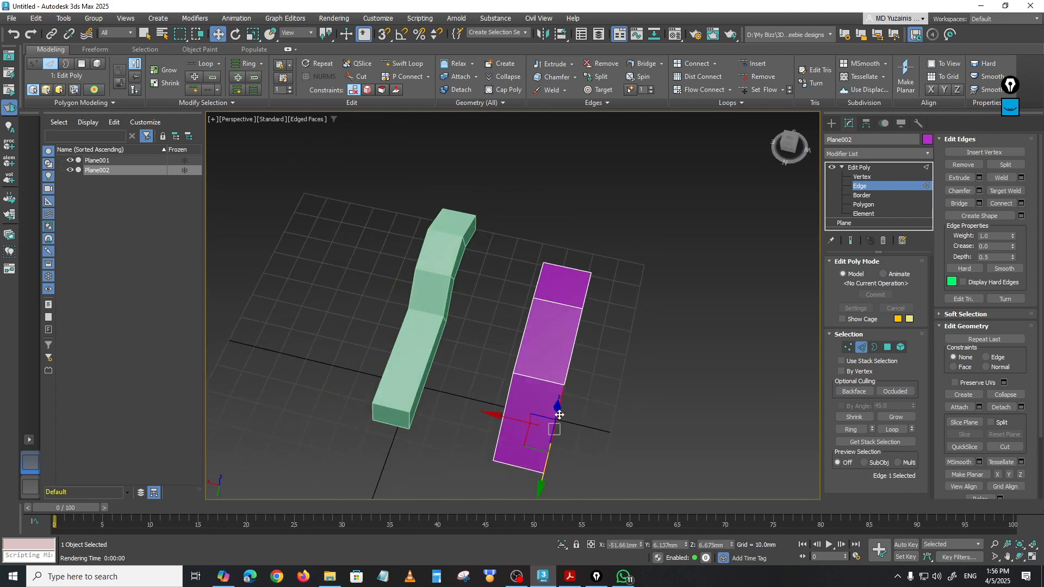
left_click(573, 353, "ctrl")
left_click(587, 295, "ctrl")
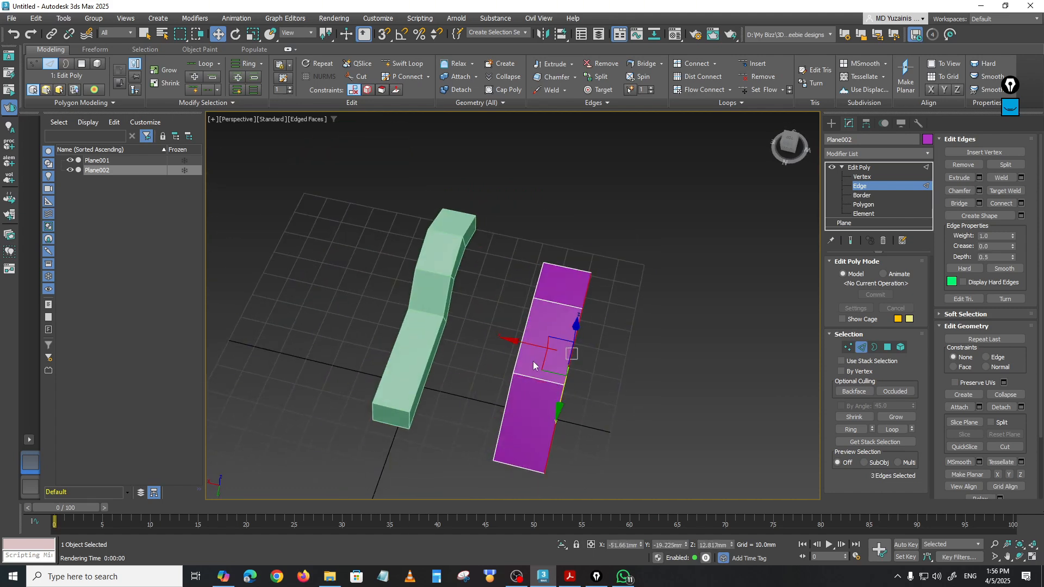
left_click_drag(522, 343, 568, 347, "shift")
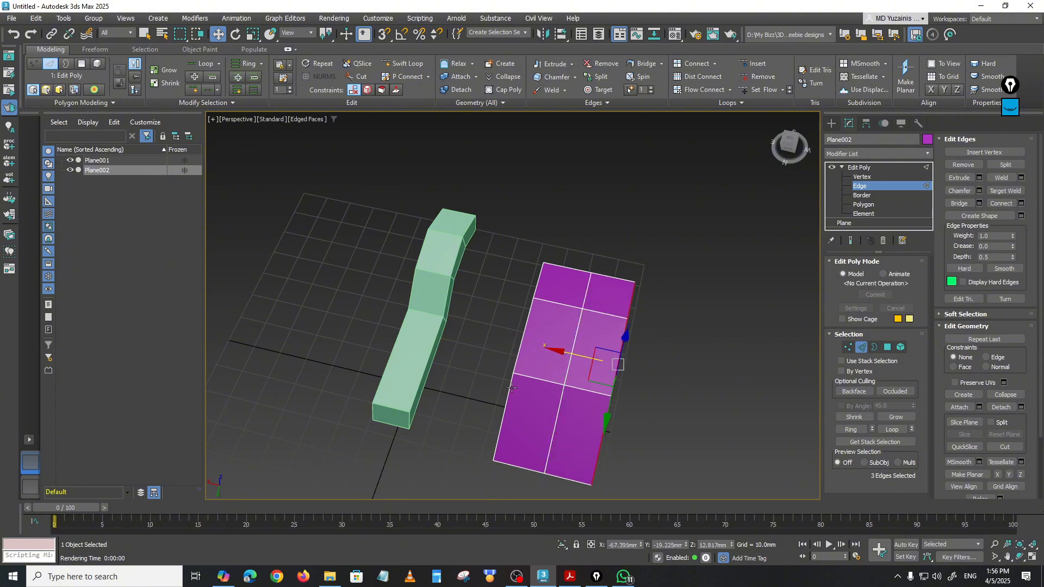
Step: Smart Extrude the three edges along the opposite long side outward by about 15 mm
left_click(504, 407)
left_click(523, 341, "ctrl")
left_click(538, 282, "ctrl")
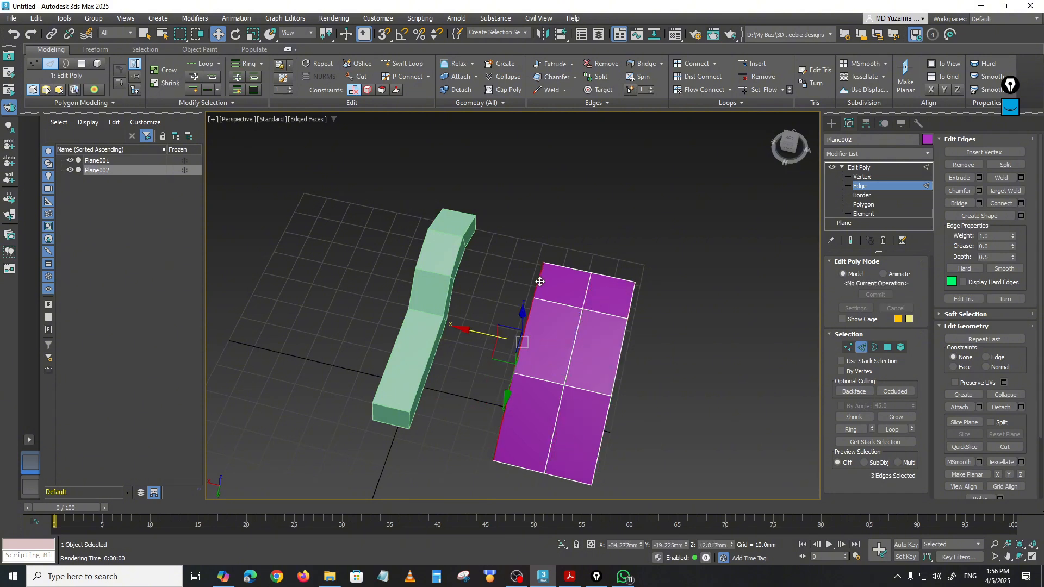
left_click_drag(480, 332, 426, 320, "shift")
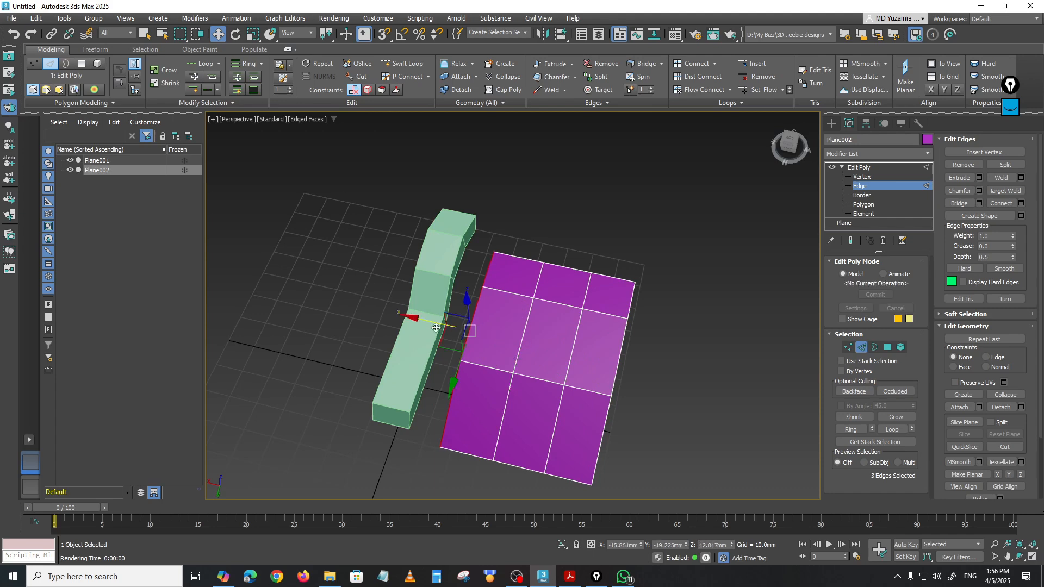
middle_click_drag(545, 409, 594, 386, "alt")
scroll(553, 373, "up", 2)
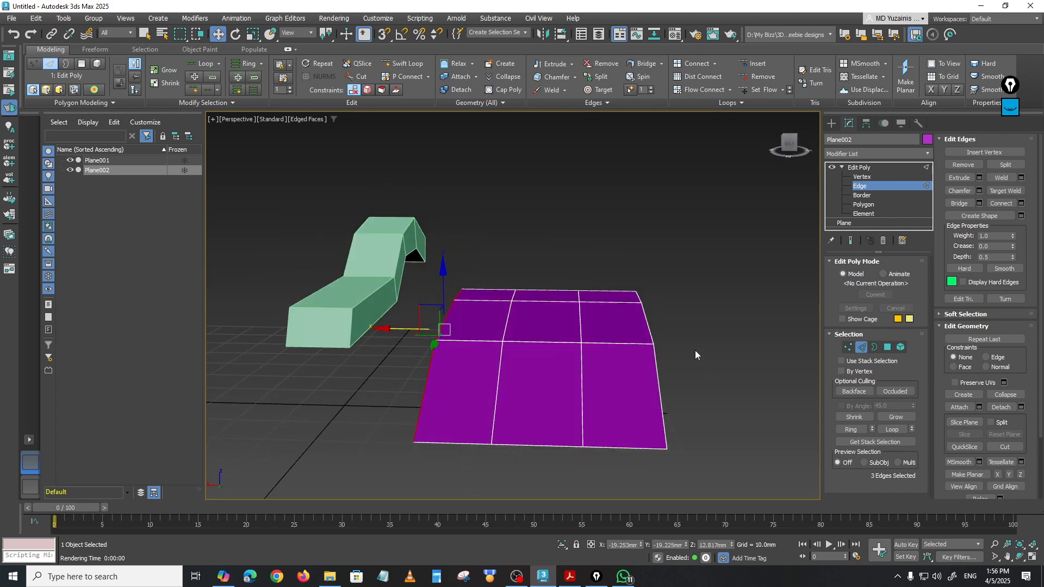
Step: Lower the outer vertices of the raised sections on both long sides so the side strips slope down
left_click(865, 177)
middle_click_drag(718, 348, 685, 333, "alt")
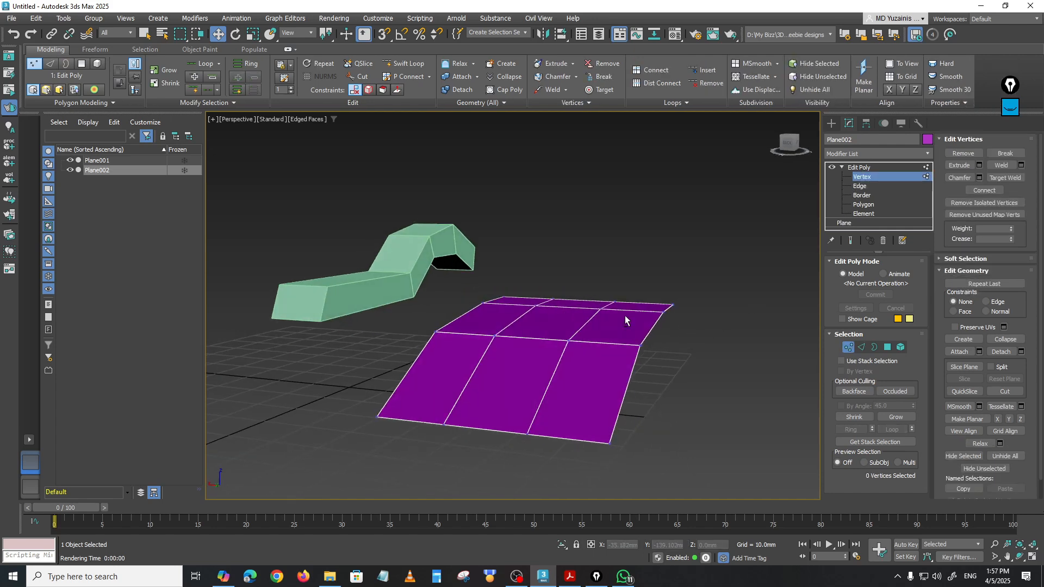
middle_click_drag(624, 318, 640, 296, "alt")
left_click_drag(694, 366, 694, 366)
left_click_drag(654, 273, 655, 312)
key("ctrl+z")
middle_click_drag(496, 354, 385, 296, "alt")
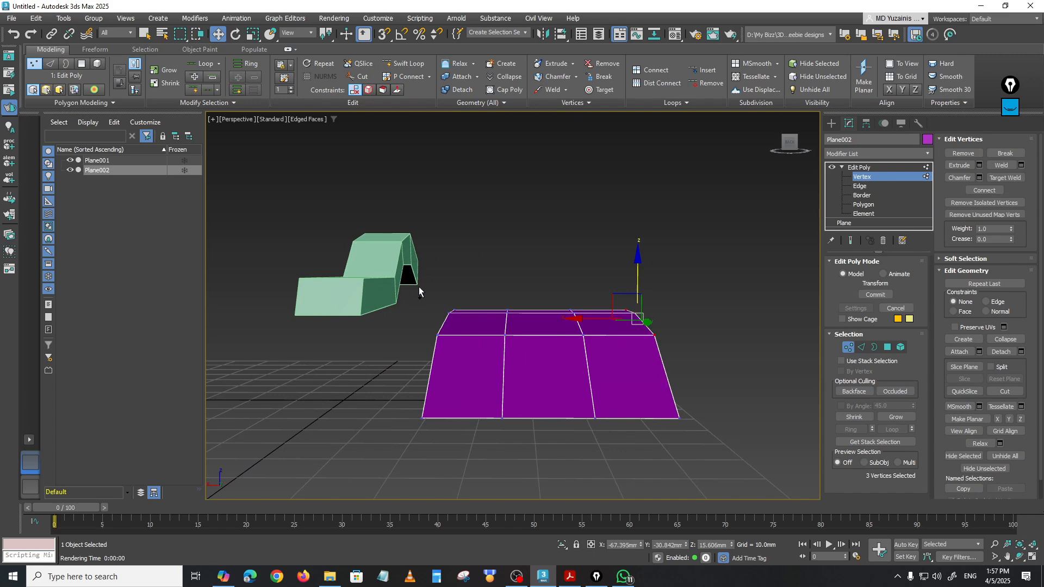
left_click_drag(418, 291, 476, 356, "ctrl")
left_click_drag(542, 265, 542, 306)
Step: Pull the two front corner vertices inward and back to taper the nose of the shape
middle_click_drag(542, 307, 629, 375, "alt")
left_click_drag(422, 405, 444, 415)
left_click_drag(674, 461, 627, 416)
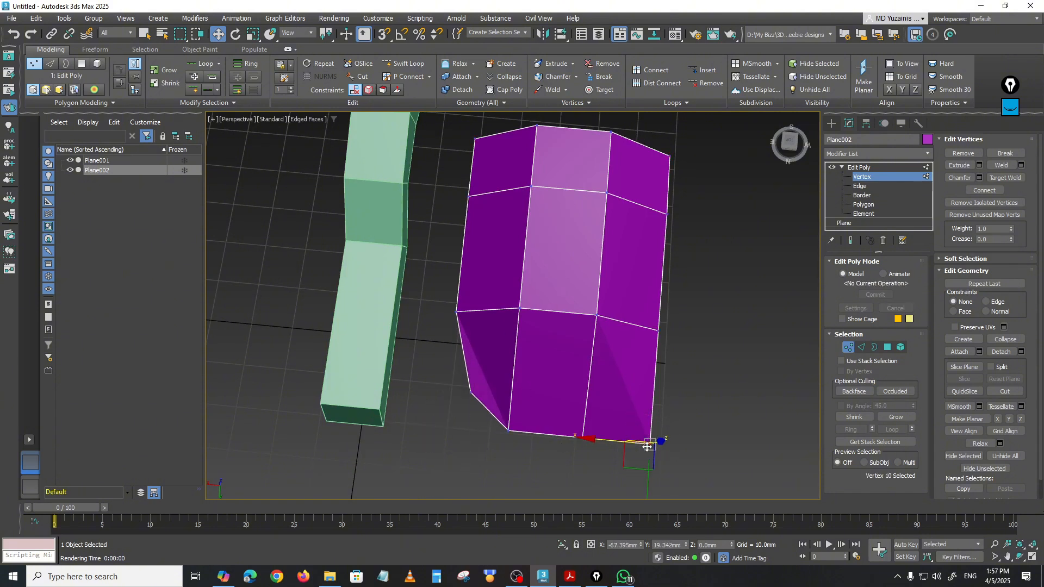
left_click_drag(625, 464, 588, 400)
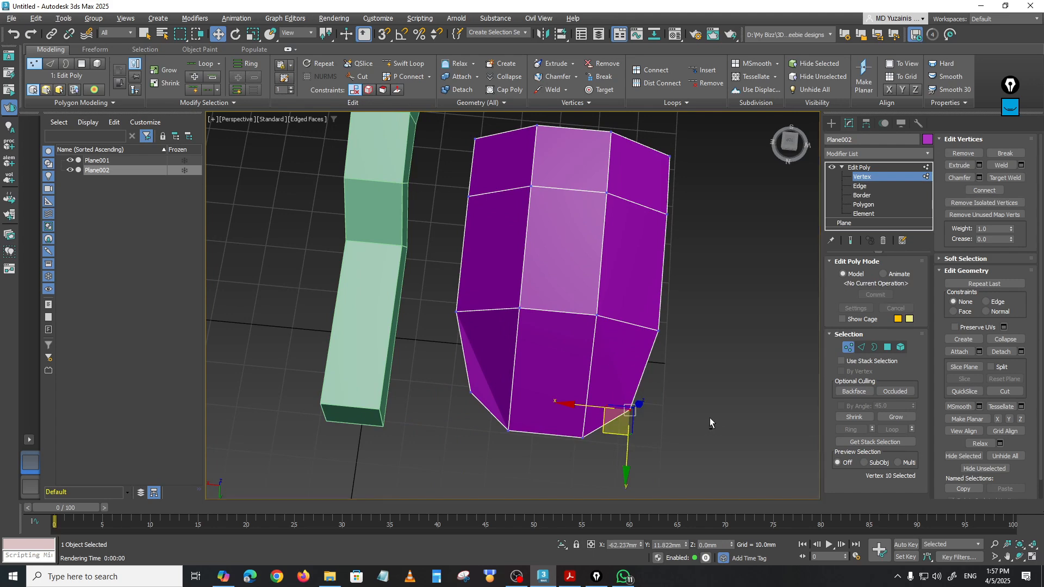
middle_click_drag(709, 417, 544, 307, "alt")
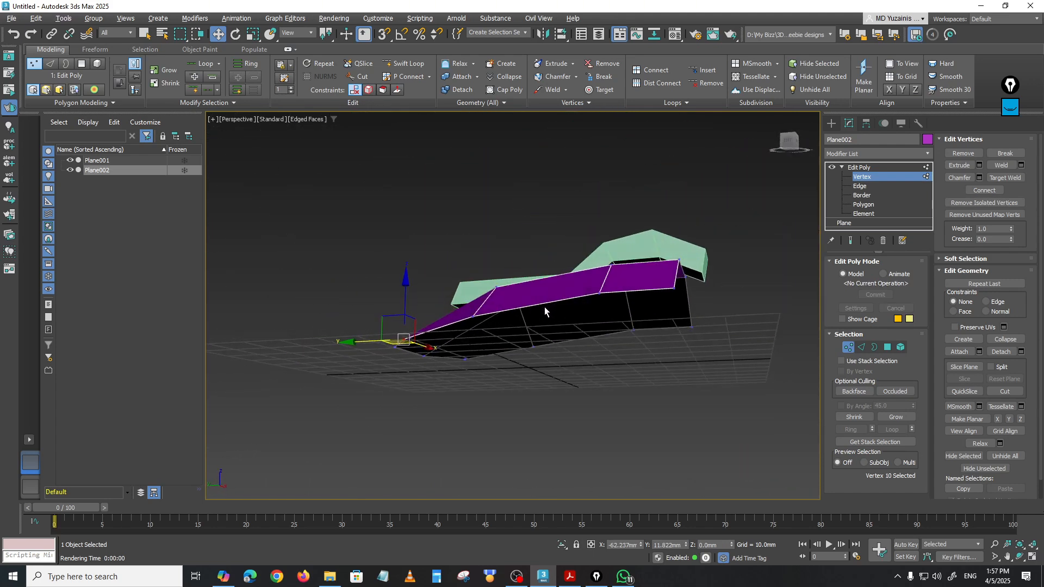
Step: Select all boundary edges around the shape's perimeter and Smart Extrude them straight down by about 5 mm
left_click(860, 186)
middle_click_drag(703, 315, 606, 241, "alt")
left_click(721, 370)
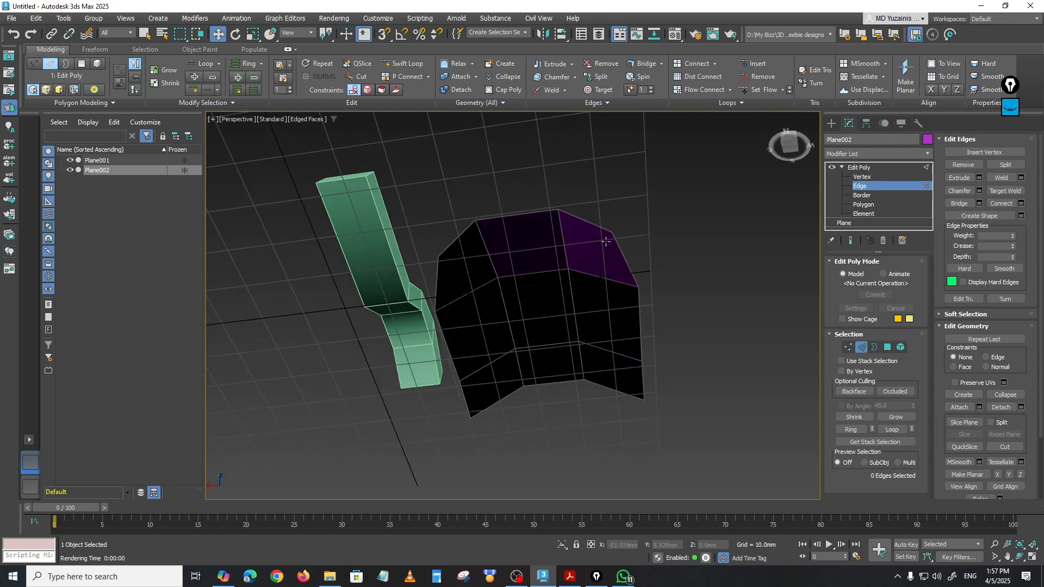
left_click(517, 216)
left_click(579, 217, "ctrl")
left_click(623, 260, "ctrl")
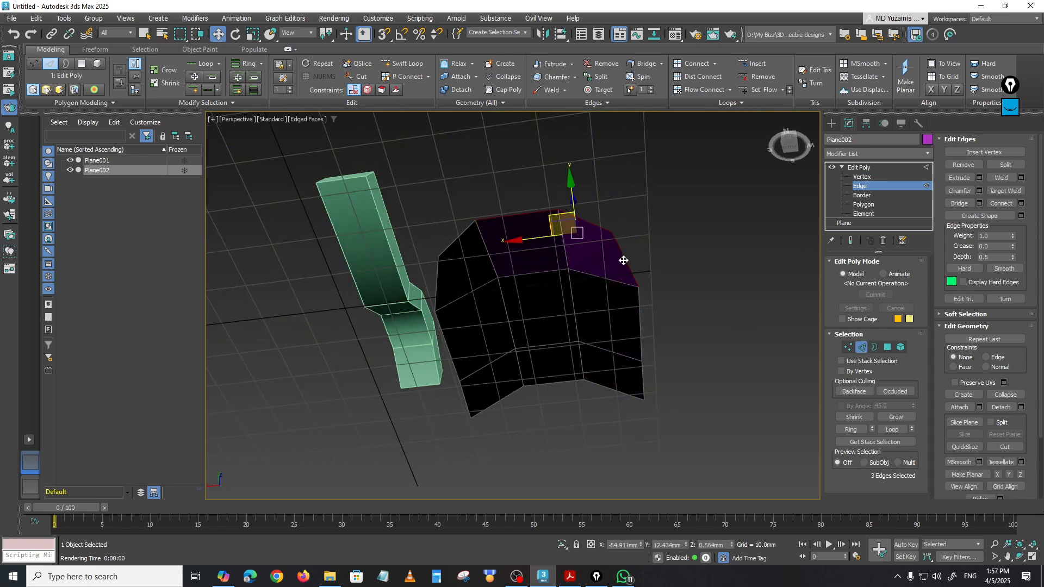
key("q")
left_click(457, 239, "ctrl")
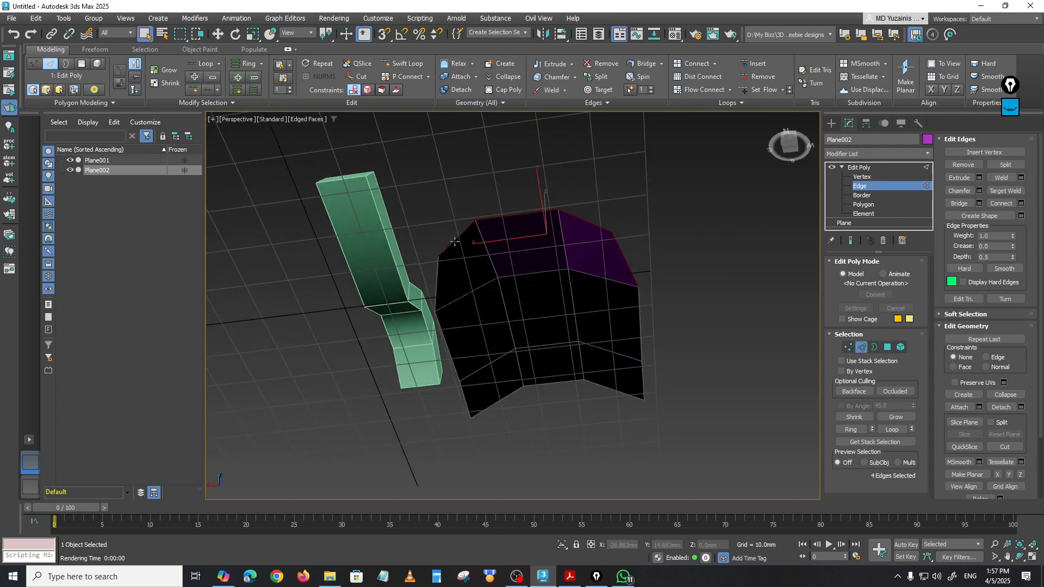
left_click(438, 277, "ctrl")
left_click(639, 308, "ctrl")
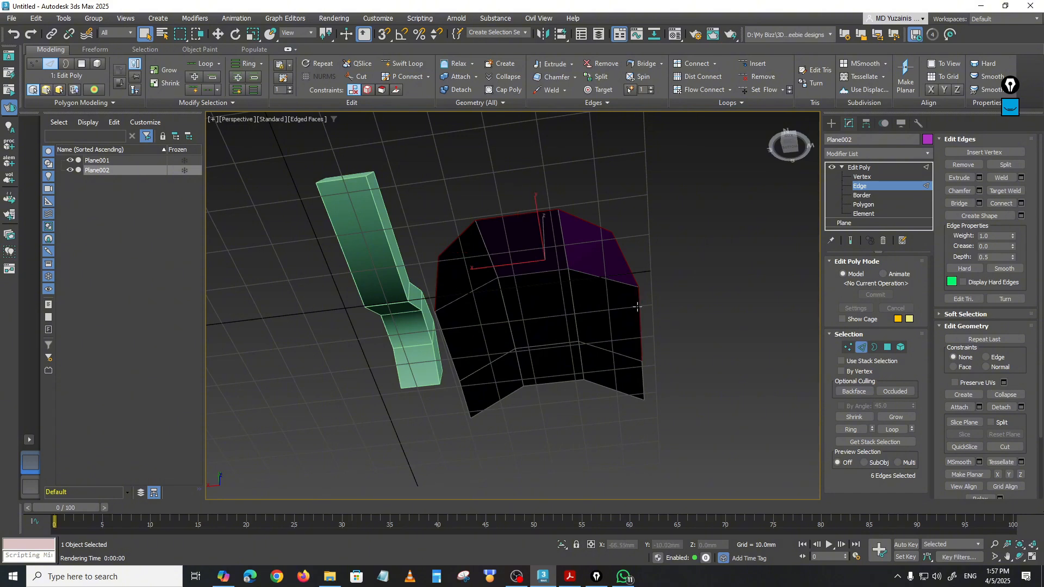
left_click(449, 339, "ctrl")
left_click(469, 397, "ctrl")
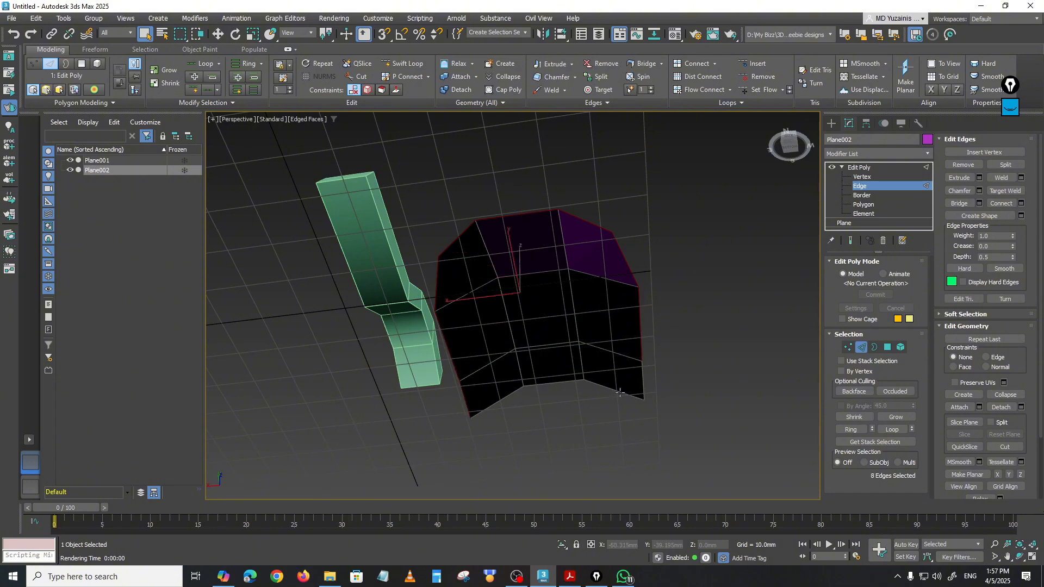
left_click(642, 375, "ctrl")
middle_click_drag(642, 376, 561, 361, "alt")
left_click(555, 350, "ctrl")
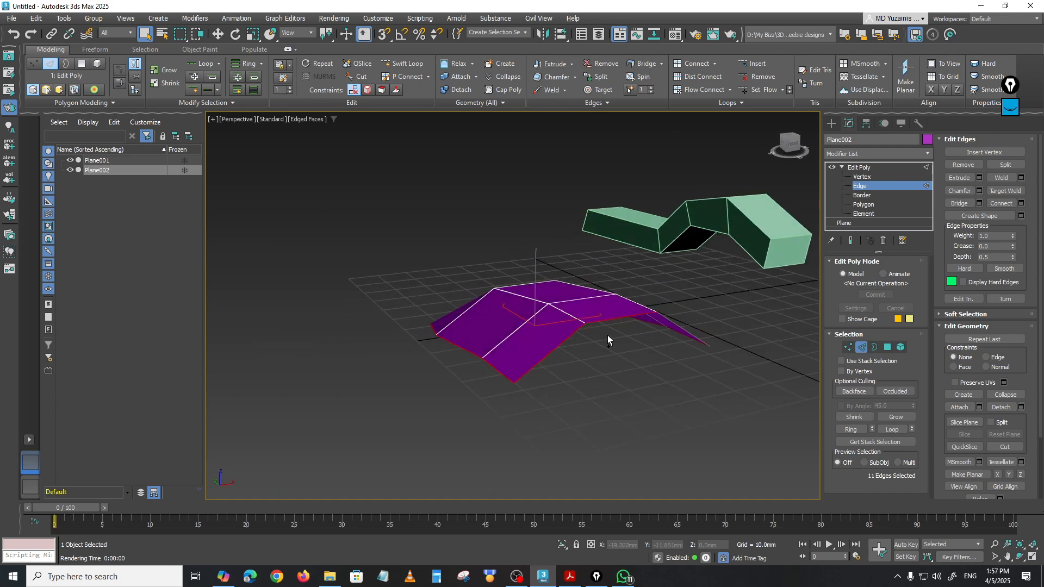
middle_click_drag(608, 335, 624, 358, "alt")
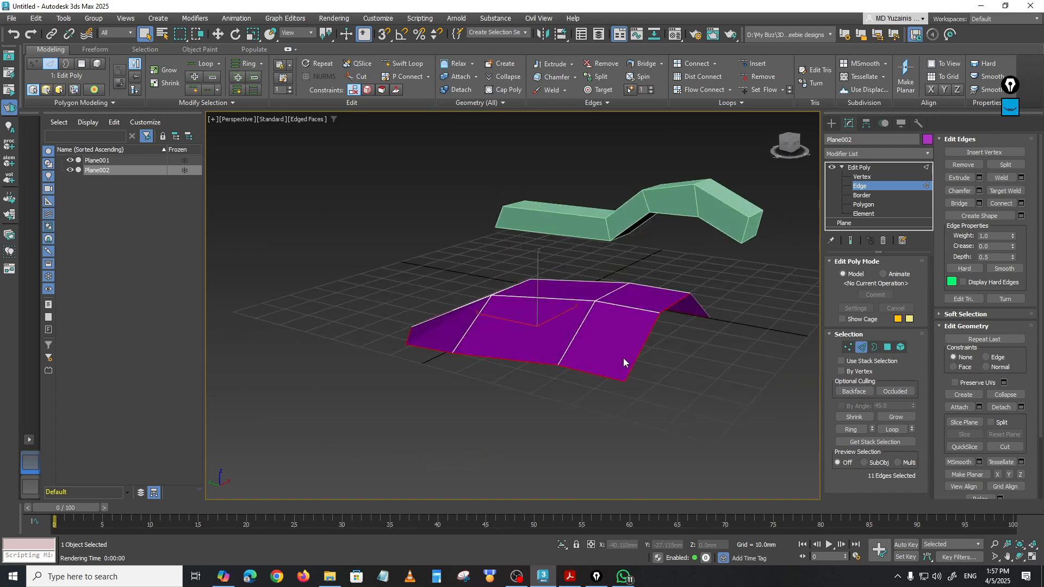
key("w")
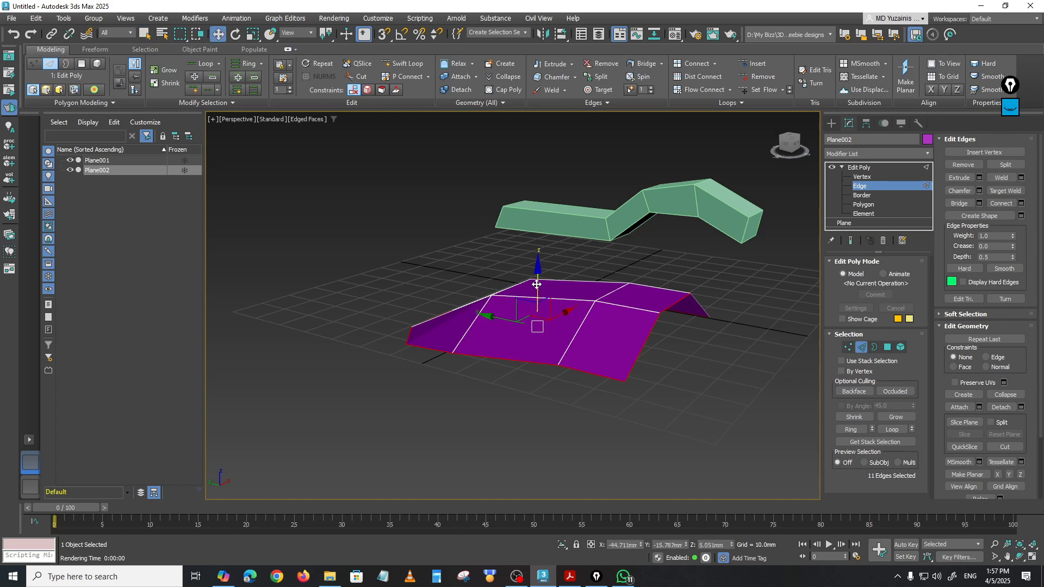
left_click_drag(538, 283, 538, 304, "shift")
middle_click_drag(621, 356, 595, 361, "alt")
left_click_drag(587, 324, 538, 302)
middle_click_drag(539, 302, 592, 323, "alt")
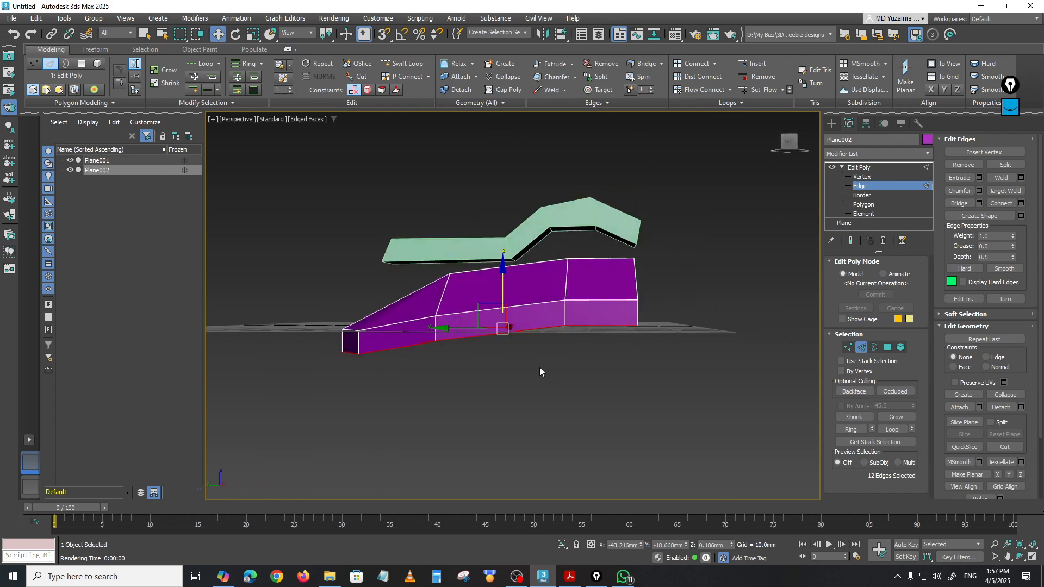
Step: Smart Extrude the lower perimeter edges outward with uniform scaling to form a flange around the shape
middle_click_drag(539, 372, 546, 380, "alt")
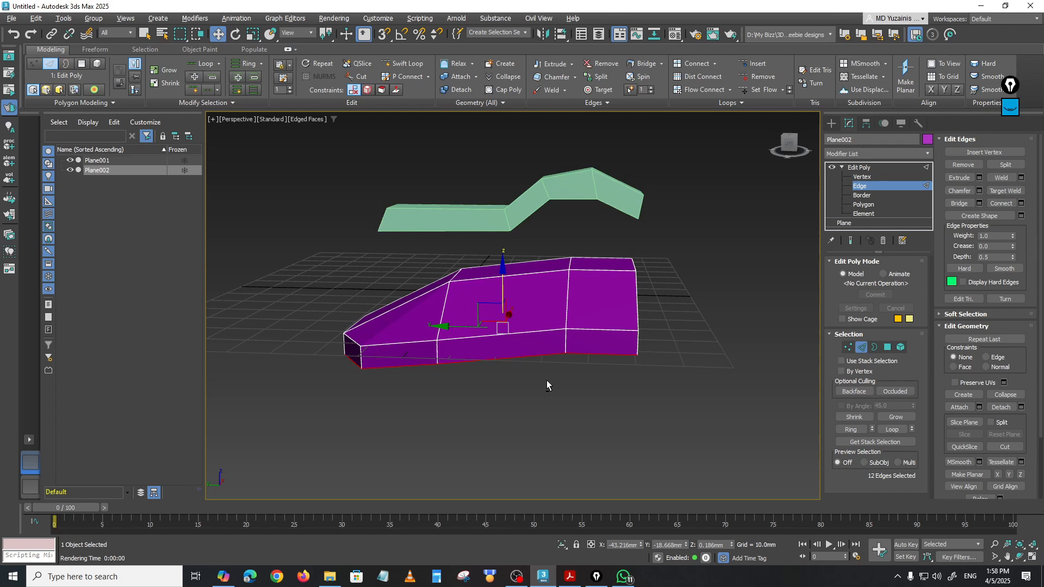
left_click(253, 34)
middle_click_drag(489, 348, 505, 361, "alt")
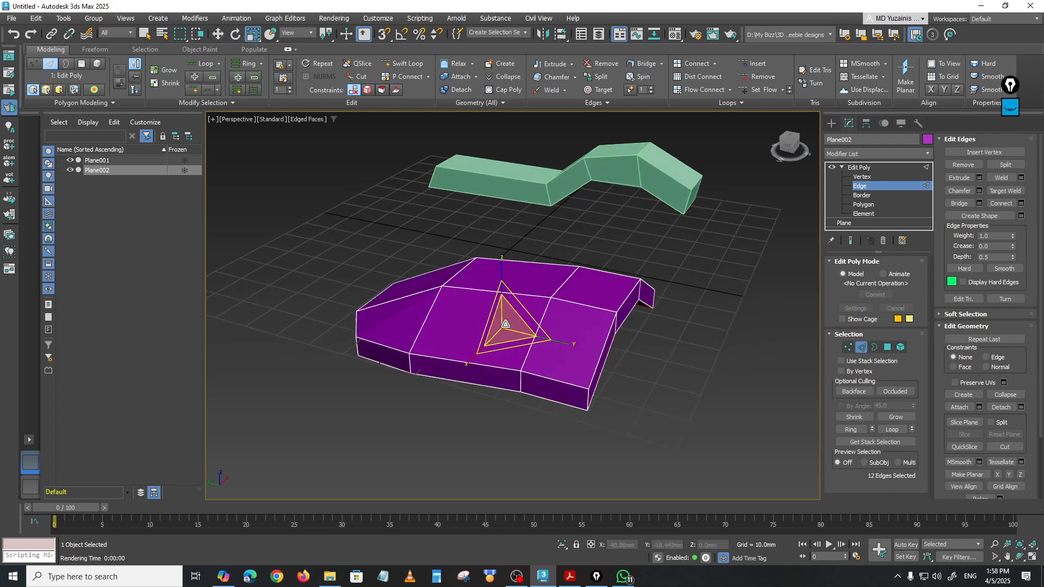
left_click_drag(501, 325, 566, 345)
middle_click_drag(565, 345, 592, 344, "alt")
Step: Smart Extrude the flange's outer edges straight down into a skirt about 19 mm deep
key("w")
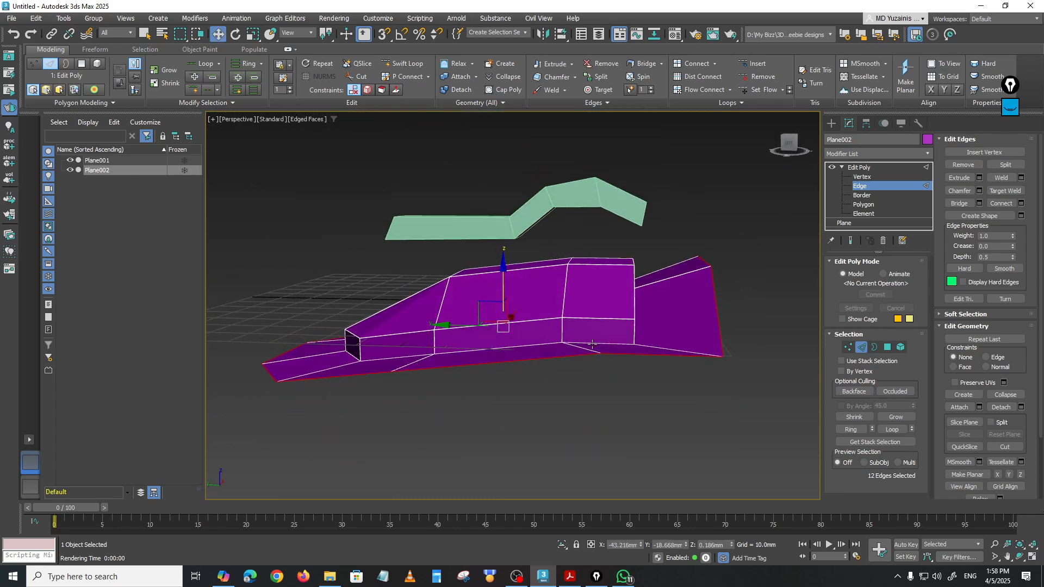
left_click_drag(507, 290, 503, 306)
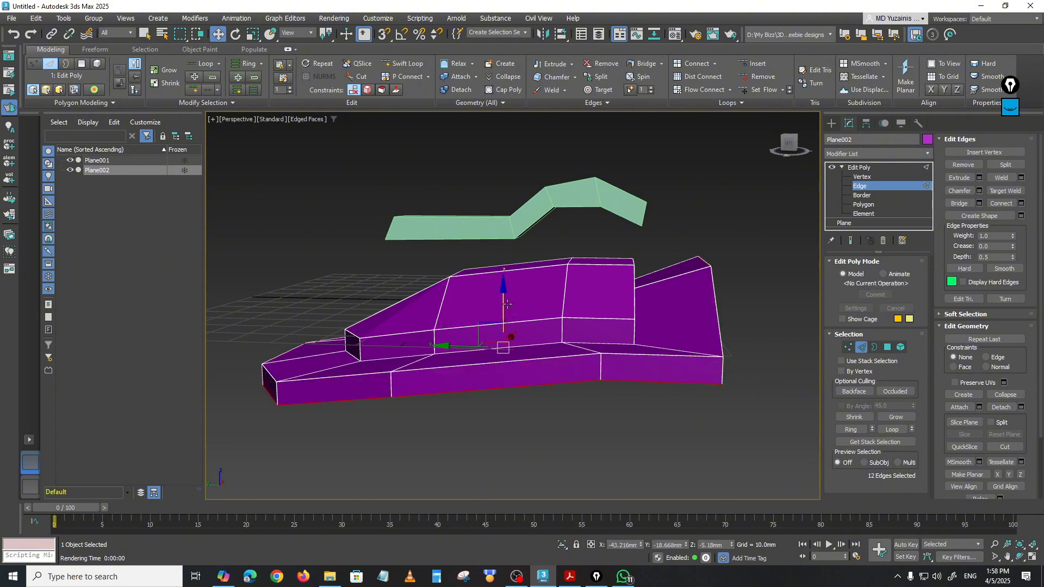
middle_click_drag(611, 348, 581, 337, "alt")
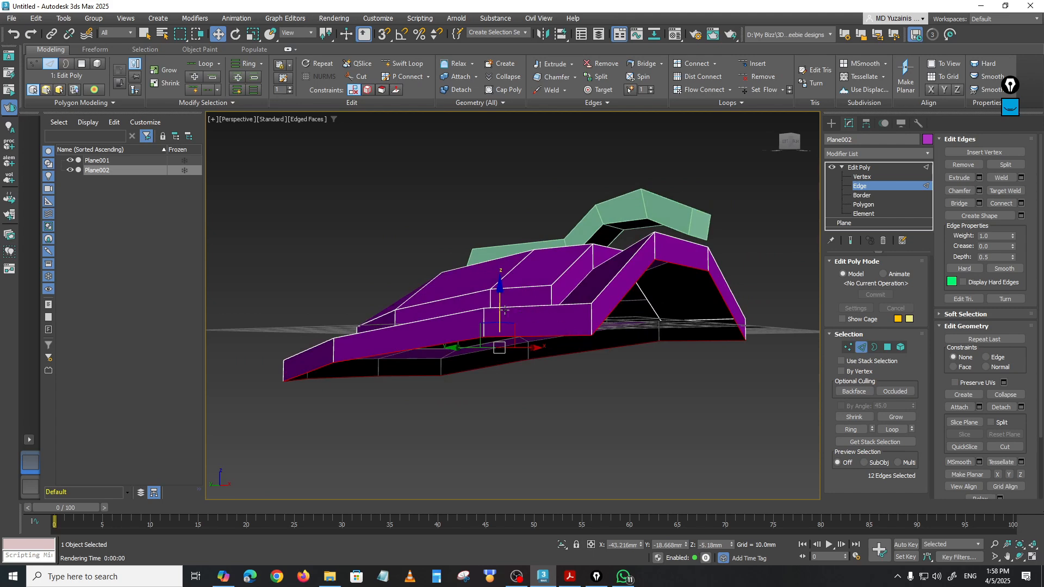
left_click_drag(500, 307, 499, 356)
middle_click_drag(499, 356, 619, 374, "alt")
middle_click_drag(374, 428, 406, 397, "alt")
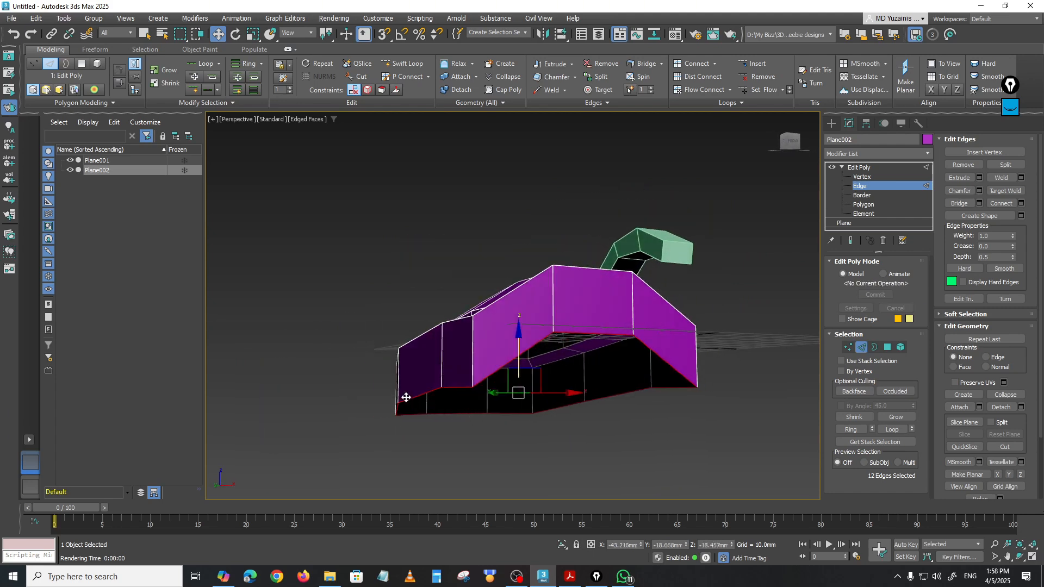
middle_click_drag(459, 417, 500, 415, "alt")
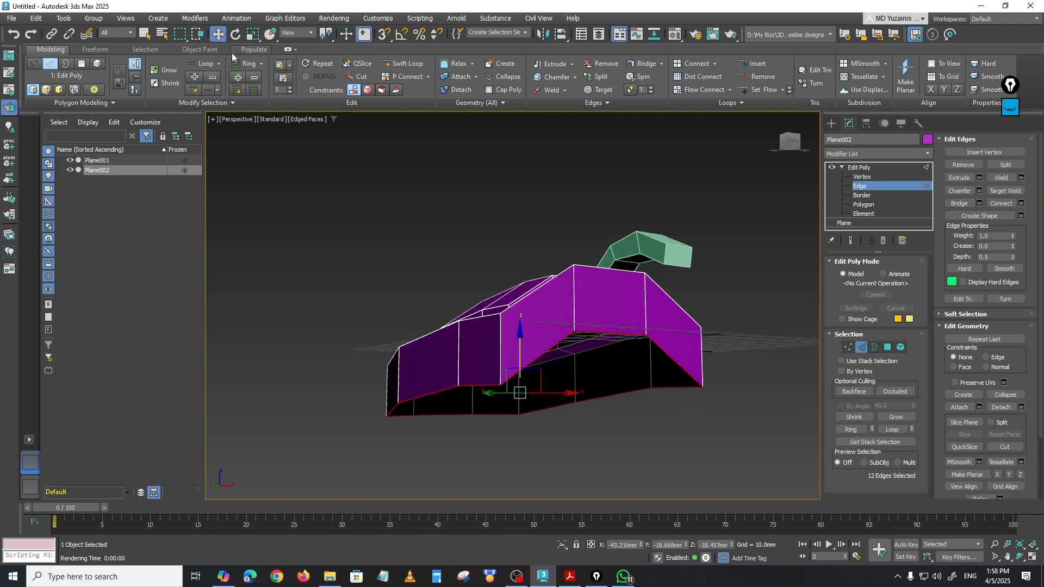
Step: Flatten the skirt's bottom edges into a level plane by scaling them along Z, and clear the edge selection
left_click(253, 33)
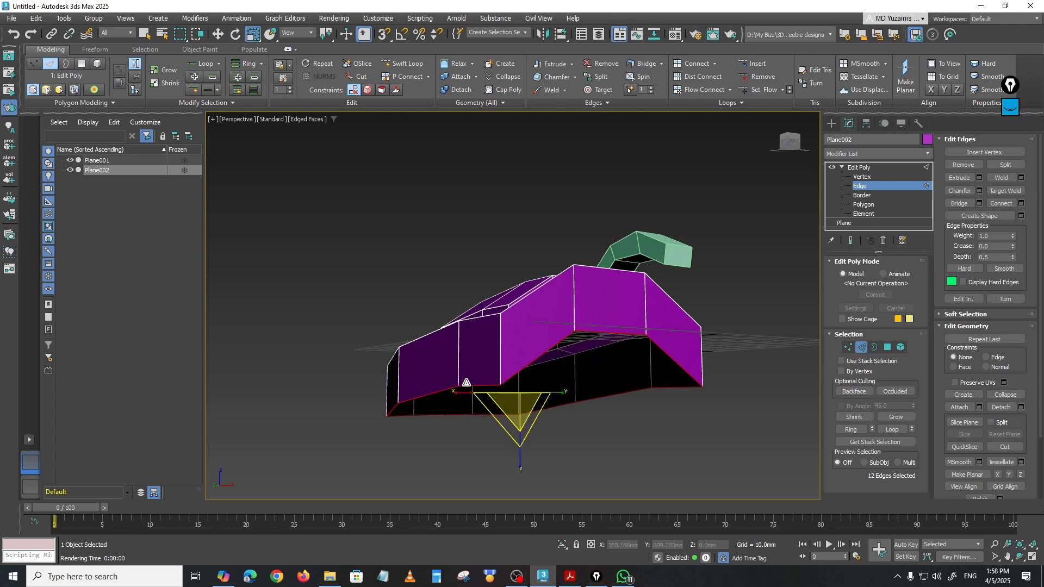
middle_click_drag(592, 417, 471, 431, "alt")
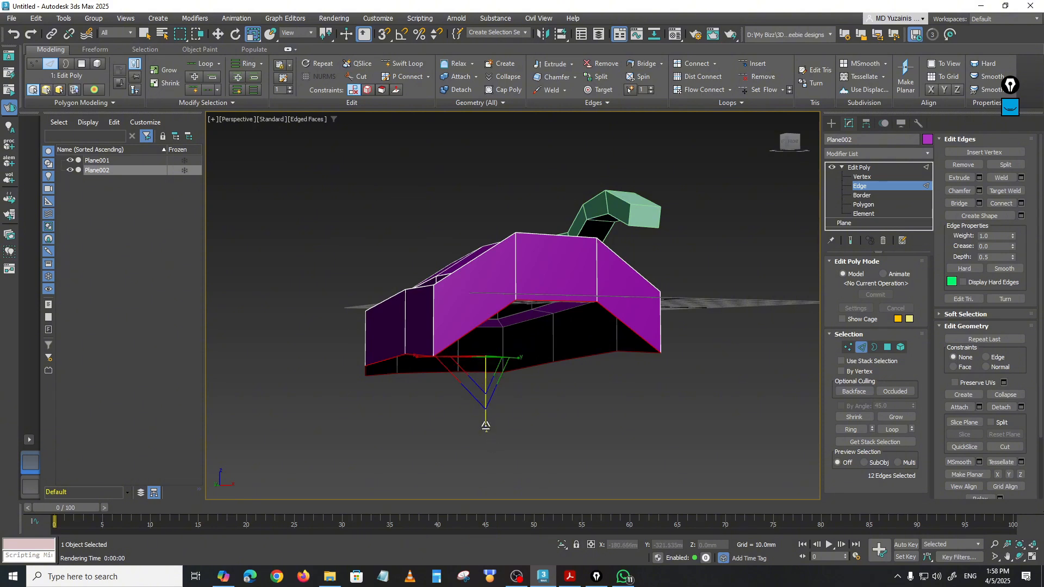
left_click_drag(486, 425, 471, 235)
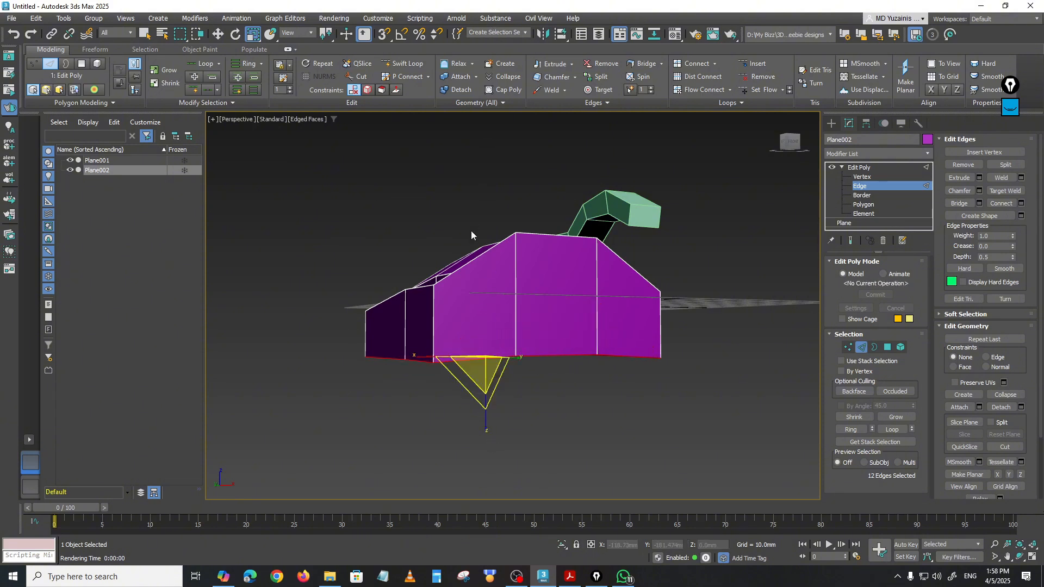
left_click(485, 382)
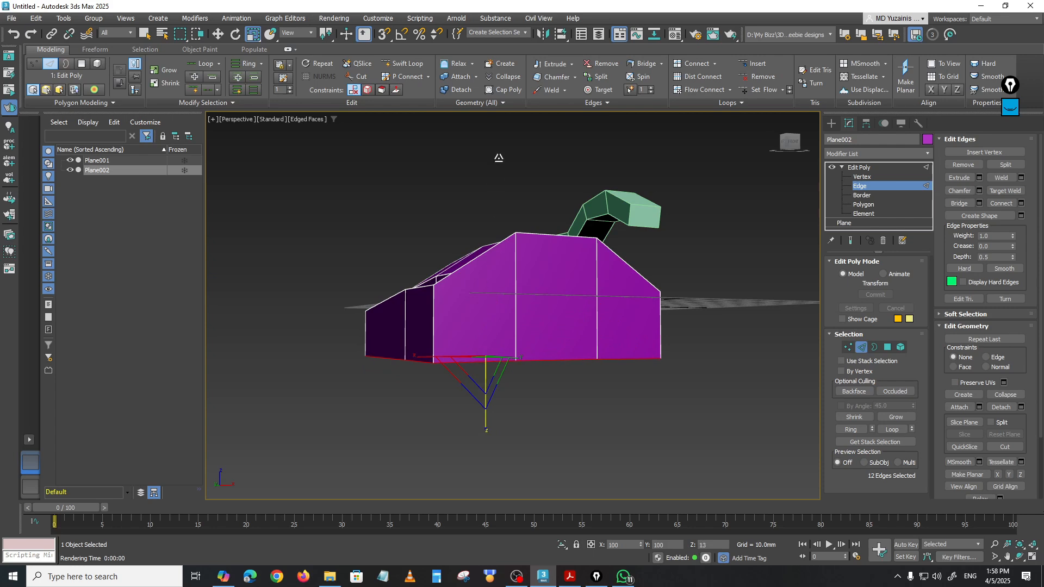
left_click_drag(487, 420, 490, 237)
middle_click_drag(489, 375, 633, 391, "alt")
left_click(635, 393)
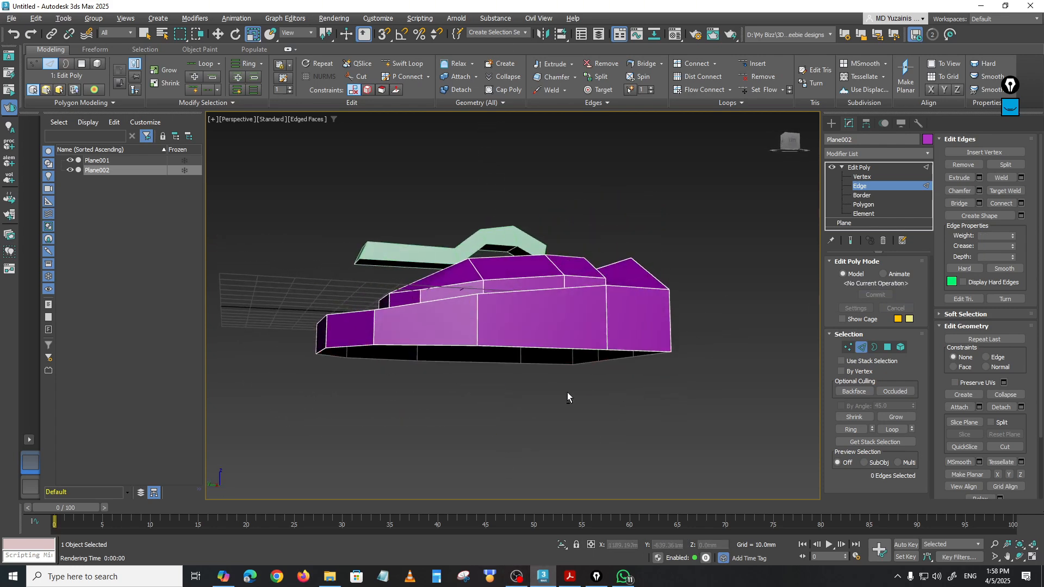
middle_click_drag(566, 392, 500, 356, "alt")
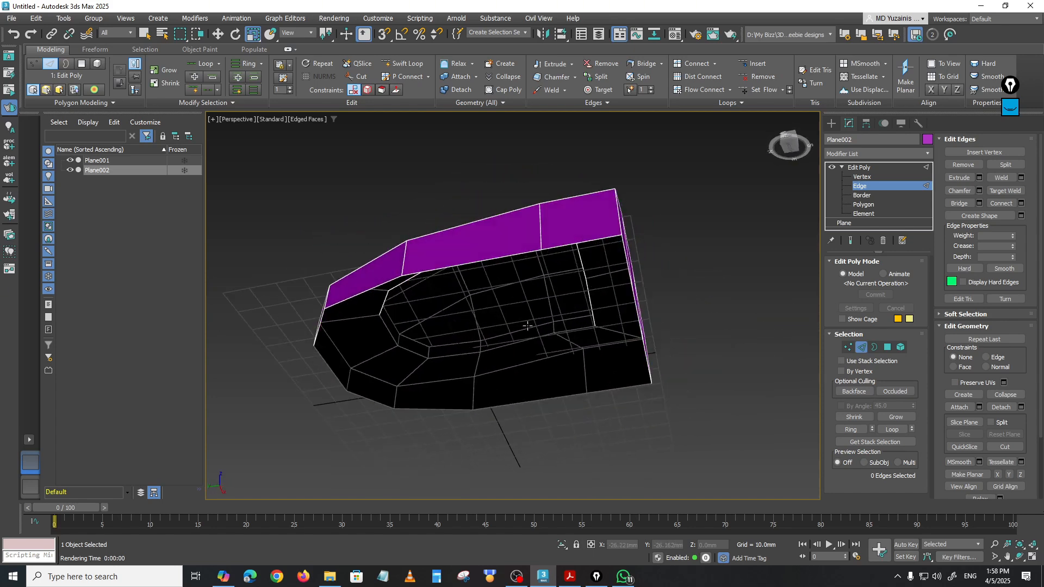
Step: Cap the open border on the underside of the body to close it with a single polygon
left_click(861, 196)
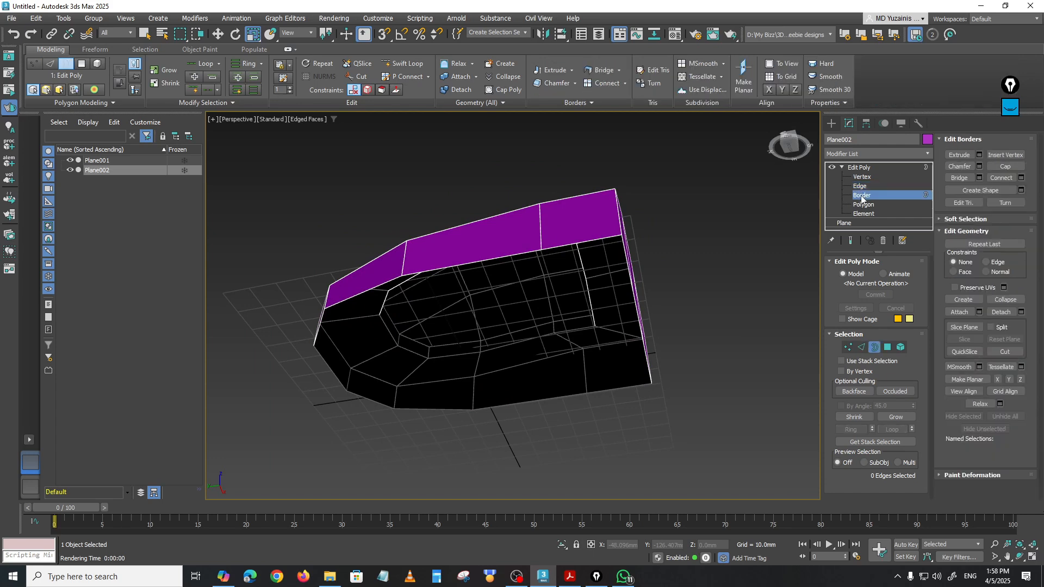
left_click(521, 251)
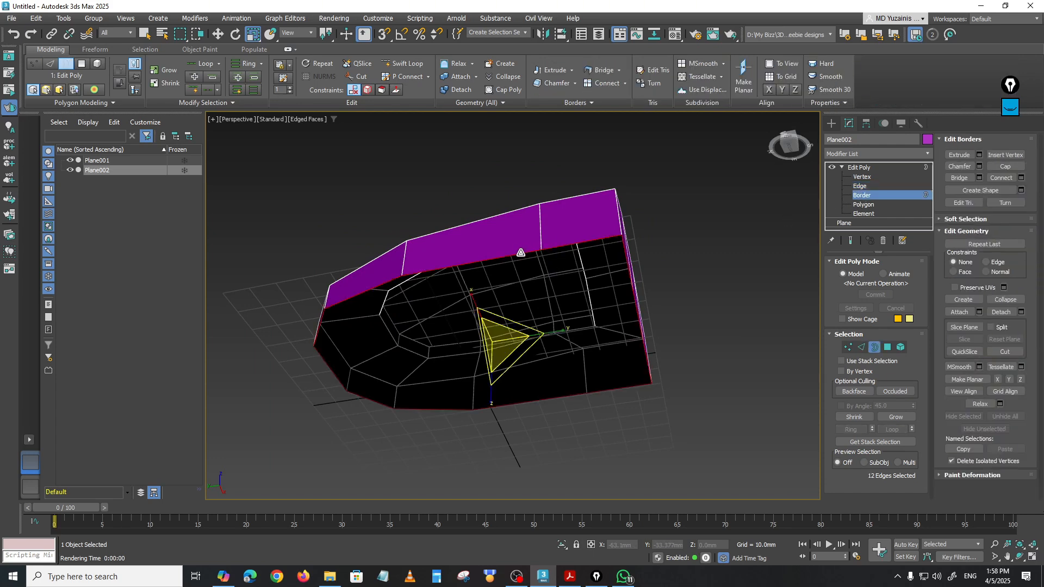
left_click(1007, 166)
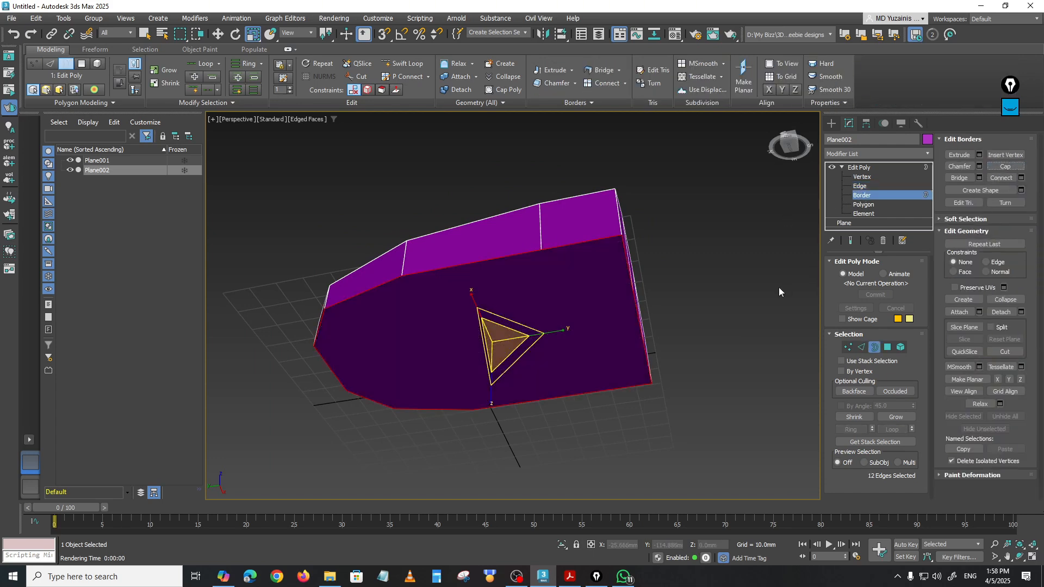
middle_click_drag(614, 321, 504, 284, "alt")
scroll(589, 321, "up", 3)
scroll(575, 337, "down", 3)
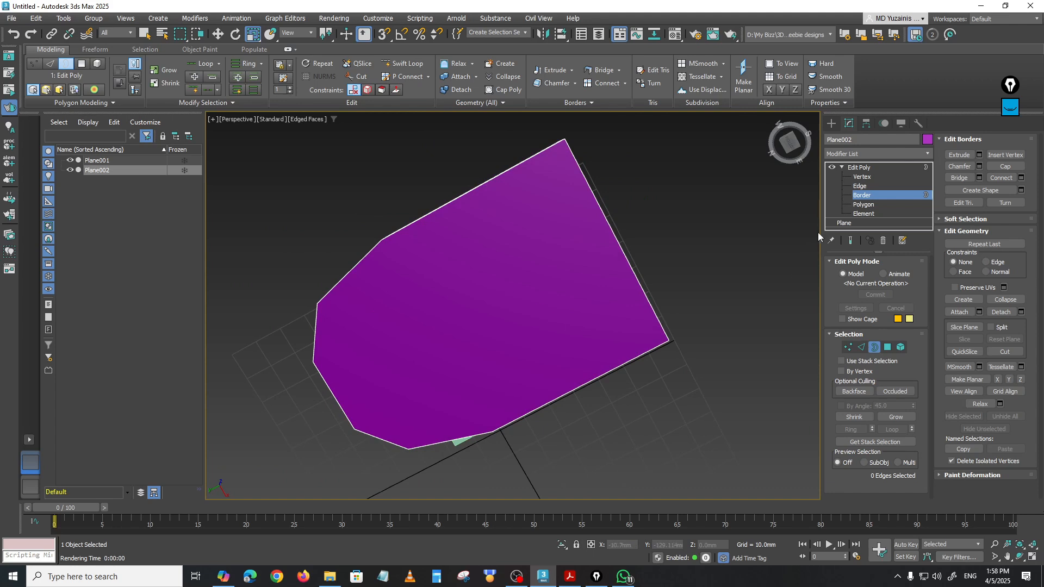
middle_click_drag(452, 330, 464, 360, "alt")
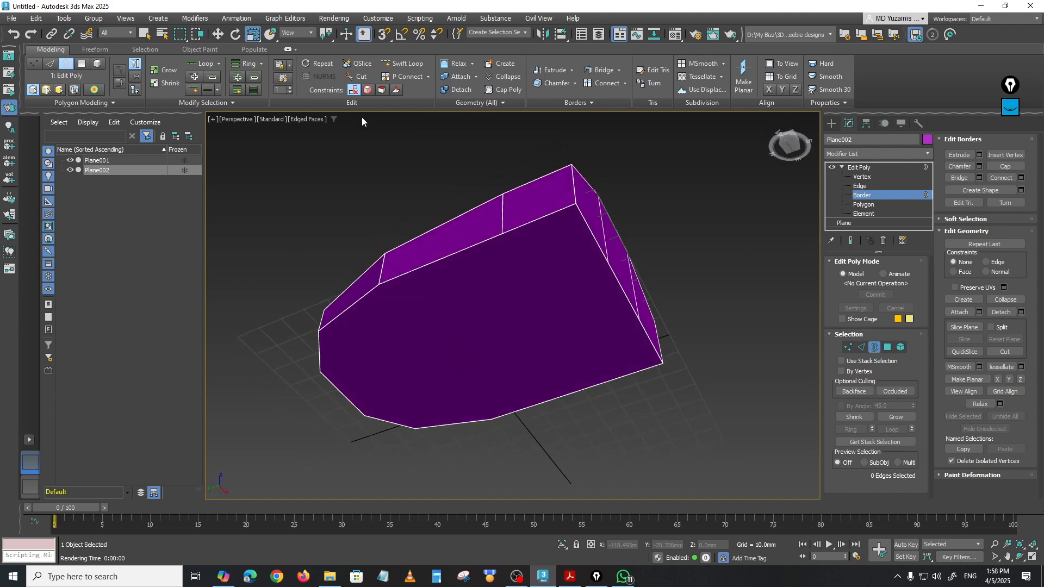
Step: Cut three crosswise edges across the underside cap, joining opposite perimeter vertices from the wide end to the nose
left_click(357, 79)
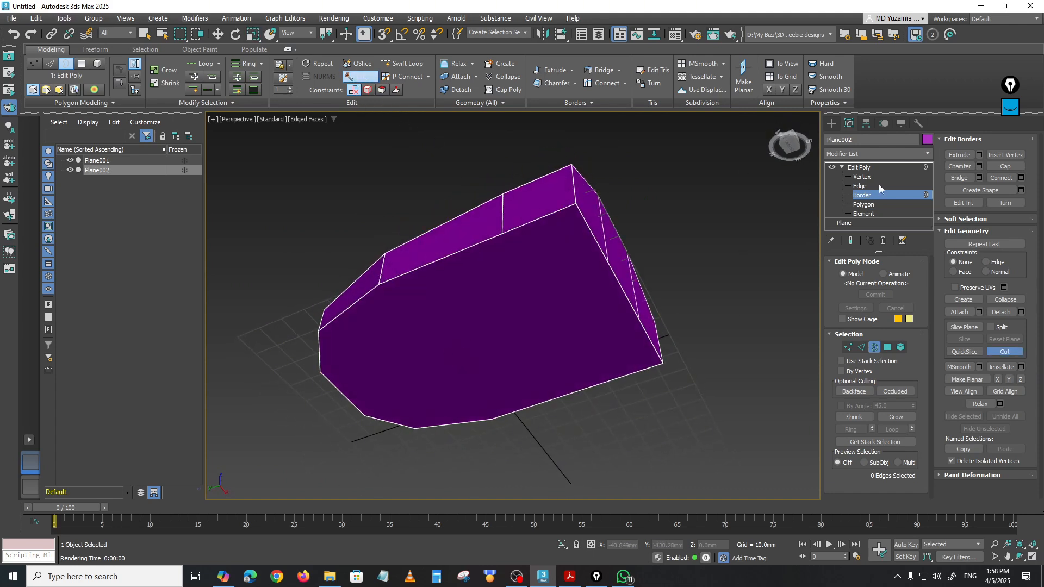
left_click(863, 178)
mouse_move(529, 260)
middle_mouse_down("alt")
mouse_move(499, 247)
mouse_move(532, 271)
middle_mouse_up("alt")
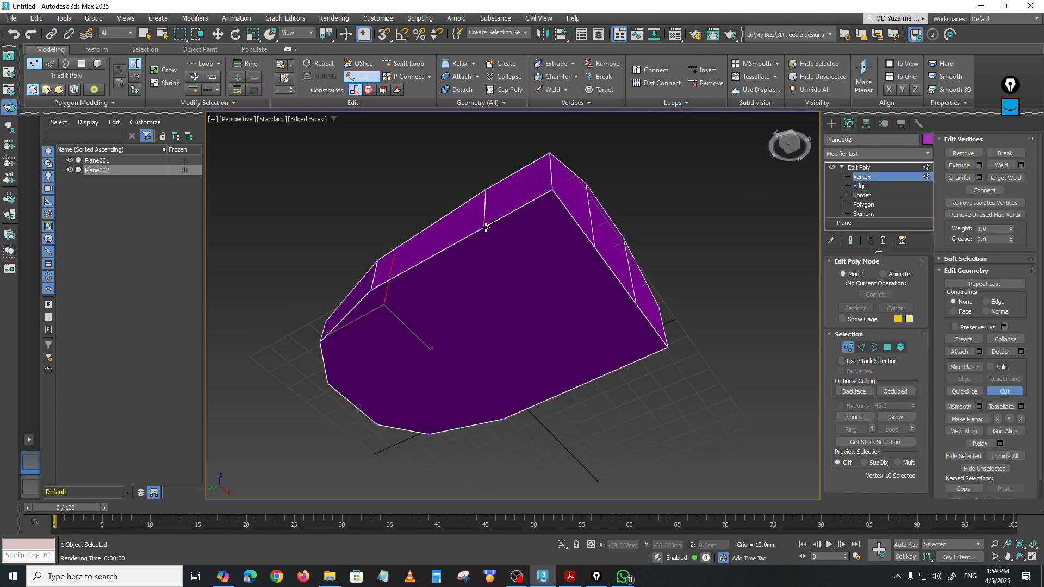
left_click(606, 374)
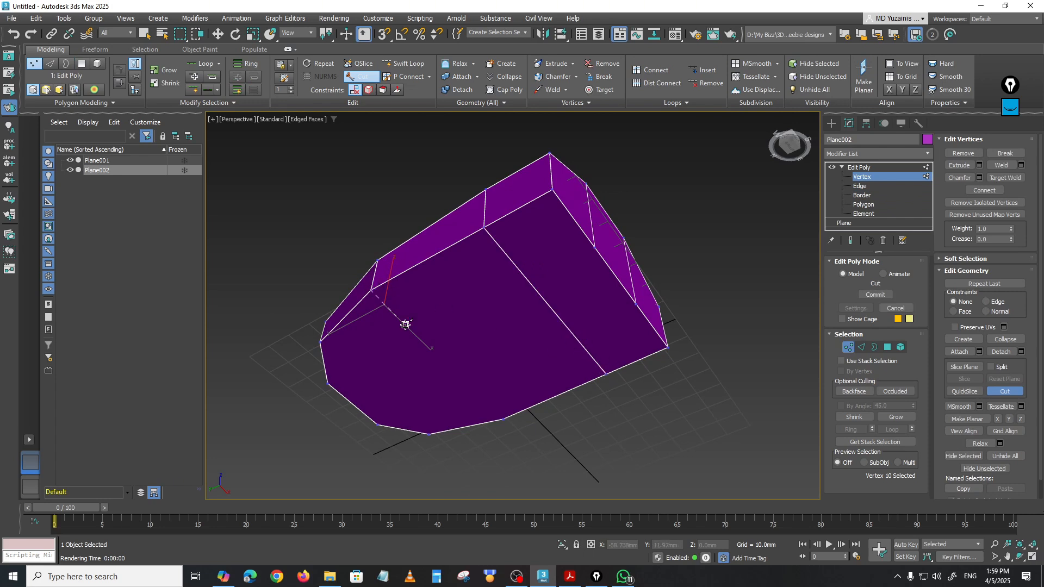
left_click(504, 420)
middle_click_drag(358, 370, 406, 335, "alt")
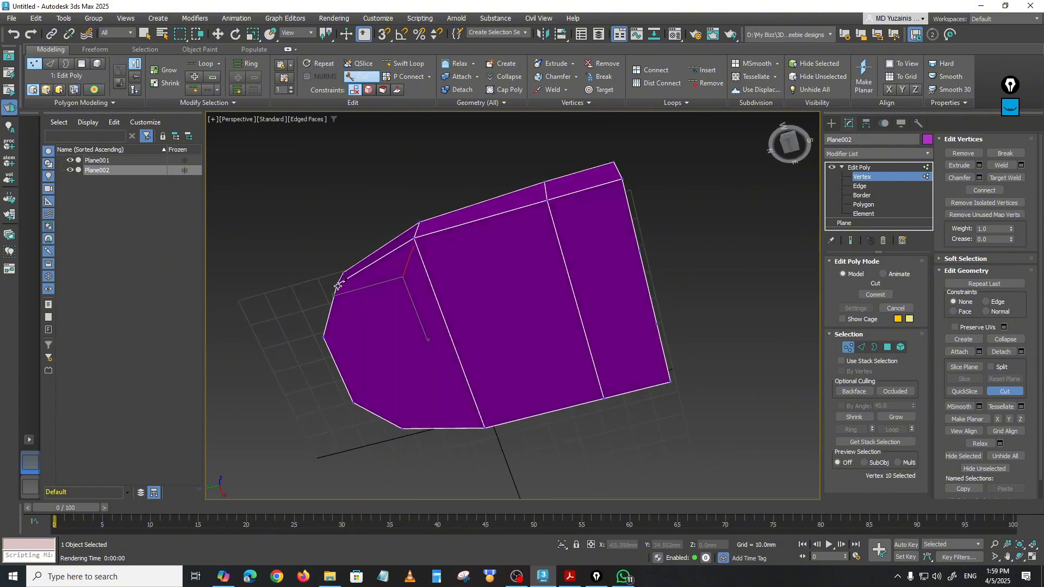
left_click(401, 431)
Step: Cut two lengthwise edges across the underside cap from the nose vertices to the wide end's vertices, and clear the vertex selection
middle_click_drag(536, 366, 482, 374, "alt")
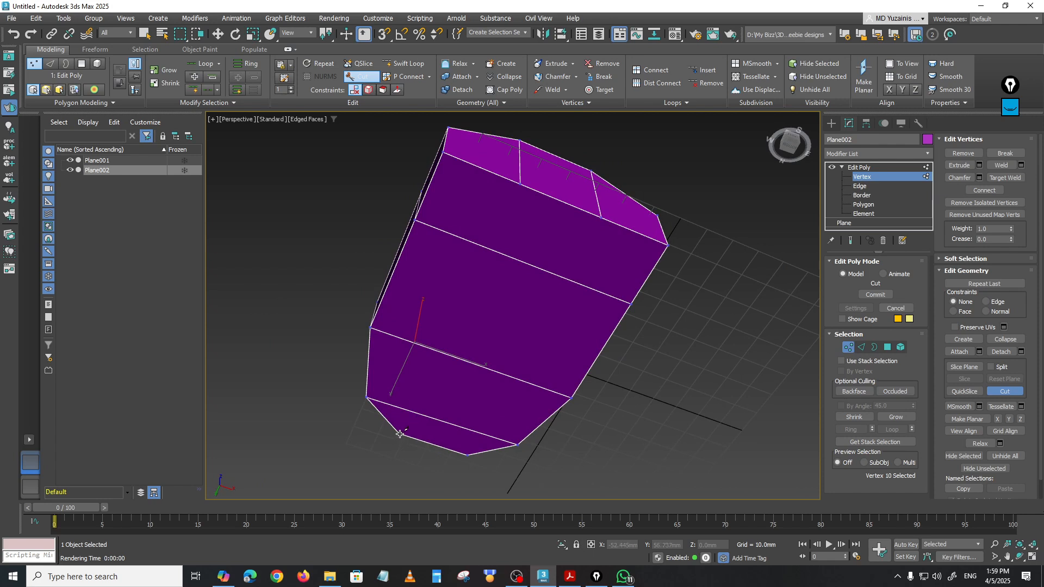
left_click(521, 186)
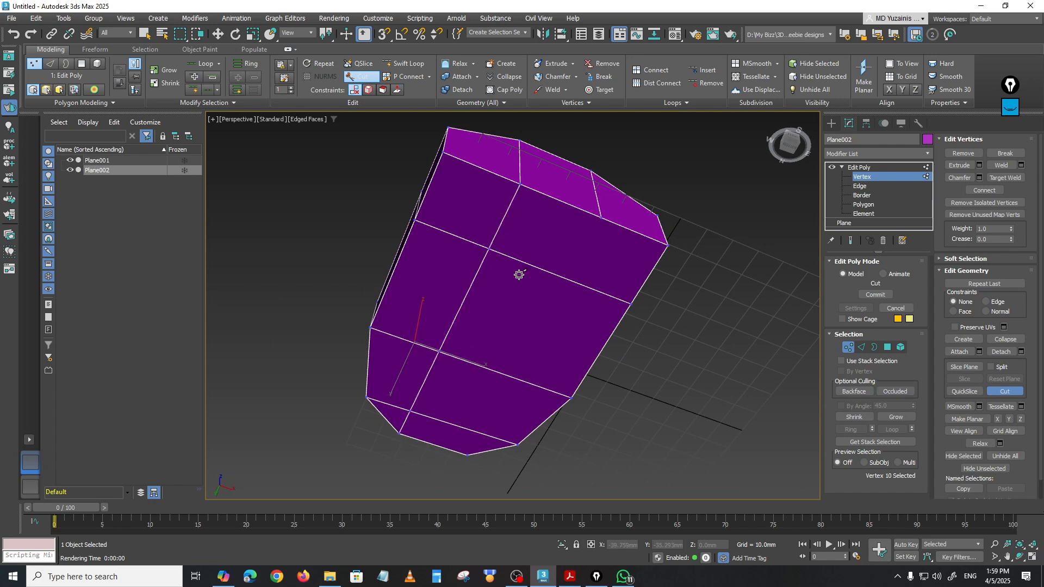
left_click(600, 219)
right_click(585, 285)
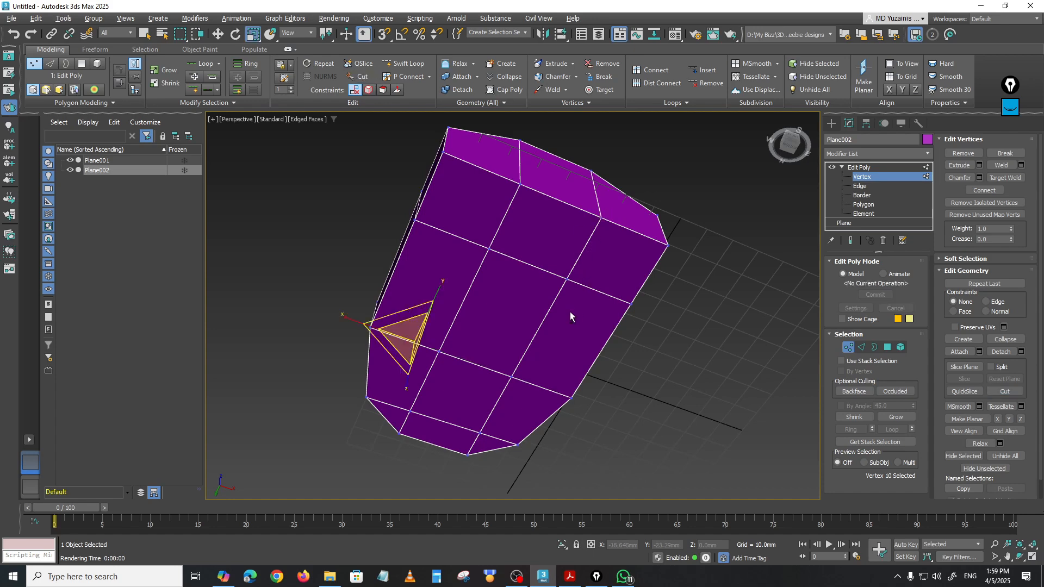
middle_click_drag(569, 311, 679, 412, "alt")
left_click(559, 340)
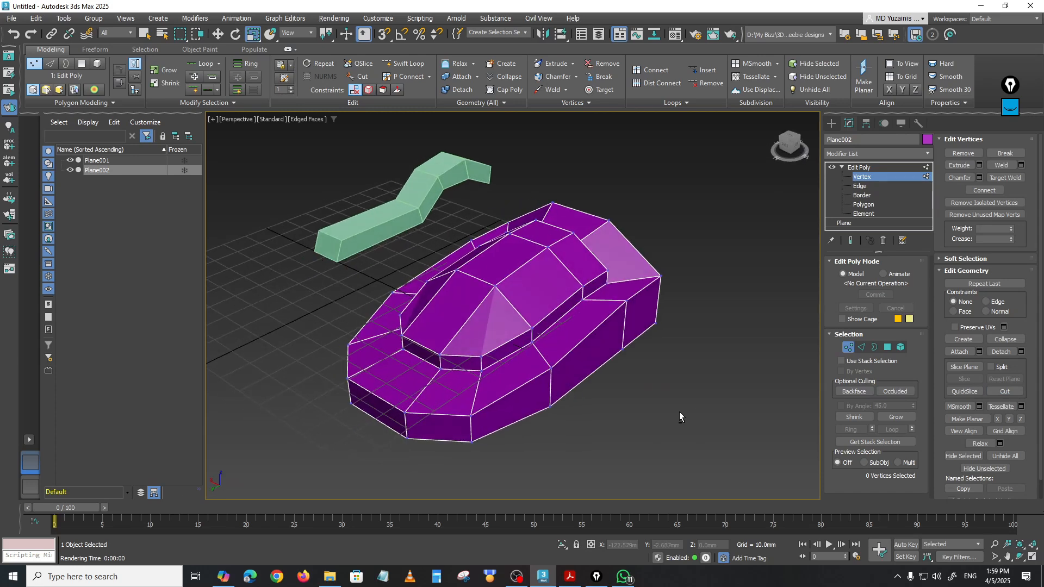
Step: Chamfer the edge loop where the raised dome meets the flange by 1.175 mm with one segment
middle_click_drag(581, 339, 573, 351, "alt")
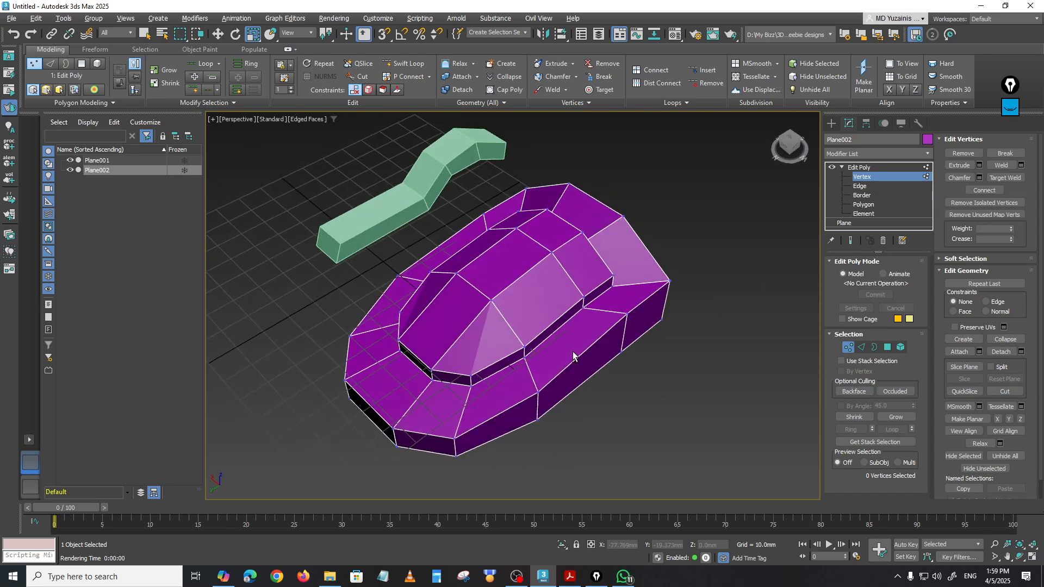
scroll(575, 348, "up", 3)
left_click(861, 186)
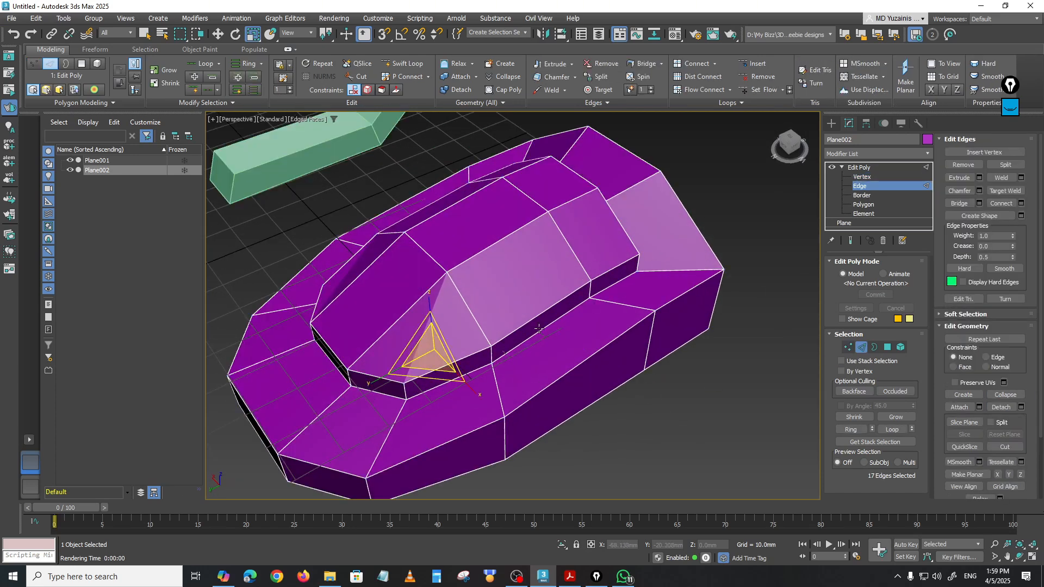
middle_click_drag(542, 328, 555, 312, "alt")
double_click(555, 304)
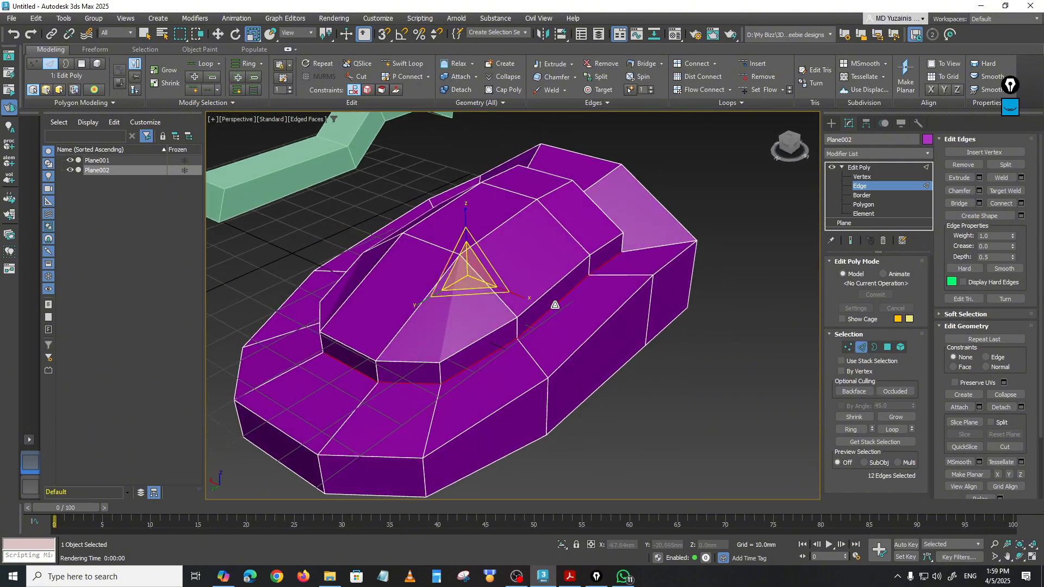
left_click(979, 190)
left_click_drag(723, 310, 729, 306)
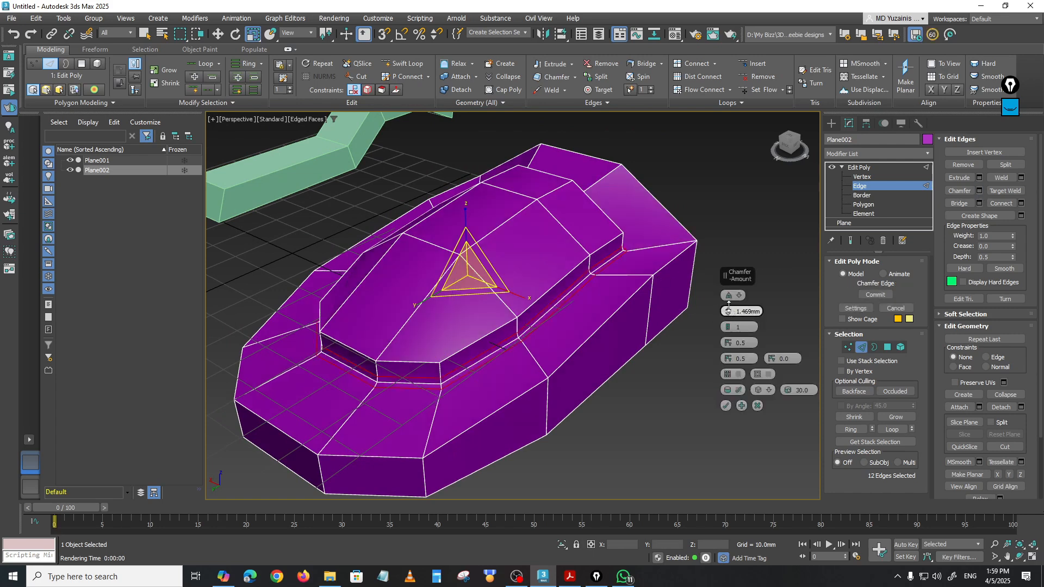
double_click(623, 306)
mouse_move(677, 349)
middle_mouse_down("alt")
mouse_move(555, 351)
mouse_move(693, 351)
middle_mouse_up("alt")
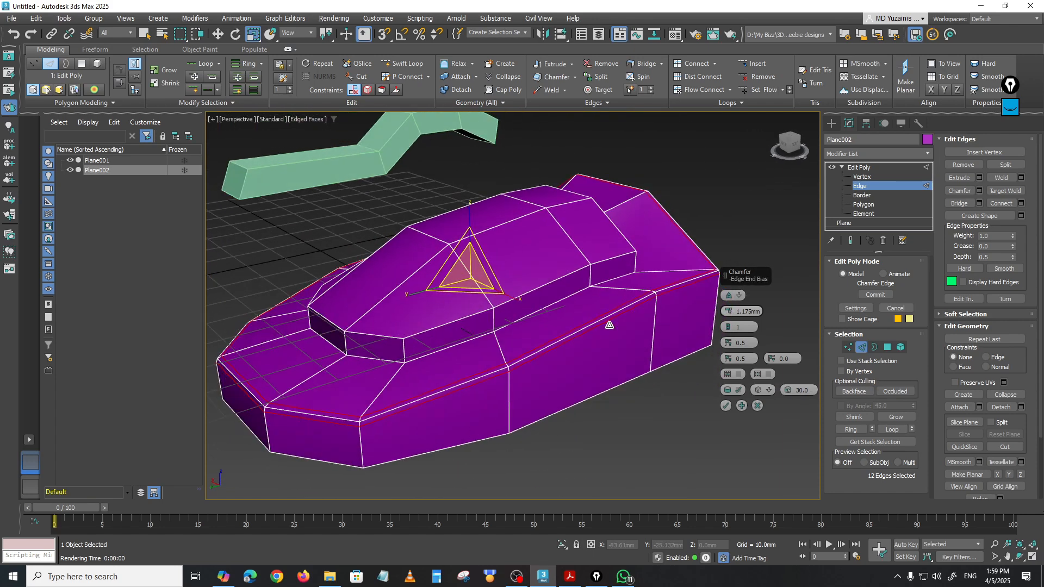
double_click(546, 306)
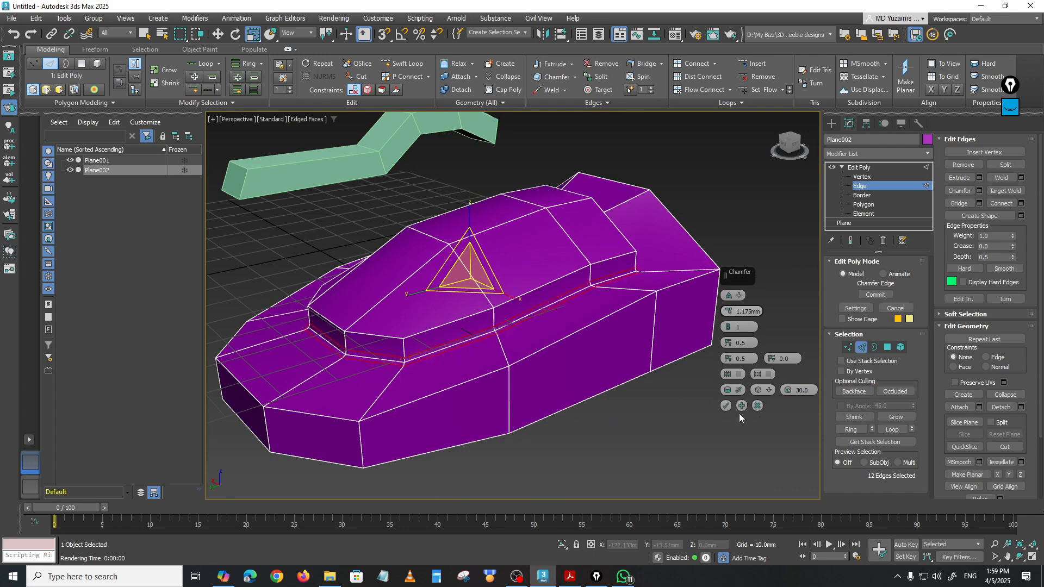
left_click(726, 405)
left_click(672, 389)
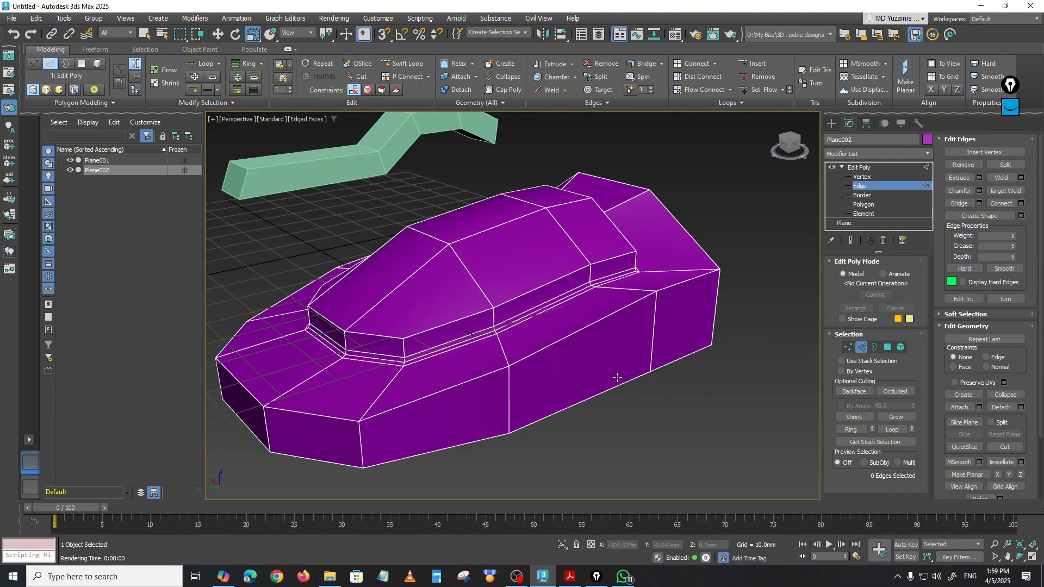
Step: Select the flange's outer rim loop, all underside perimeter edges and the two vertical corner edges at the wide end
double_click(591, 325)
mouse_move(653, 341)
middle_mouse_down("alt")
mouse_move(653, 358)
mouse_move(647, 334)
mouse_move(645, 343)
middle_mouse_up("alt")
middle_click_drag(653, 391, 651, 364, "alt")
double_click(600, 341, "ctrl")
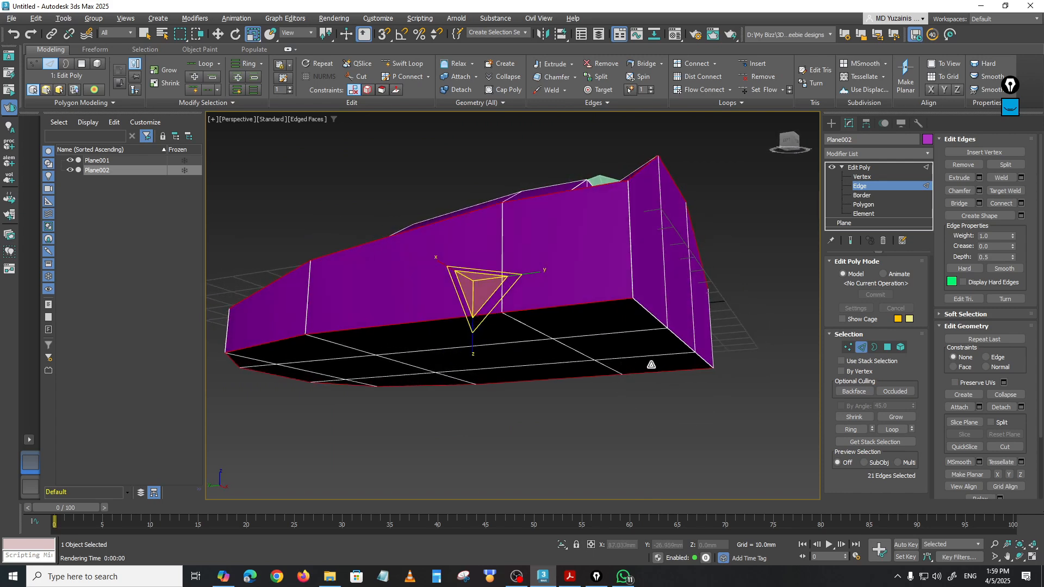
left_click(632, 266, "ctrl")
left_click(649, 313, "ctrl")
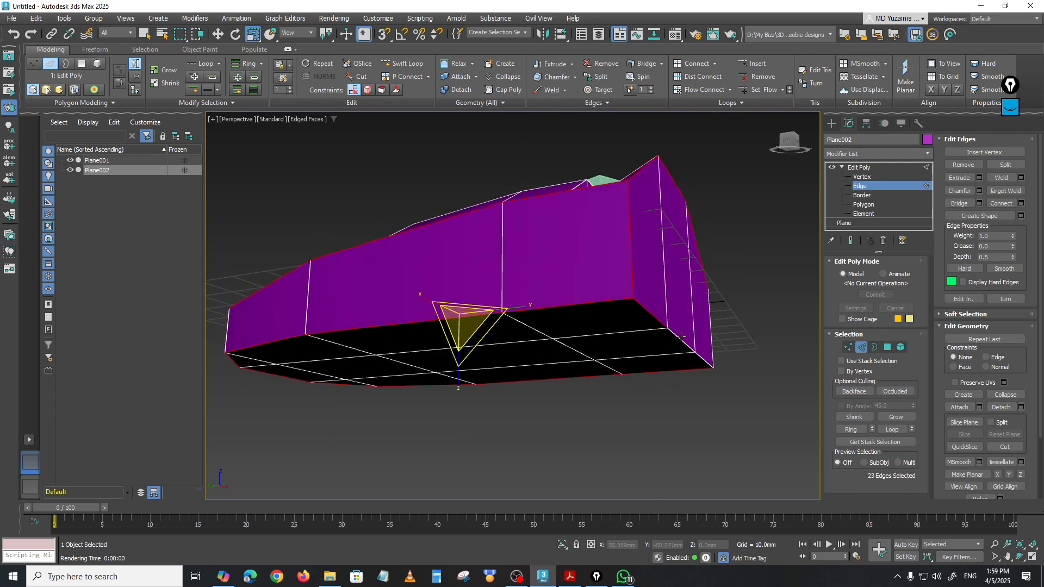
left_click(693, 347, "ctrl")
left_click(704, 359, "ctrl")
left_click(712, 334, "ctrl")
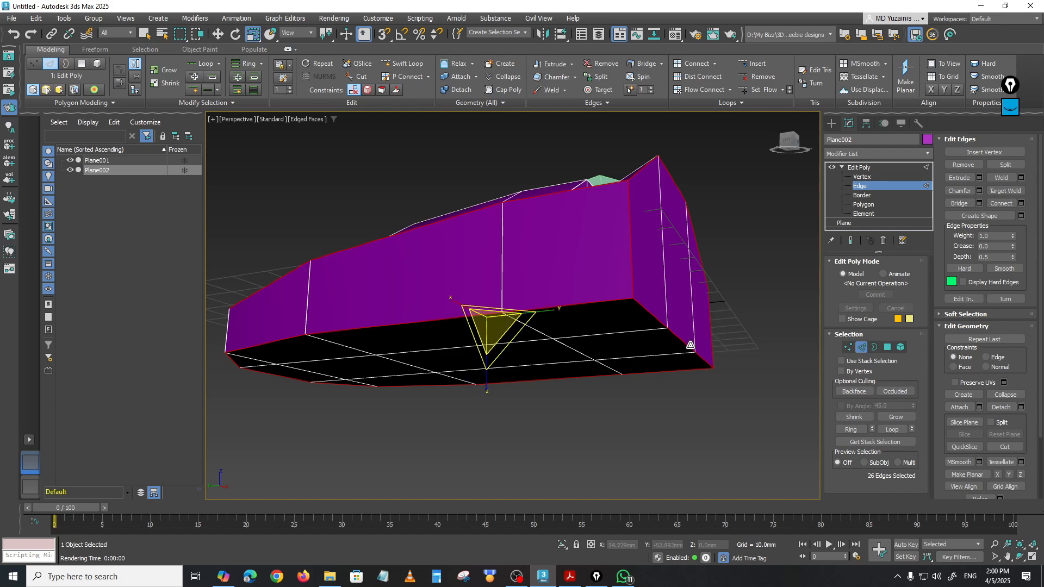
middle_click_drag(712, 334, 666, 376, "alt")
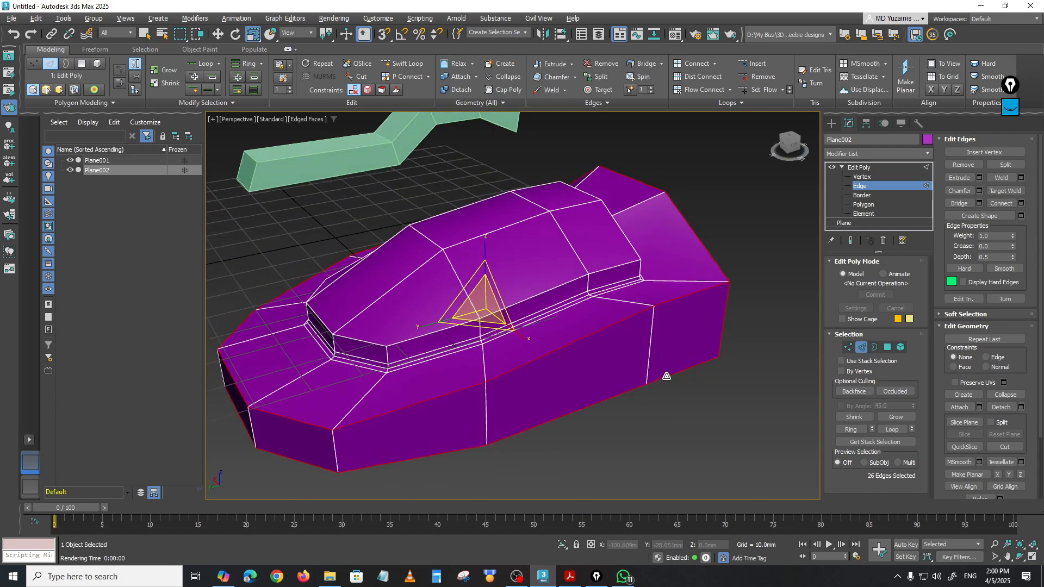
Step: Chamfer the selected rim, underside and corner edges by 1.175 mm with one segment
left_click(979, 190)
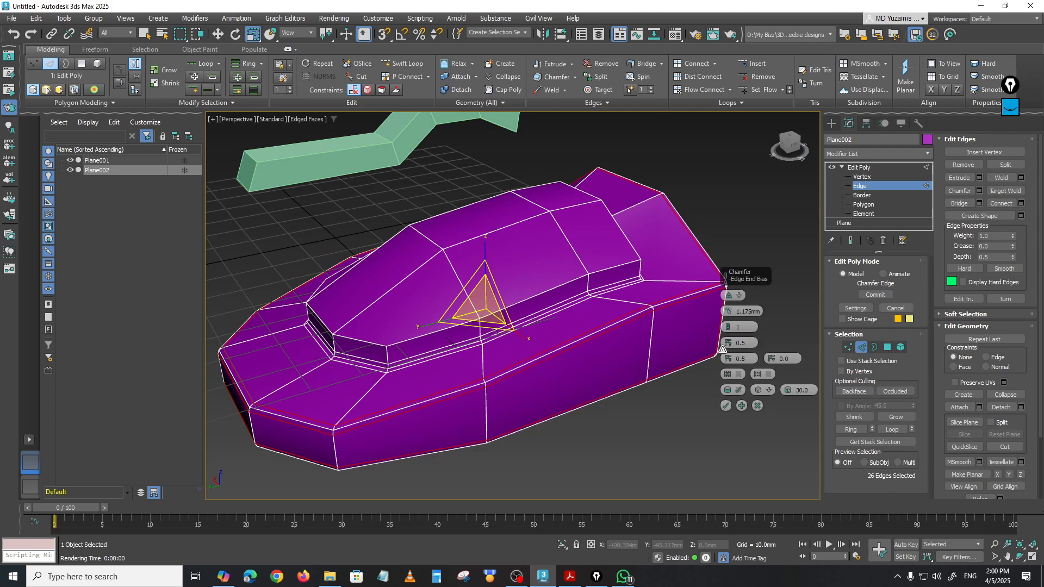
left_click(726, 405)
left_click(731, 414)
middle_click_drag(731, 414, 725, 451, "alt")
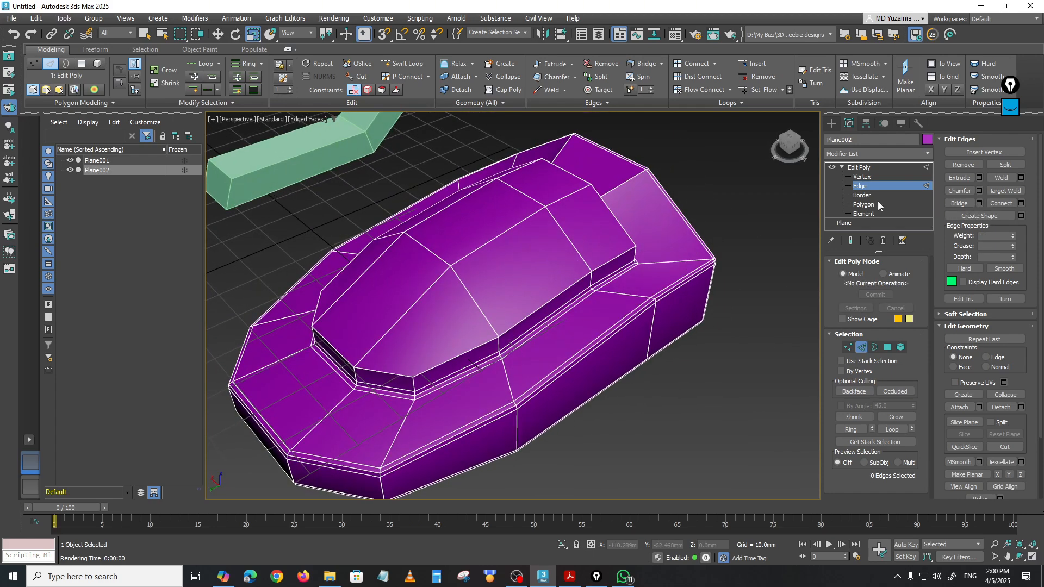
Step: Add a TurboSmooth modifier to the whole body with 3 iterations and Isoline Display, and deselect the object
left_click(866, 184)
key("r")
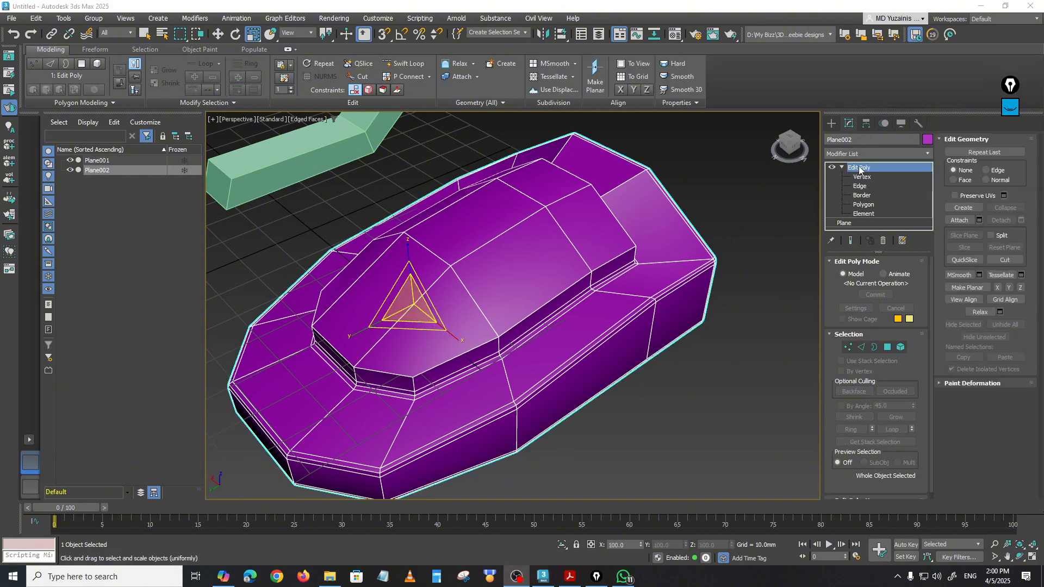
left_click(870, 155)
type("t")
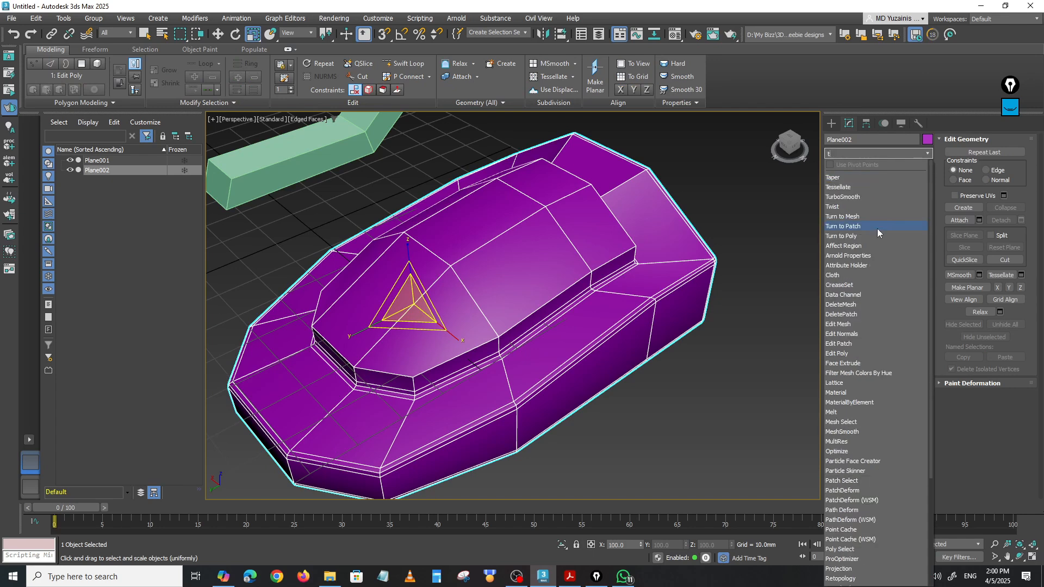
left_click(855, 198)
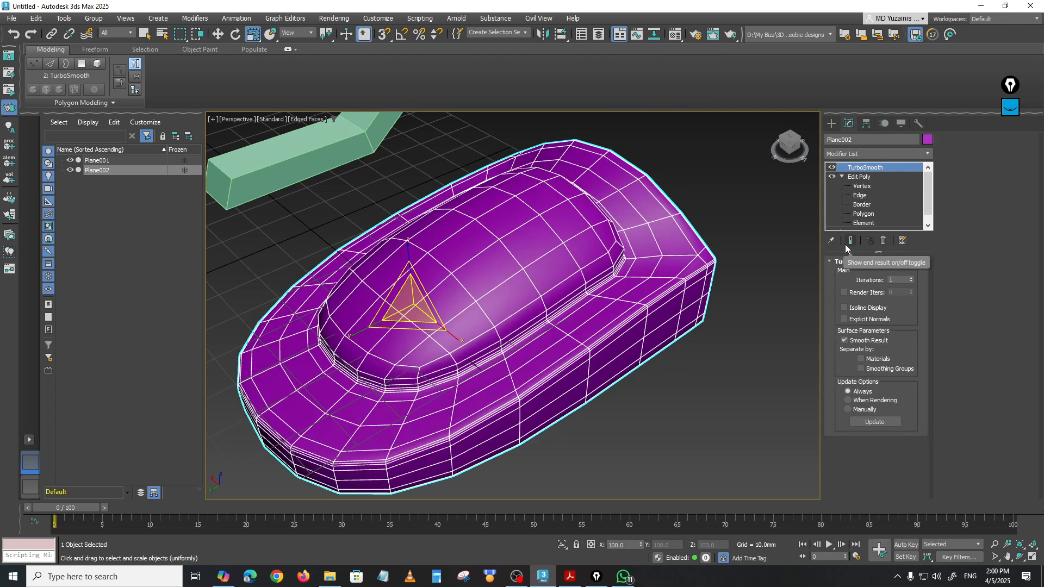
left_click(912, 278)
left_click(911, 277)
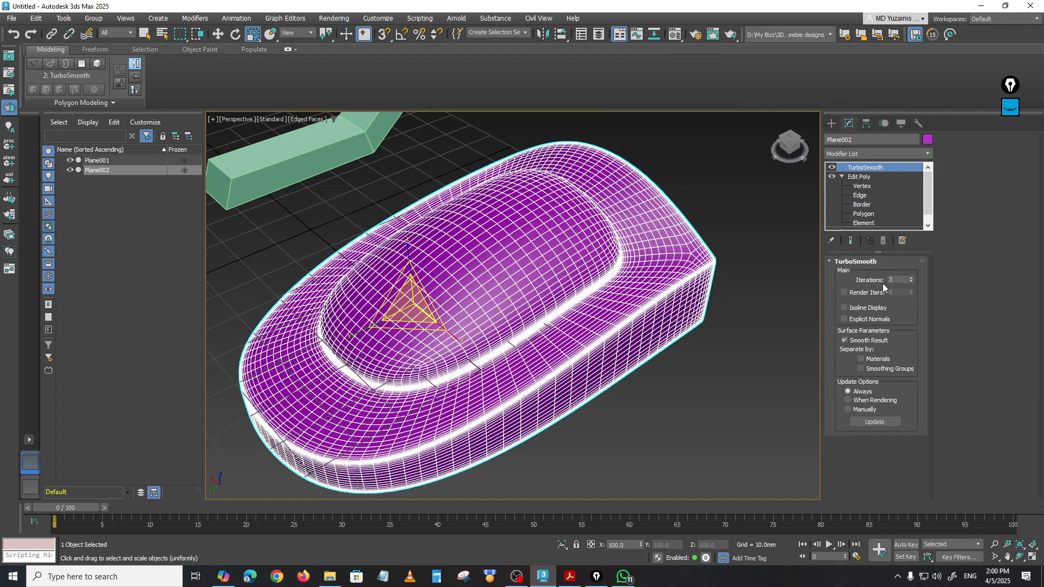
left_click(844, 307)
left_click(697, 377)
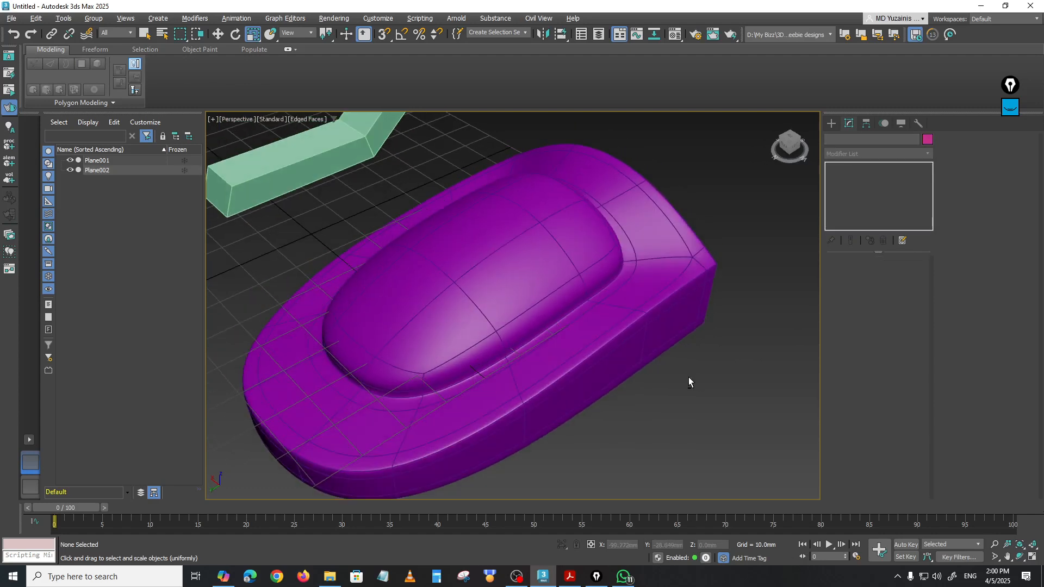
Step: Hide the edged faces and examine the smoothed body's surface from several angles
key("F4")
middle_click_drag(543, 353, 546, 360)
scroll(545, 359, "down", 3)
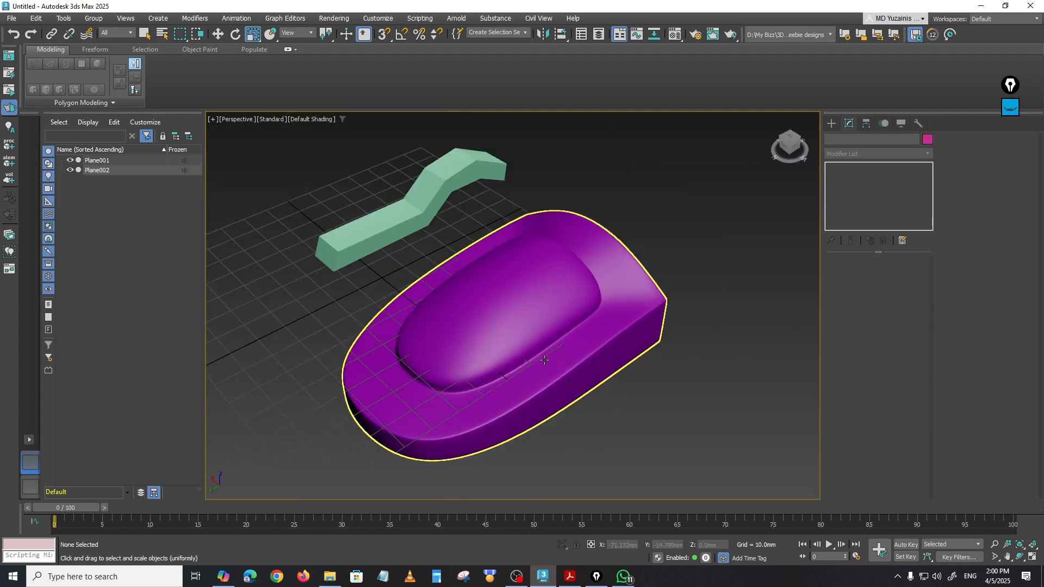
left_click(545, 360)
mouse_move(616, 403)
middle_mouse_down()
mouse_move(684, 364)
mouse_move(701, 336)
mouse_move(609, 391)
mouse_move(597, 427)
mouse_move(620, 435)
mouse_move(579, 512)
mouse_move(534, 417)
mouse_move(630, 353)
middle_mouse_up()
left_click(701, 336)
left_click(634, 350)
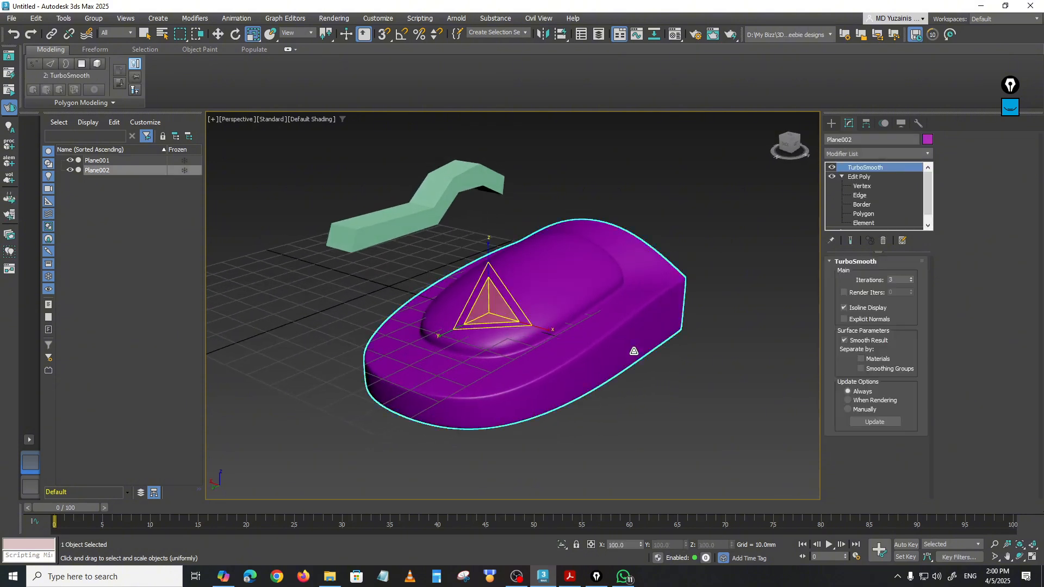
left_click(832, 122)
middle_click_drag(638, 345, 620, 368, "alt")
left_click(667, 406)
middle_click_drag(673, 401, 673, 424)
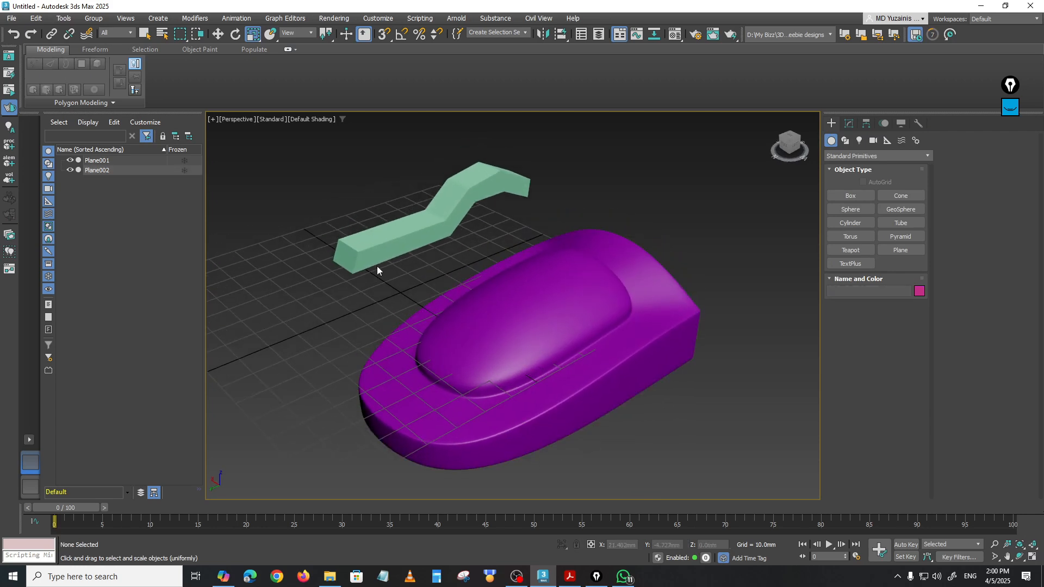
mouse_move(484, 362)
middle_mouse_down("alt")
mouse_move(501, 320)
mouse_move(489, 375)
middle_mouse_up("alt")
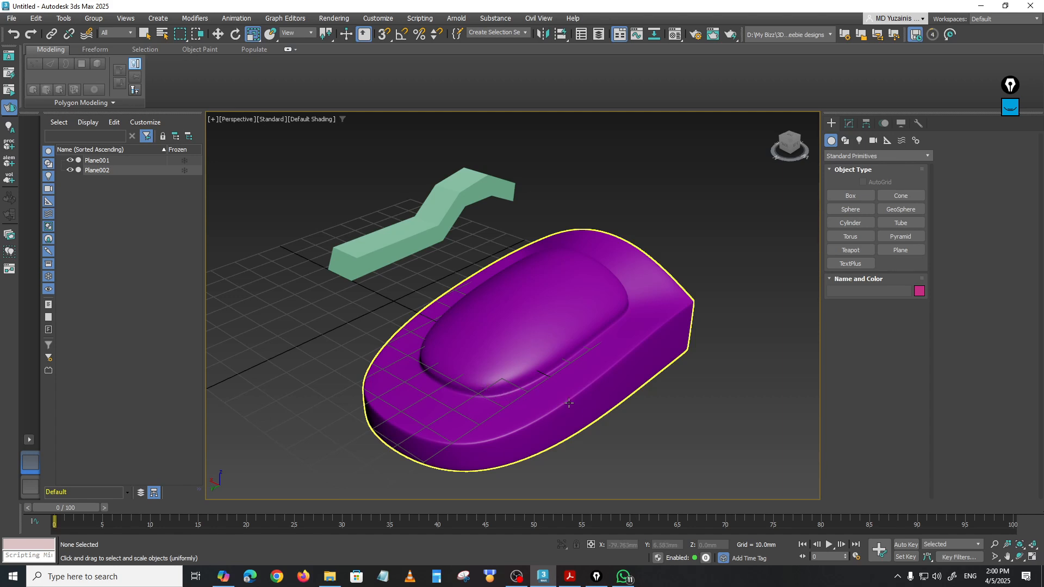
middle_click_drag(569, 403, 348, 323, "alt")
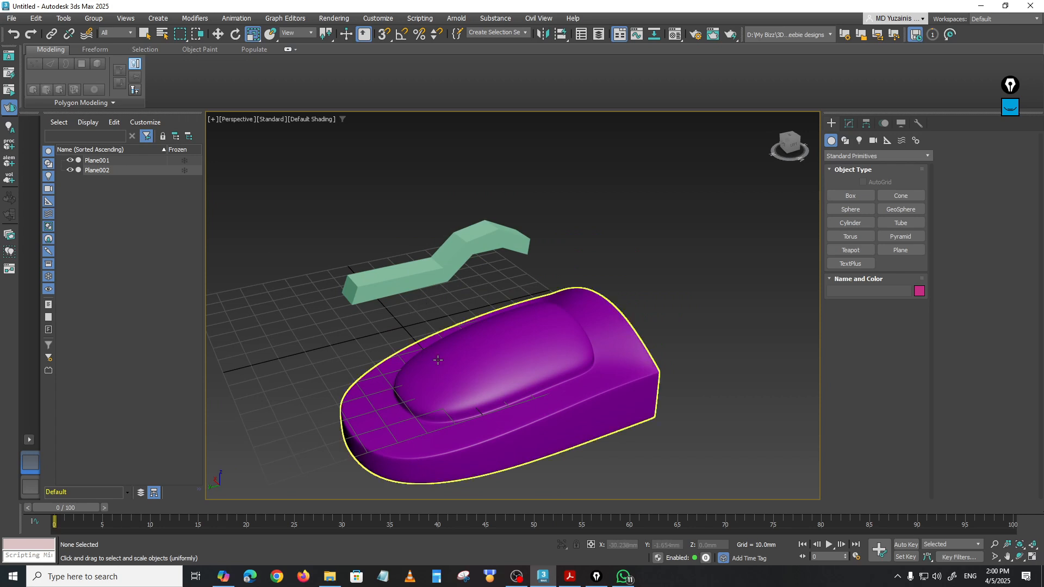
middle_click_drag(437, 360, 551, 363, "alt")
Step: Show the edged faces again and move the smoothed body up about 17.4 mm along Z
left_click(550, 363)
key("F4")
left_click(618, 429)
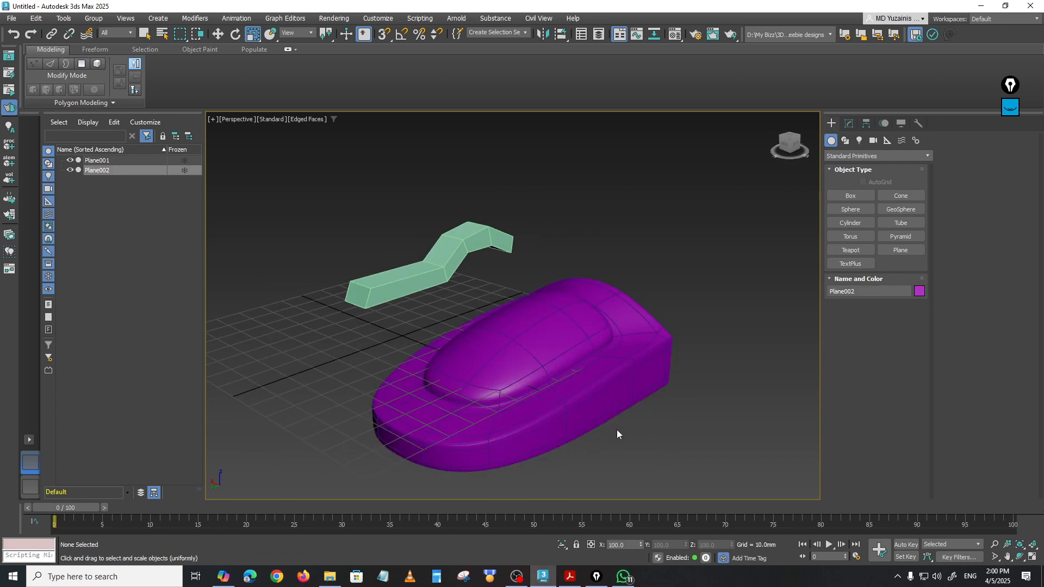
middle_click_drag(618, 430, 449, 377, "alt")
scroll(446, 338, "up", 5)
middle_click_drag(446, 337, 484, 386, "alt")
left_click(484, 384)
key("w")
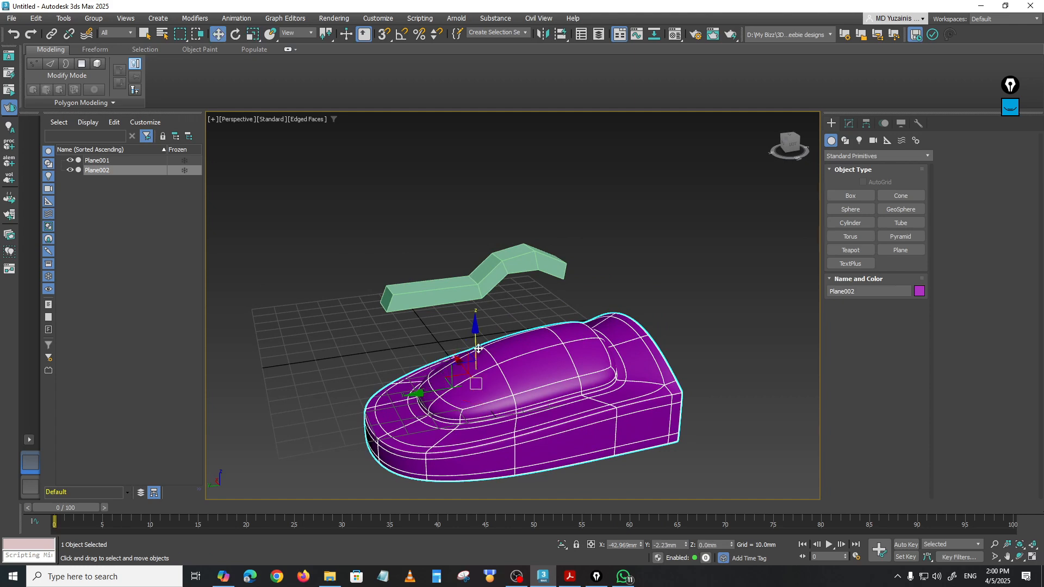
left_click_drag(476, 348, 475, 304)
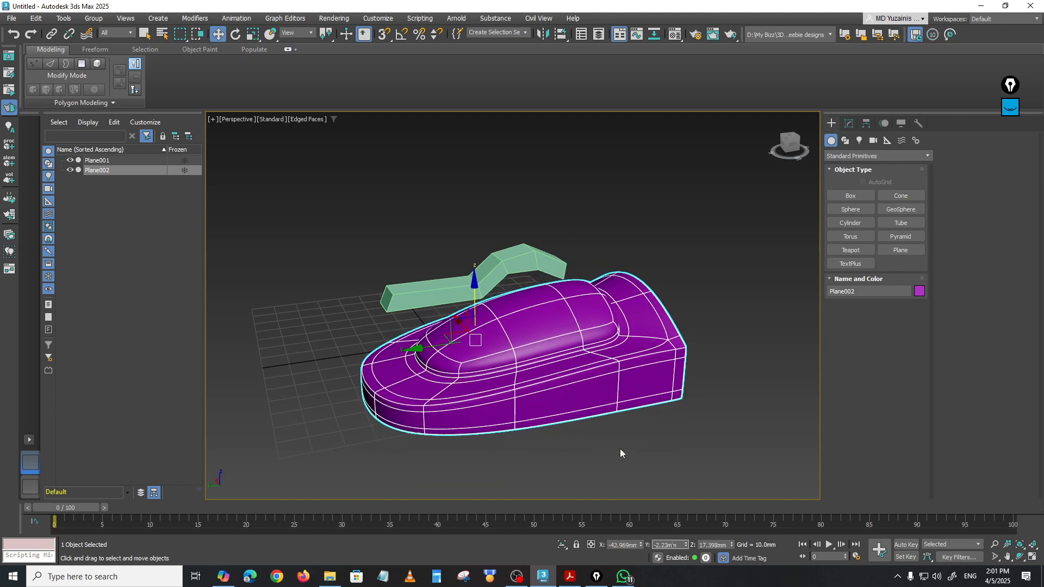